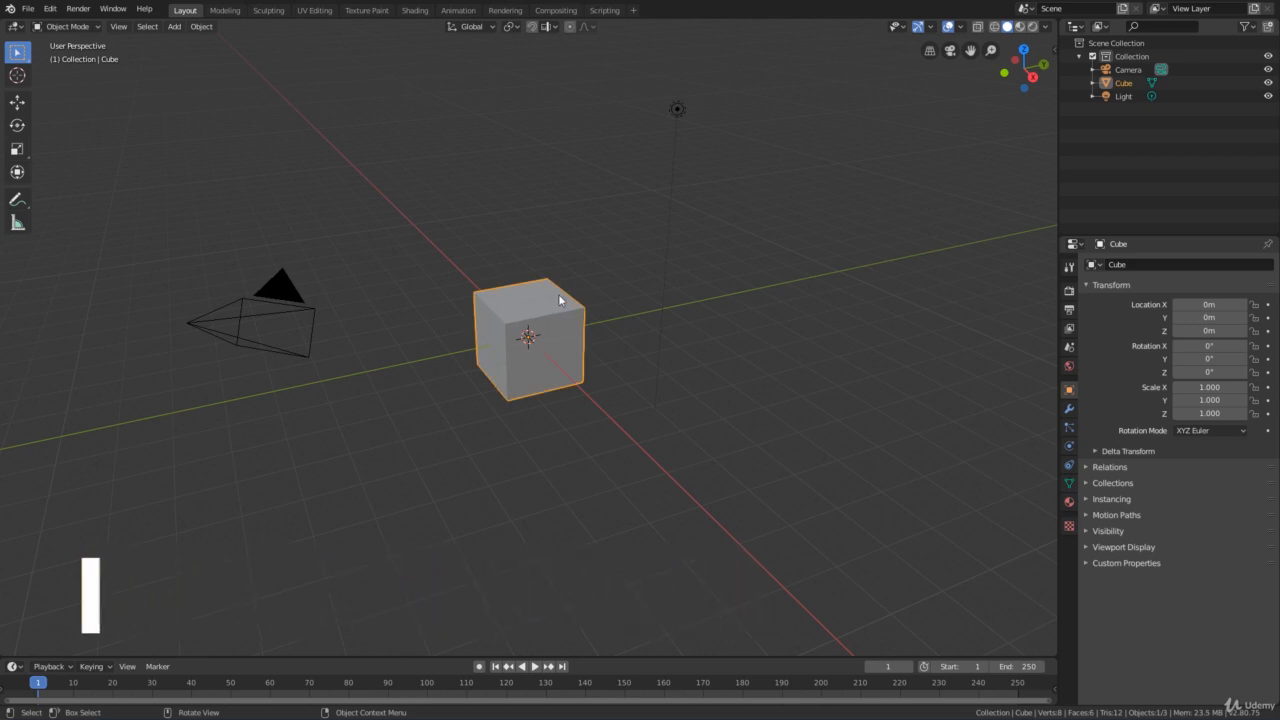
Select the cube and move it upward along the Z axis to about 1.79 m.
click(513, 222)
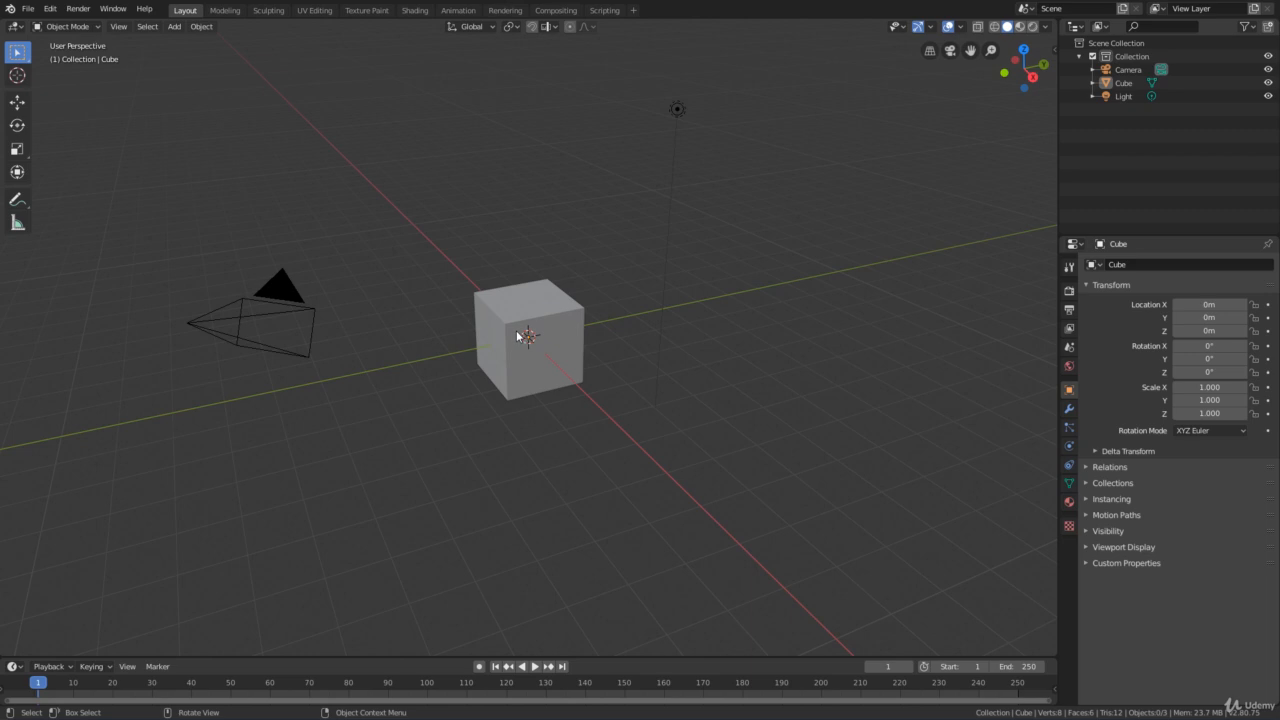
click(546, 298)
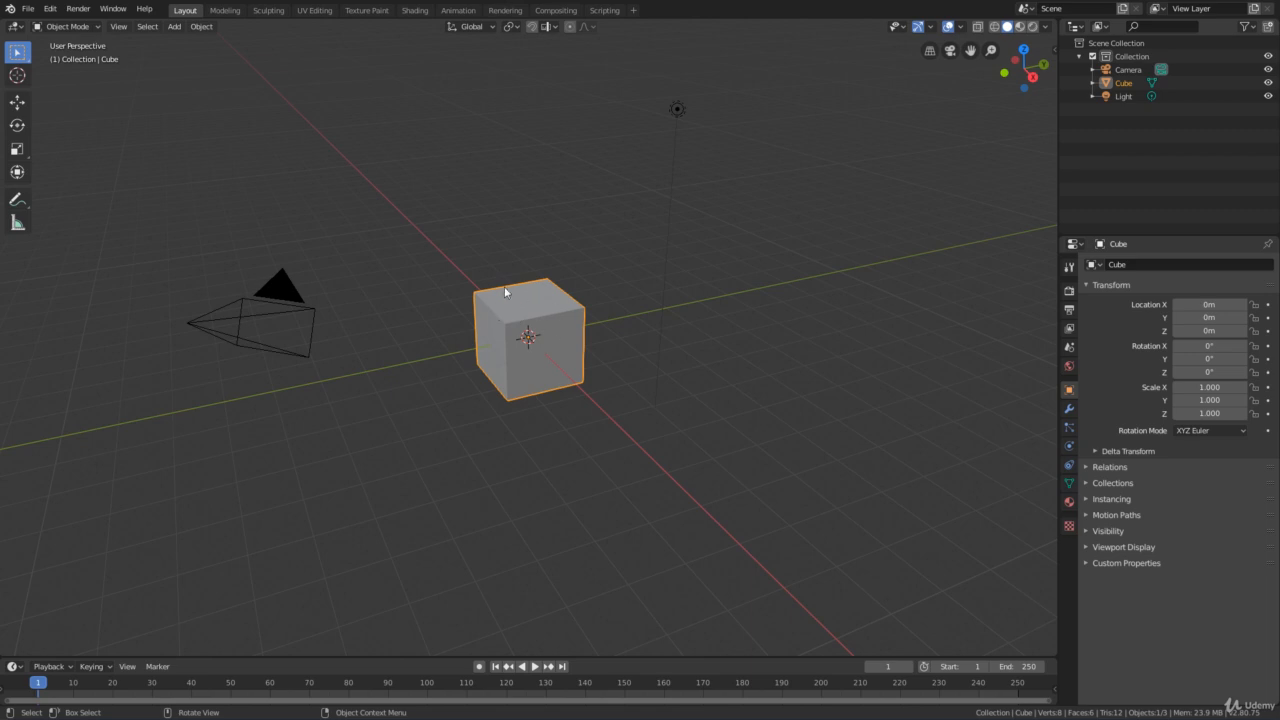
click(17, 101)
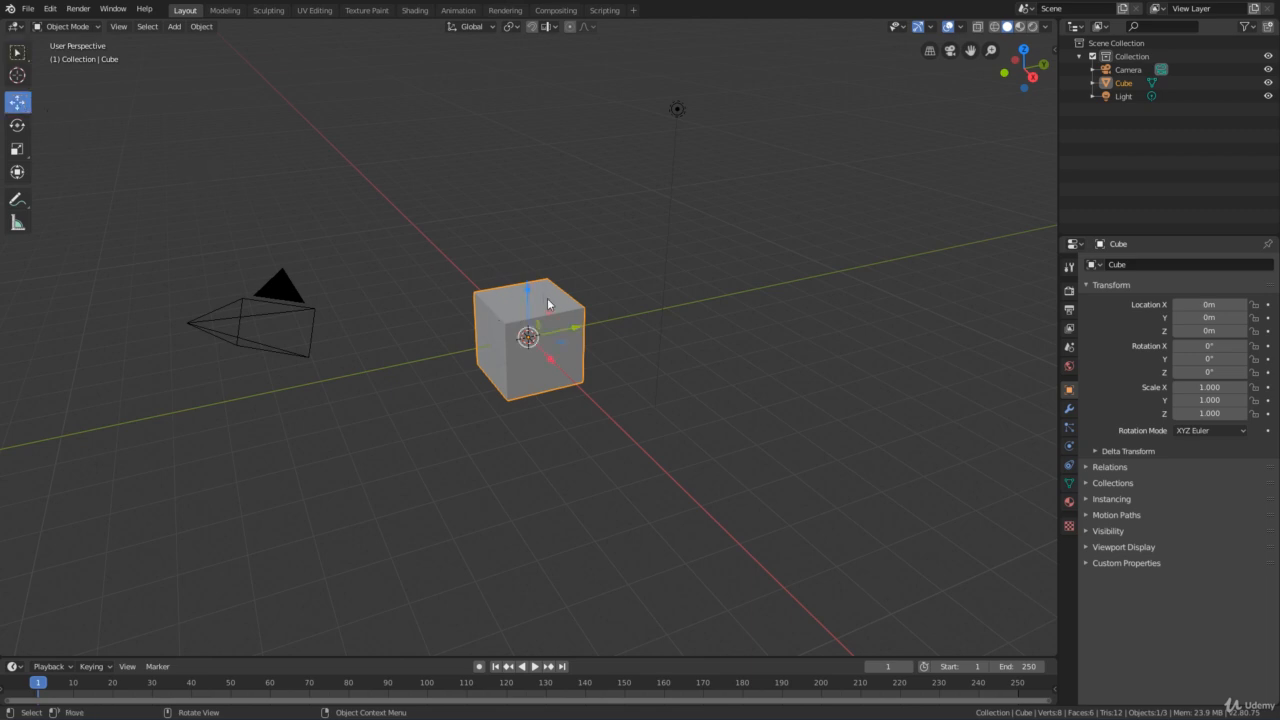
drag(529, 292, 462, 250)
Try rotating the cube about the X axis and scale the cube uniformly to about 1.704.
click(17, 125)
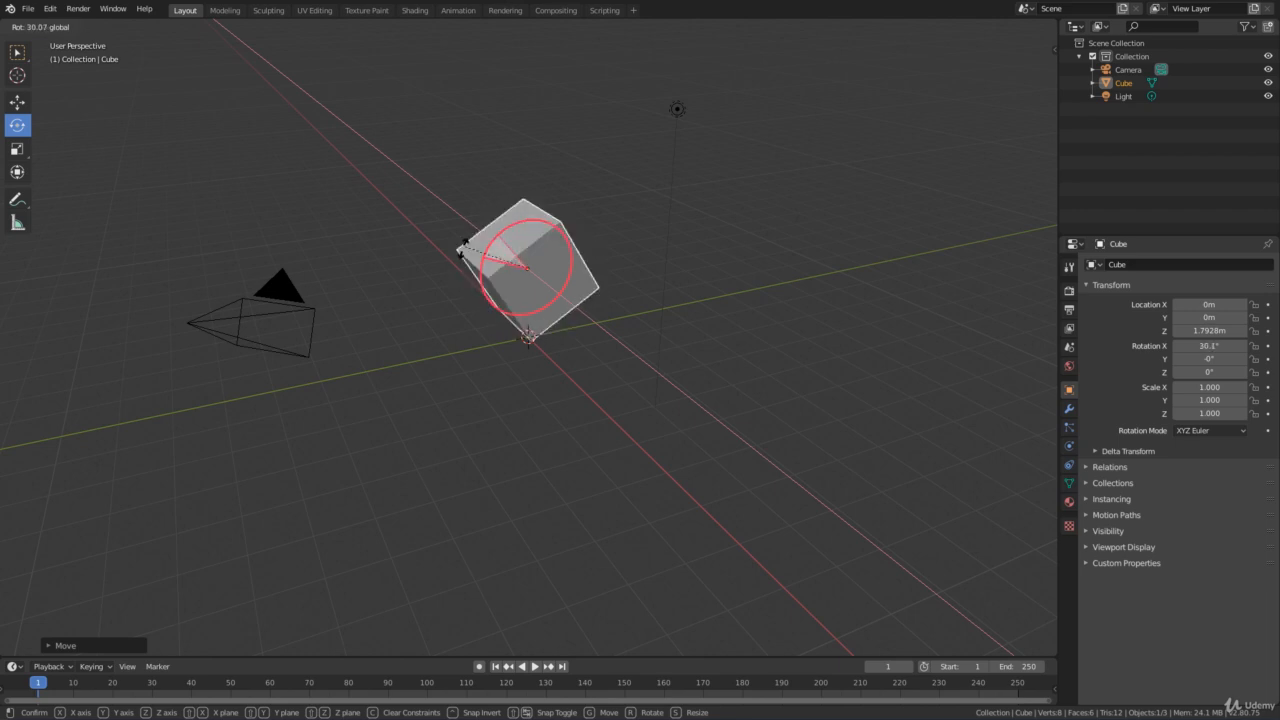
right_click(462, 250)
click(17, 148)
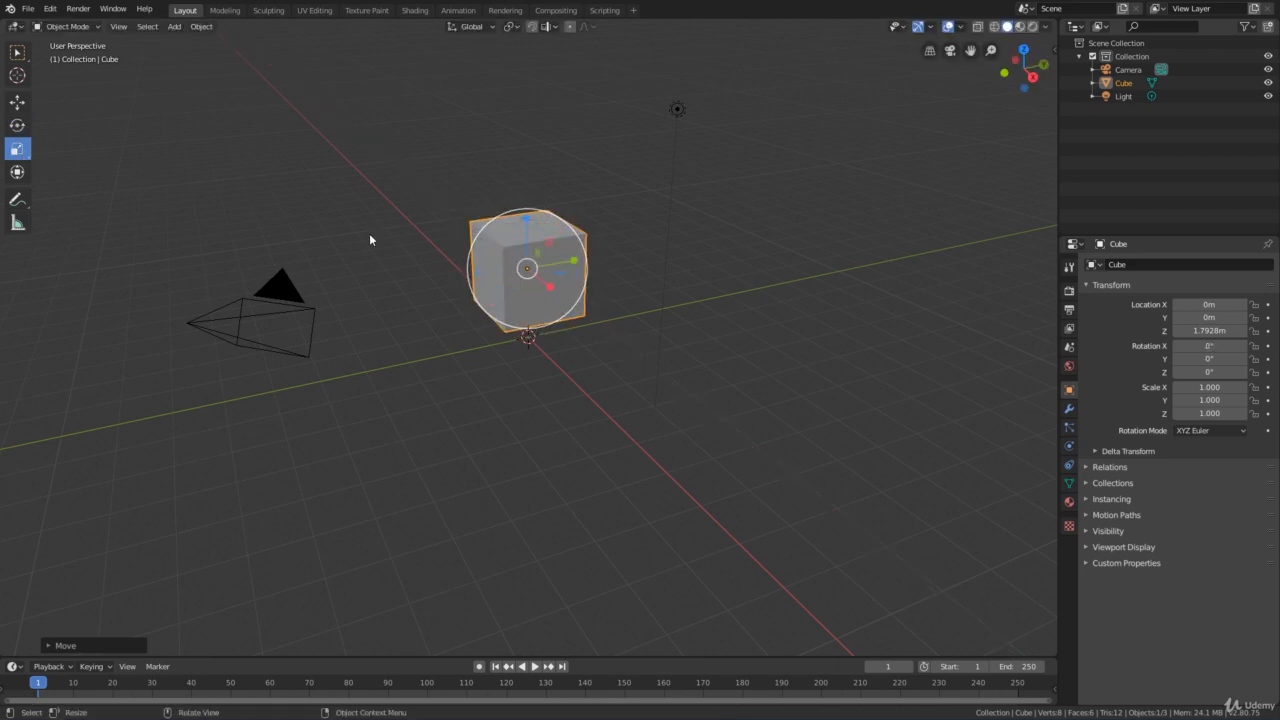
drag(481, 307, 417, 361)
click(418, 366)
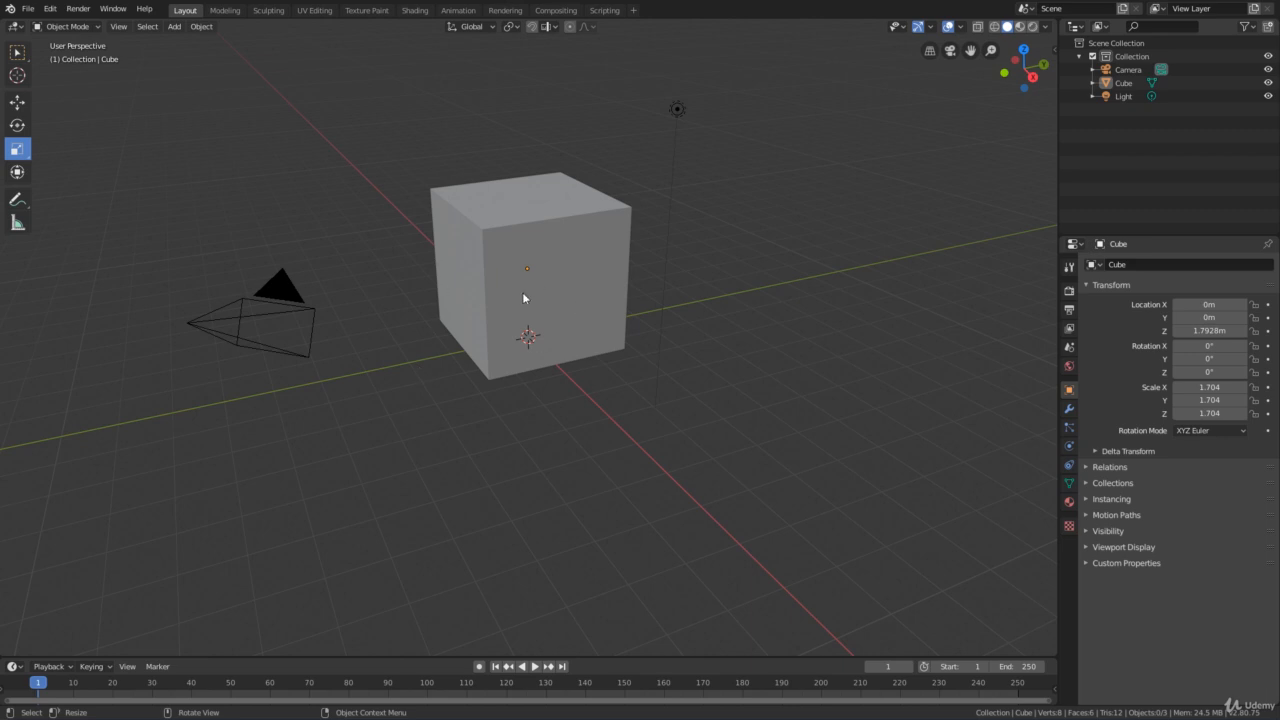
Return to the Select Box tool and select the whole cube in Object Mode.
click(566, 294)
middle_drag(718, 303, 750, 308)
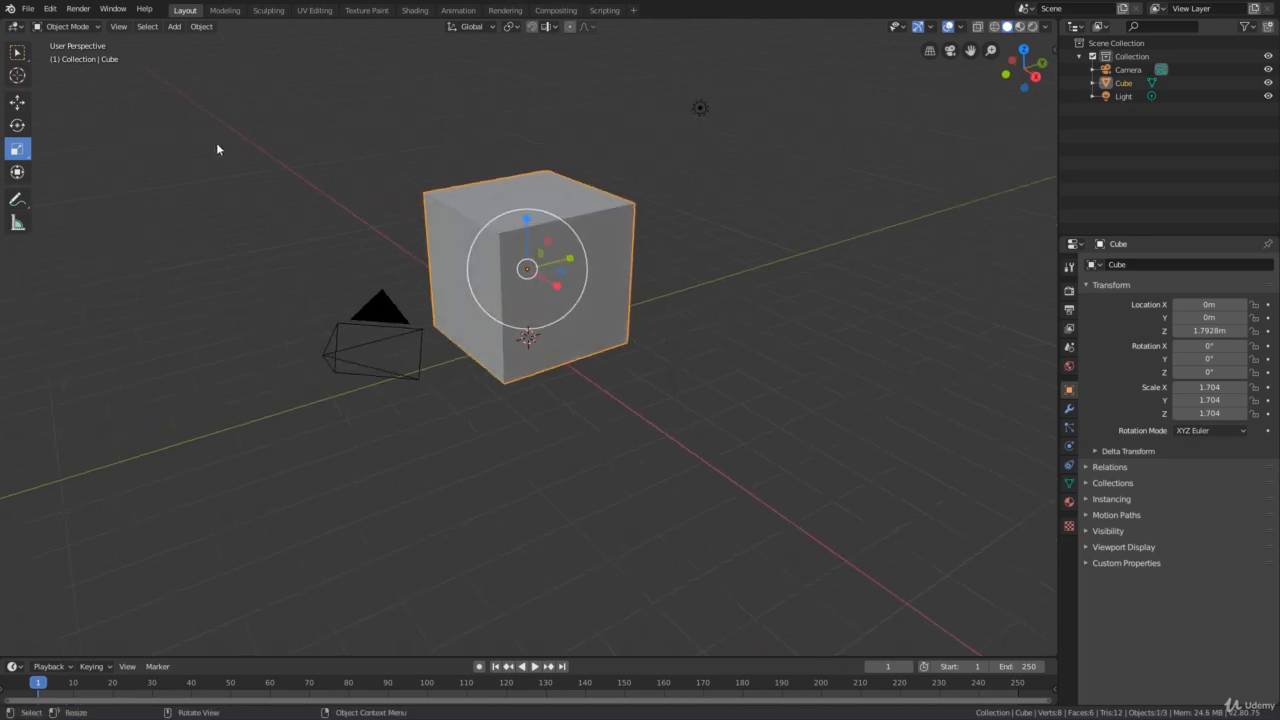
click(172, 134)
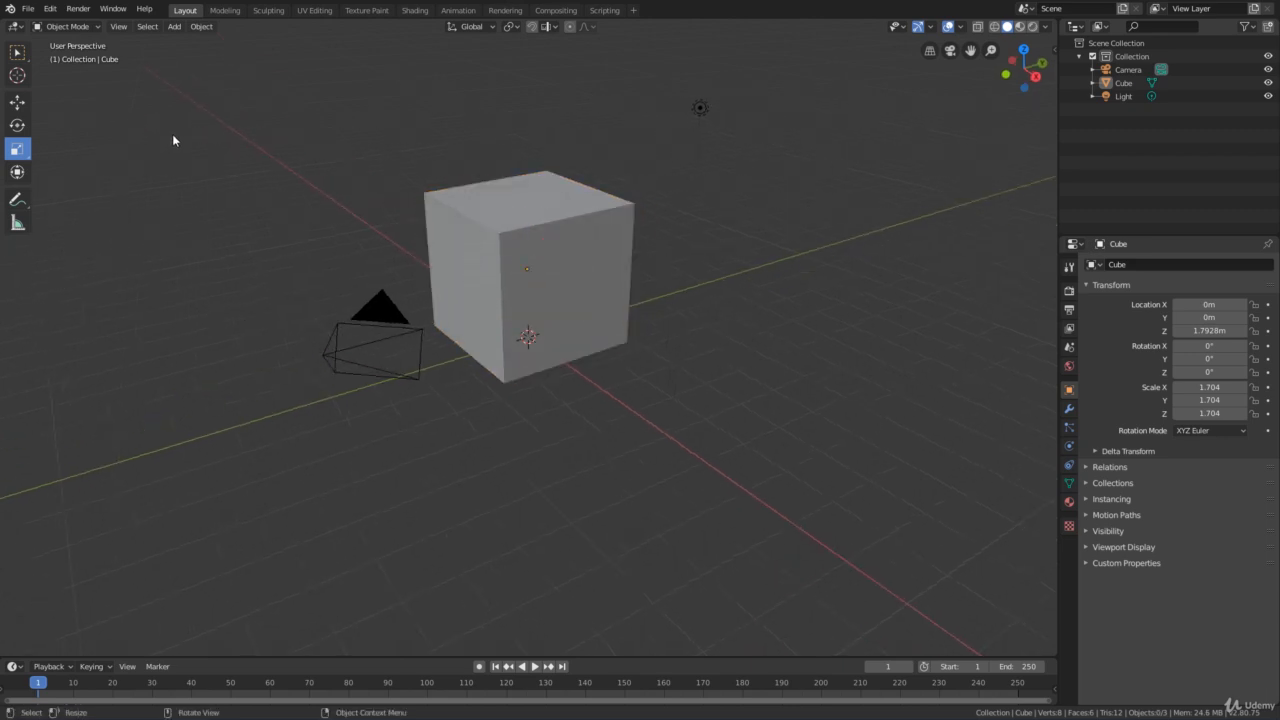
click(17, 52)
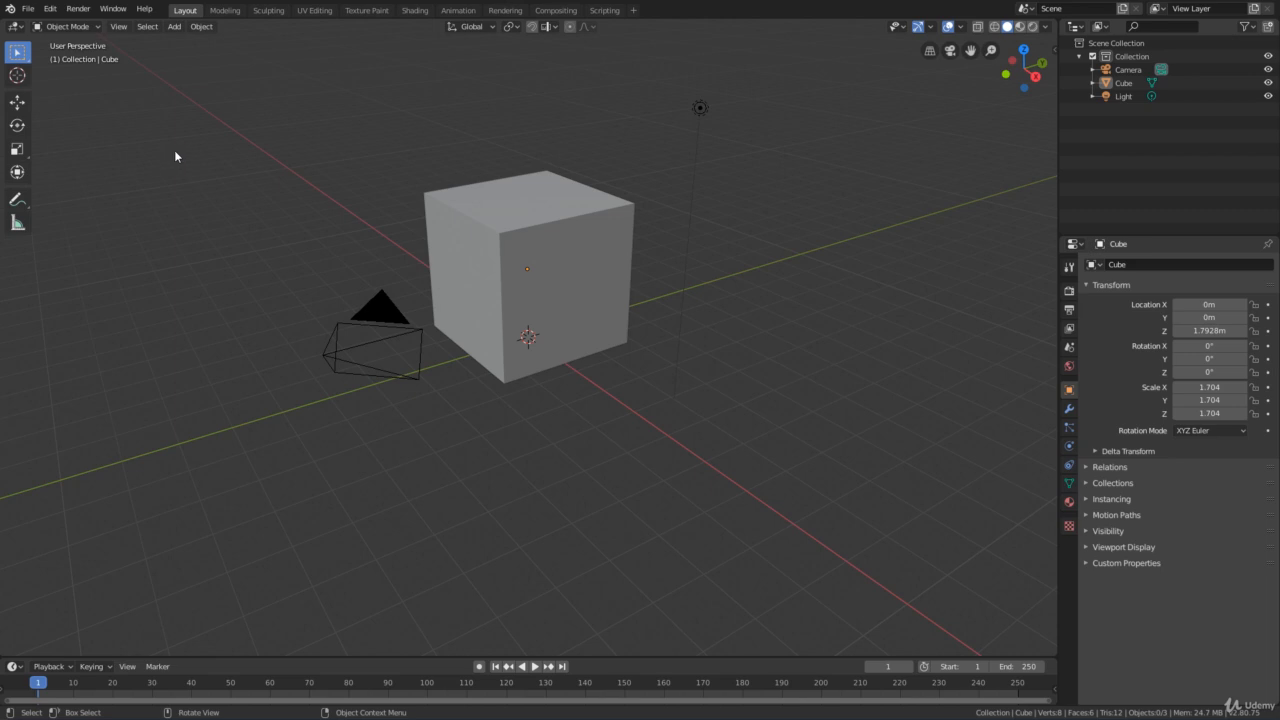
middle_drag(406, 168, 425, 200)
click(465, 198)
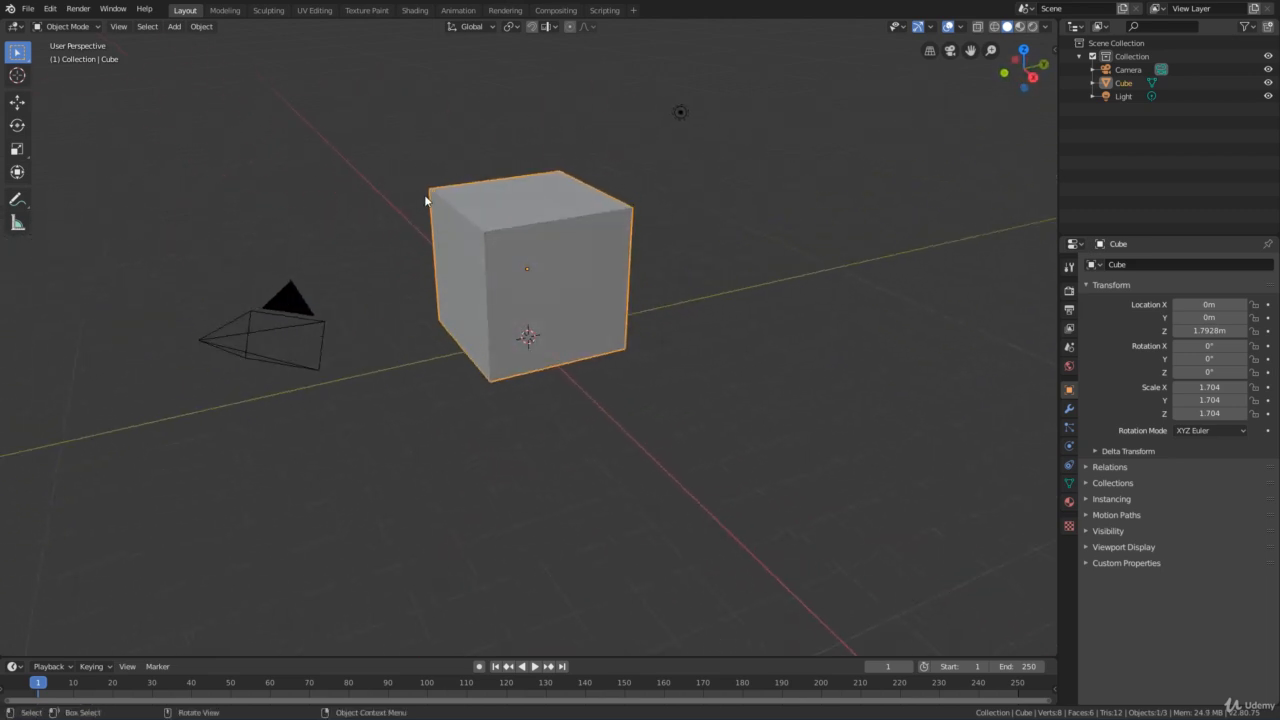
click(477, 180)
click(533, 184)
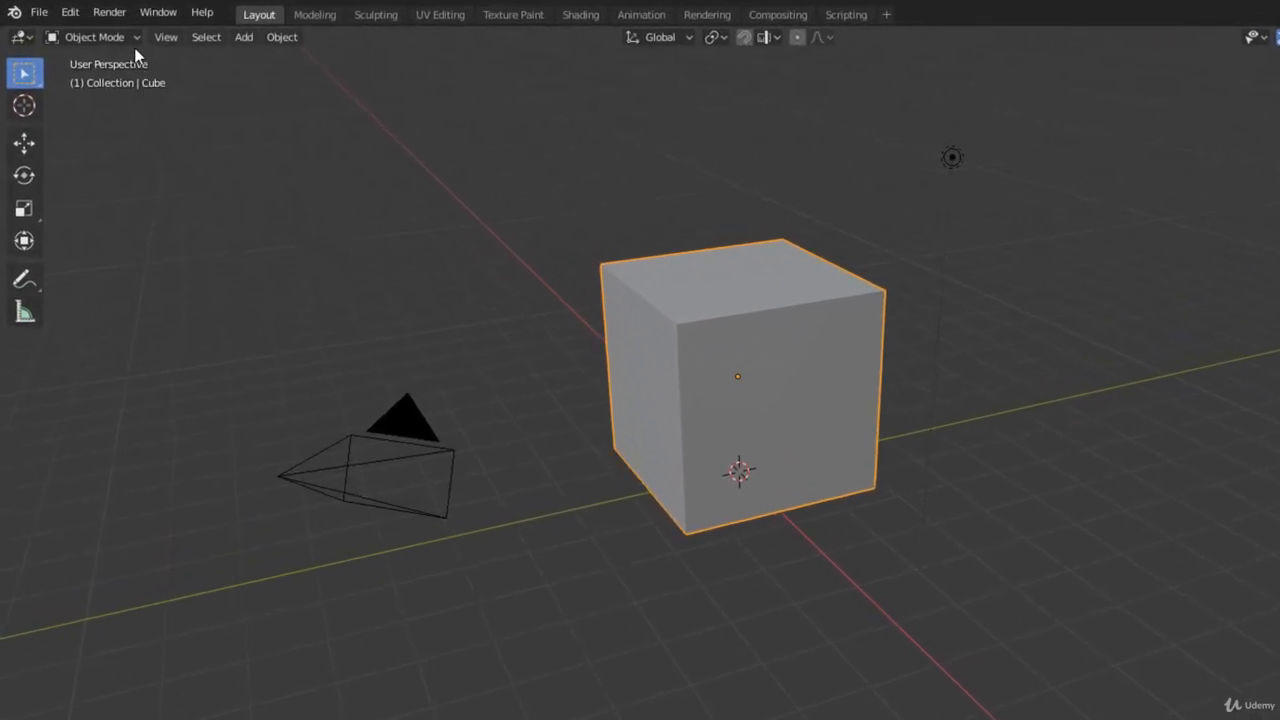
Reselect the cube and move it along the Y axis to about 0.71 m.
click(135, 40)
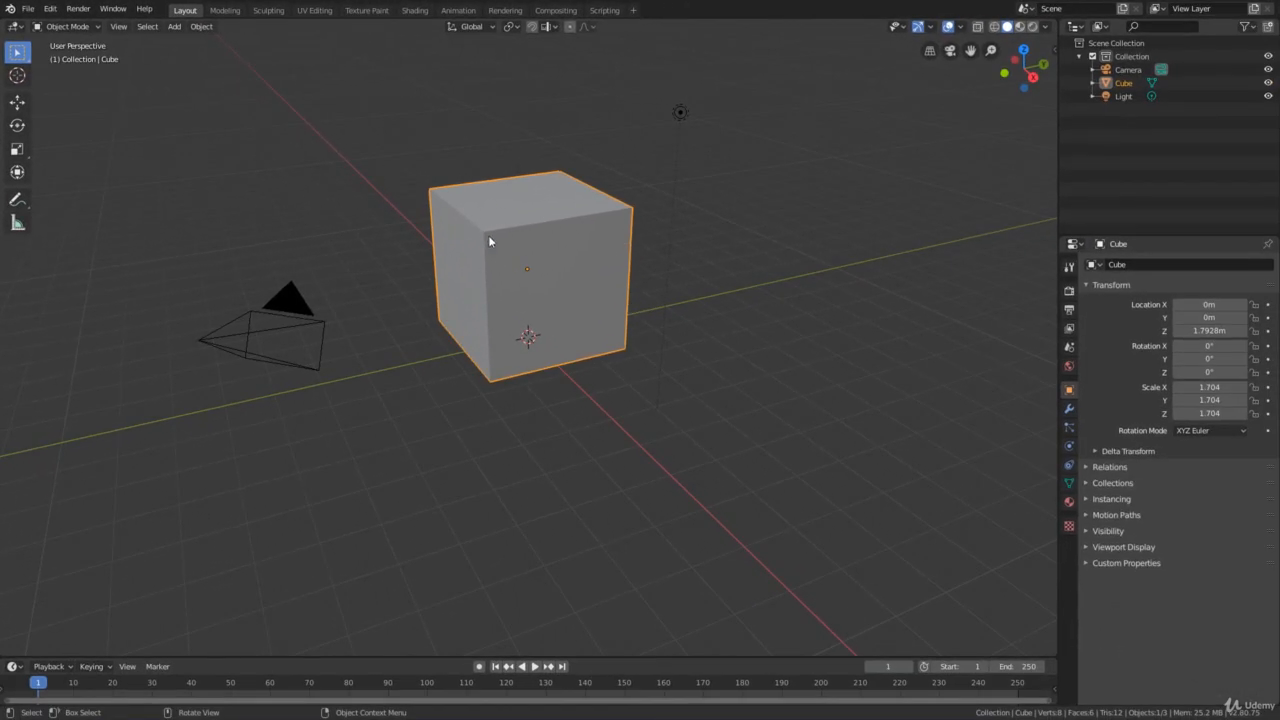
click(415, 171)
click(470, 212)
click(17, 101)
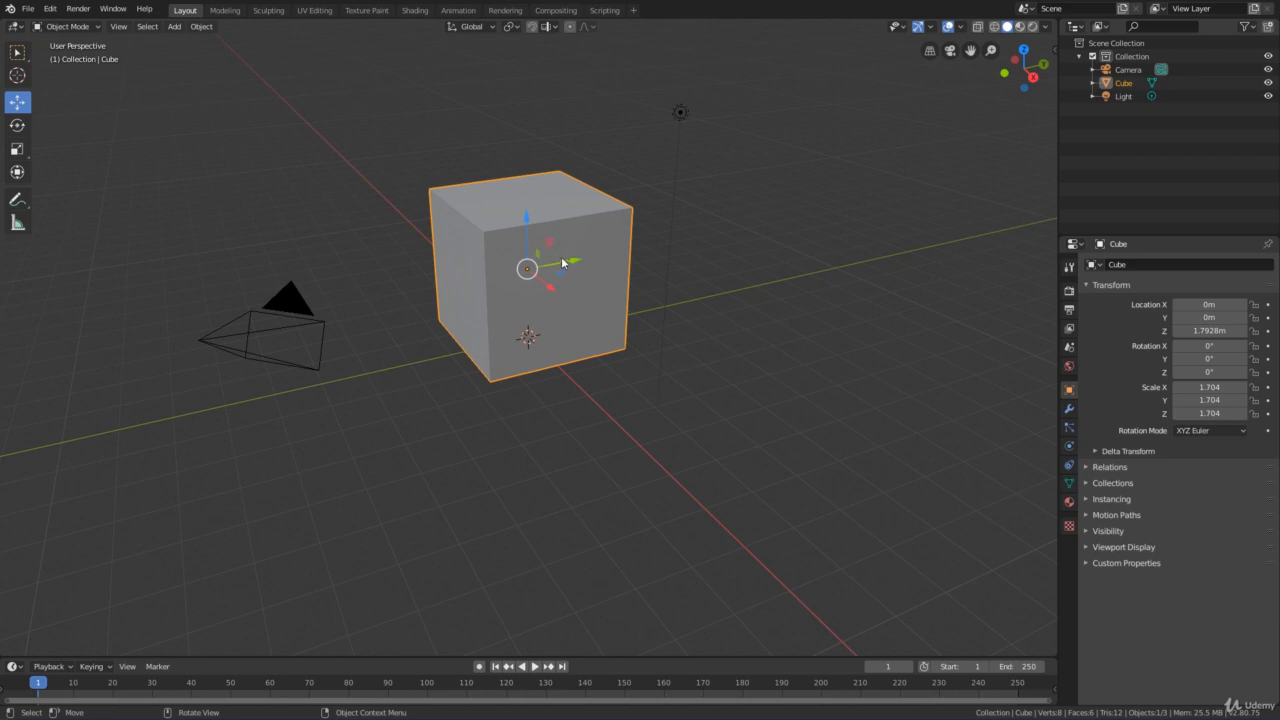
drag(565, 261, 439, 229)
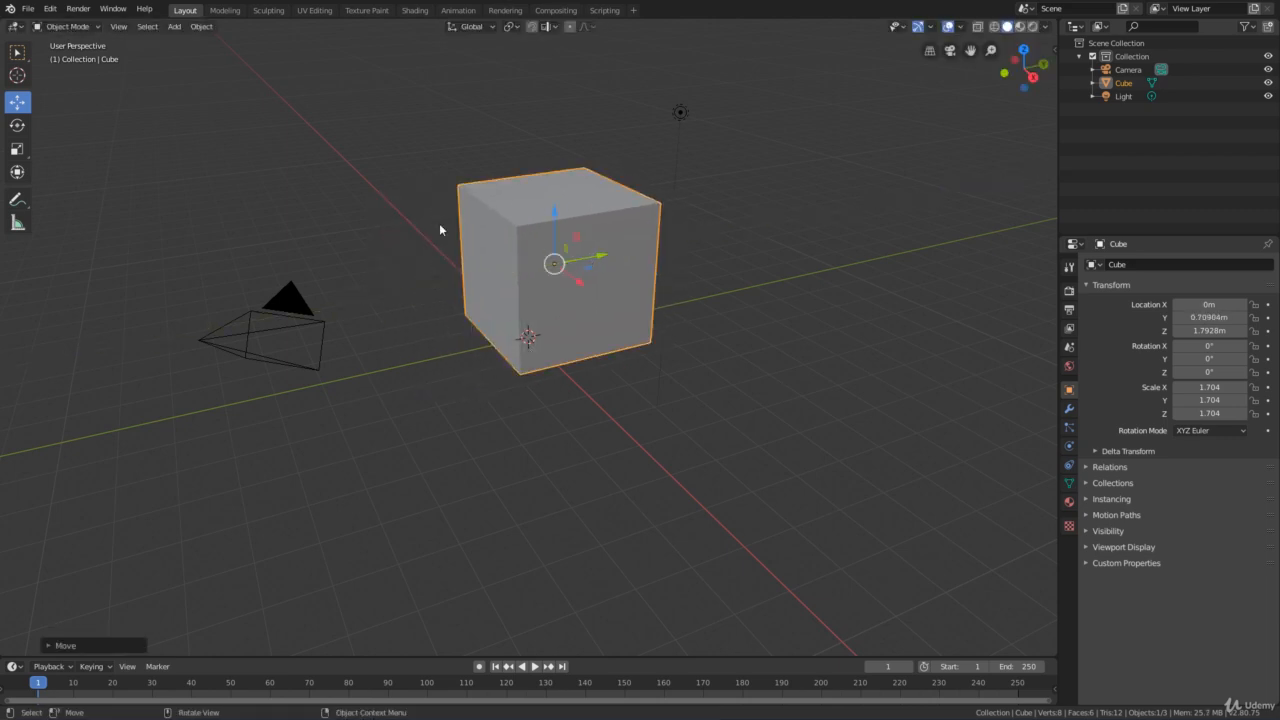
Reactivate the Select Box tool and switch the cube from Object Mode to Edit Mode.
click(17, 52)
click(89, 25)
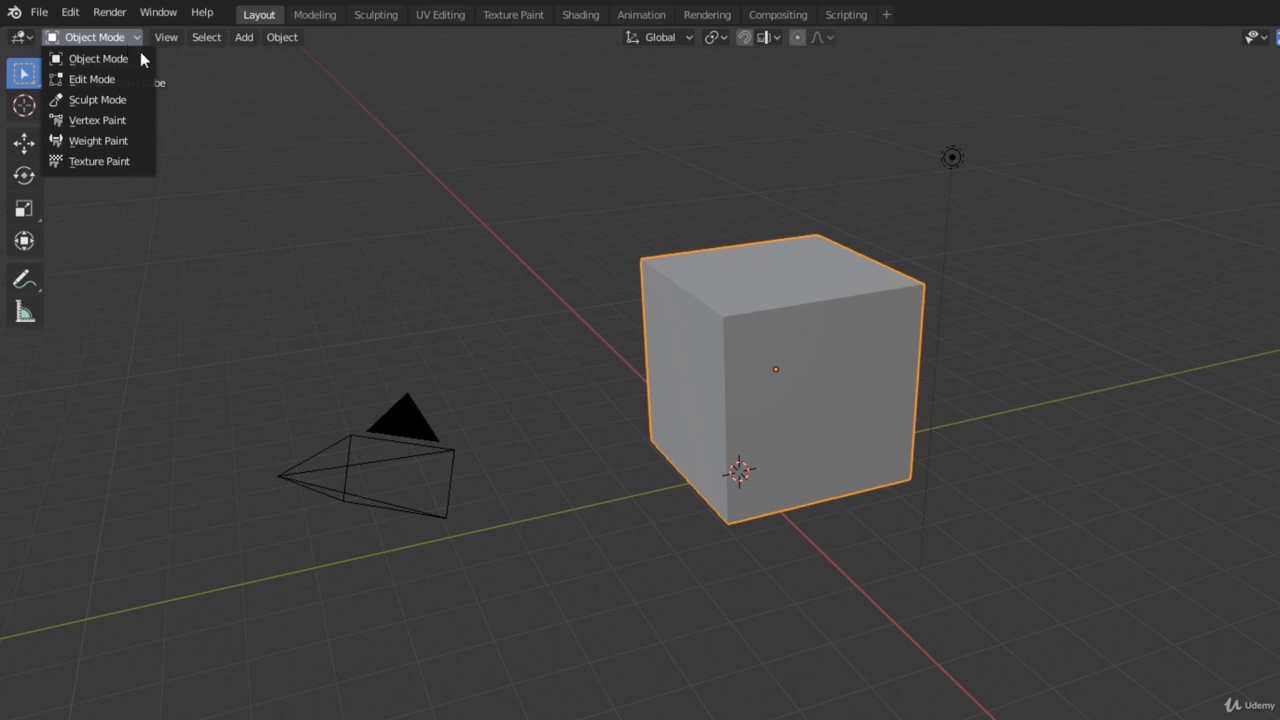
click(140, 57)
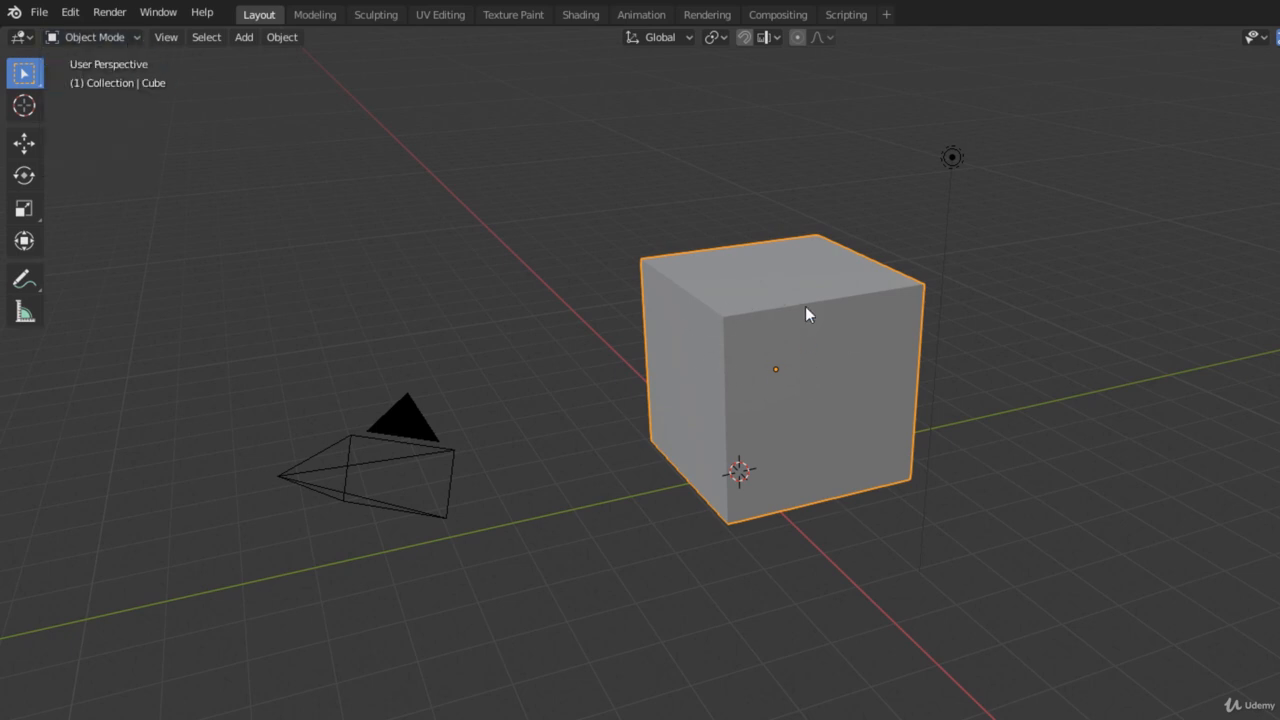
click(134, 40)
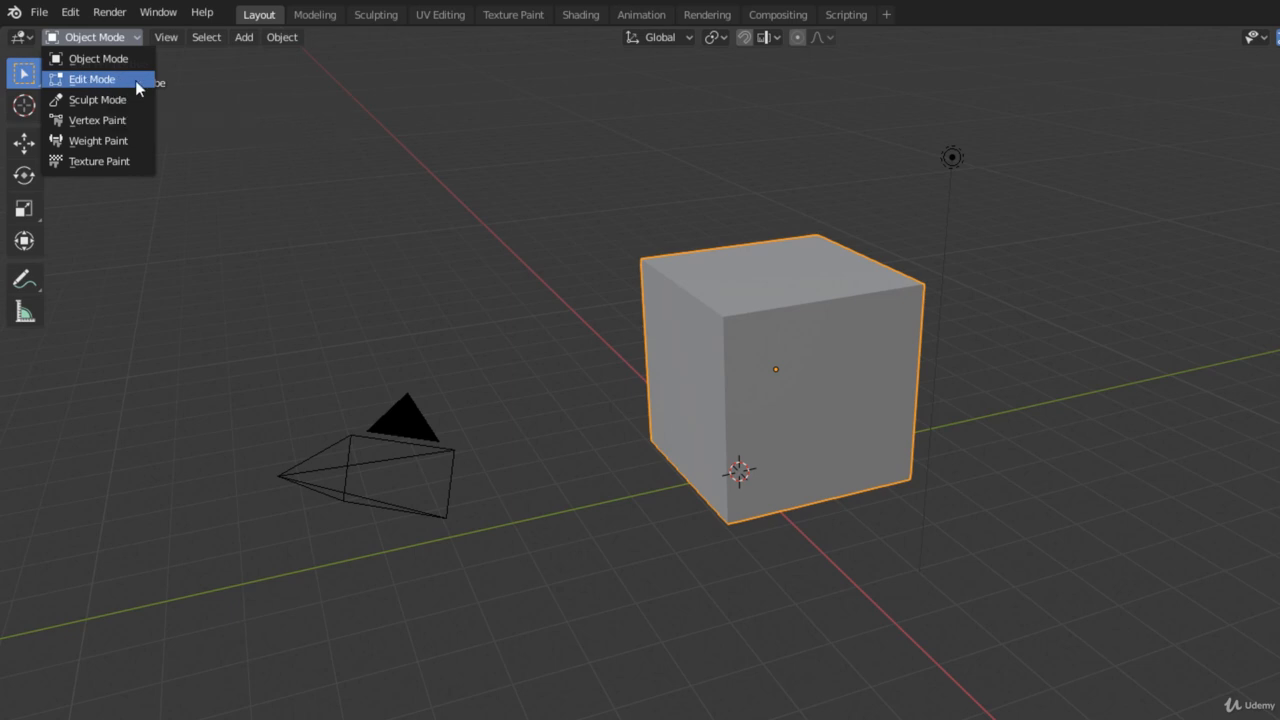
click(135, 80)
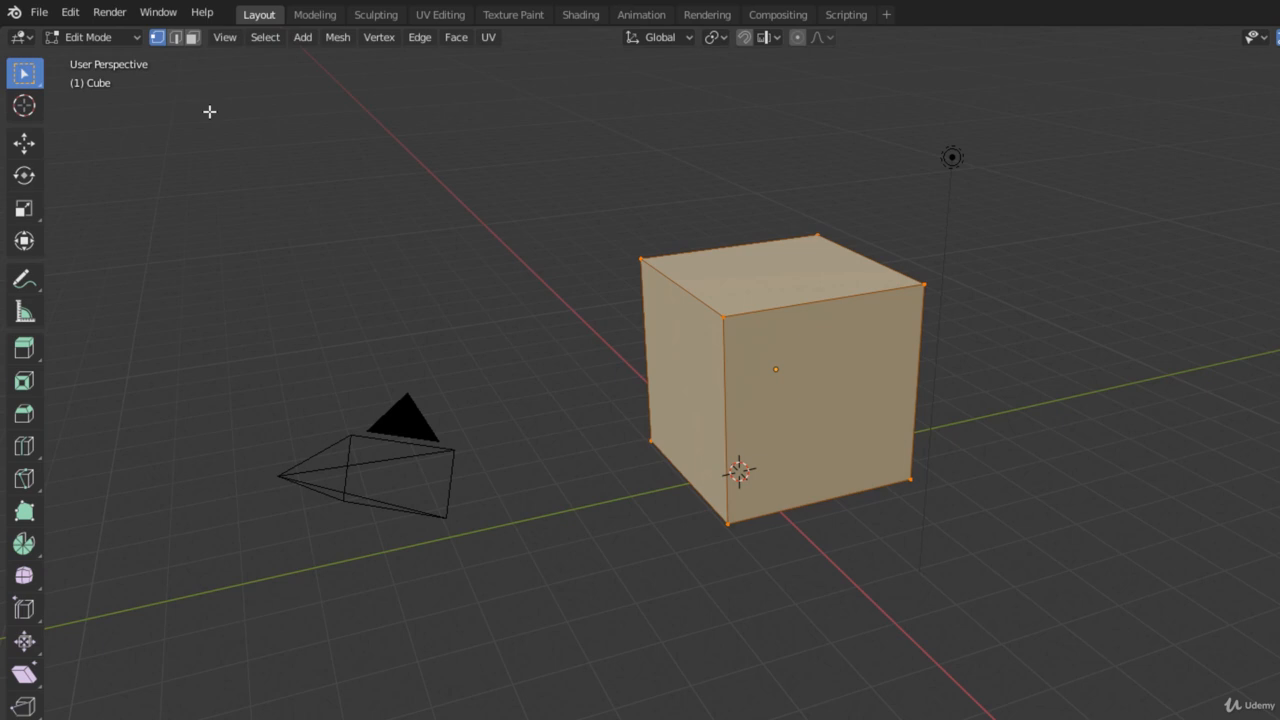
Cycle through edge and face selection back to vertex selection, and widen the toolbar to show the tool names.
click(176, 40)
click(192, 39)
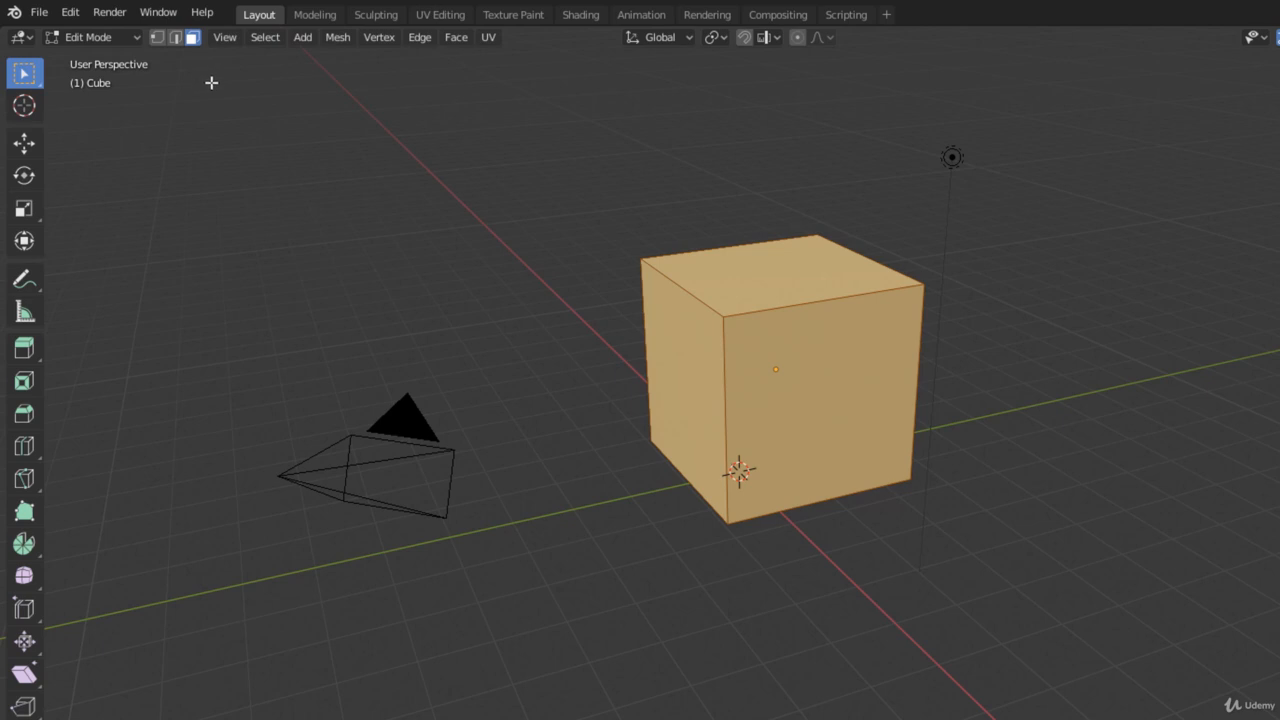
click(157, 38)
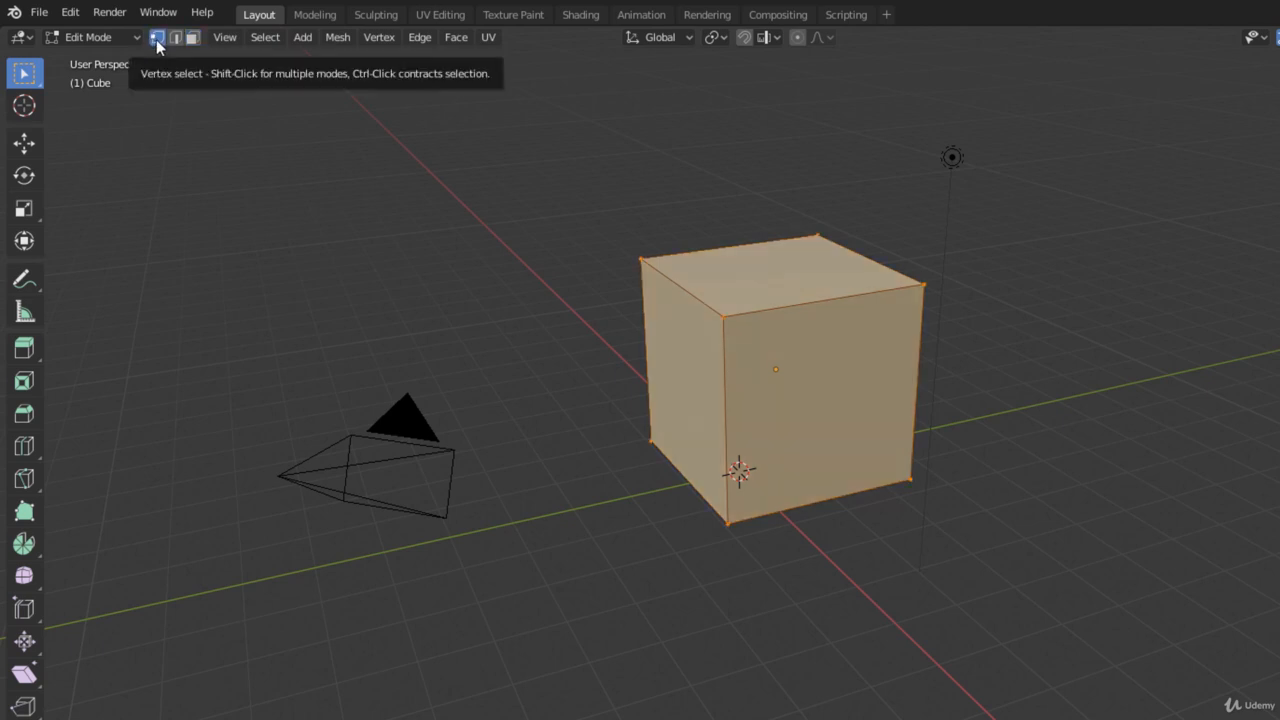
drag(47, 83, 146, 91)
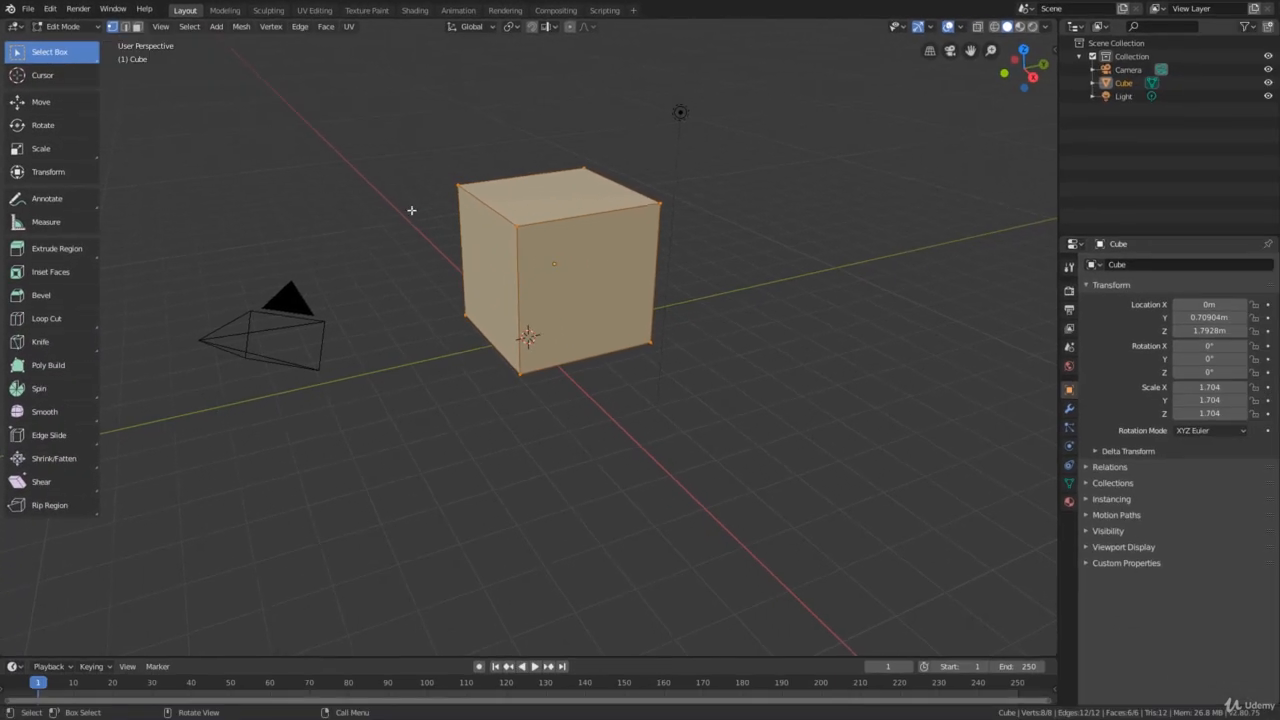
Select individual corner vertices of the cube's top face one at a time.
click(483, 245)
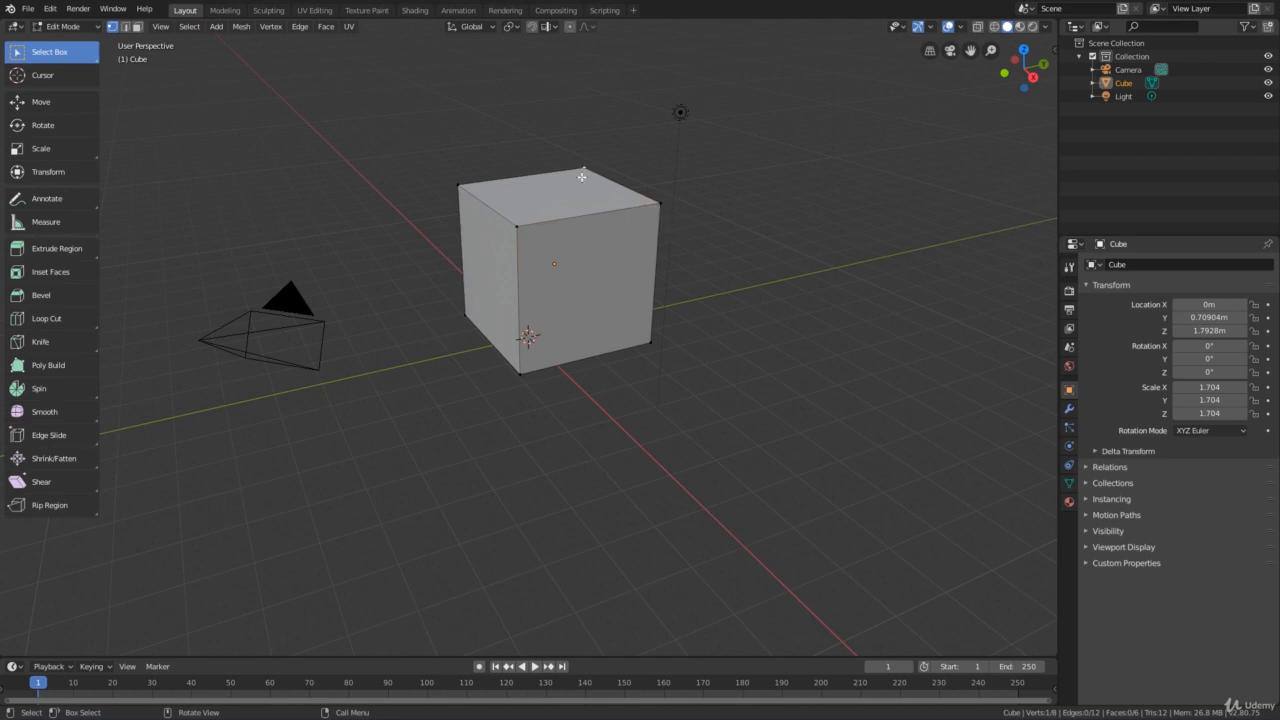
click(458, 185)
middle_drag(494, 230, 462, 226)
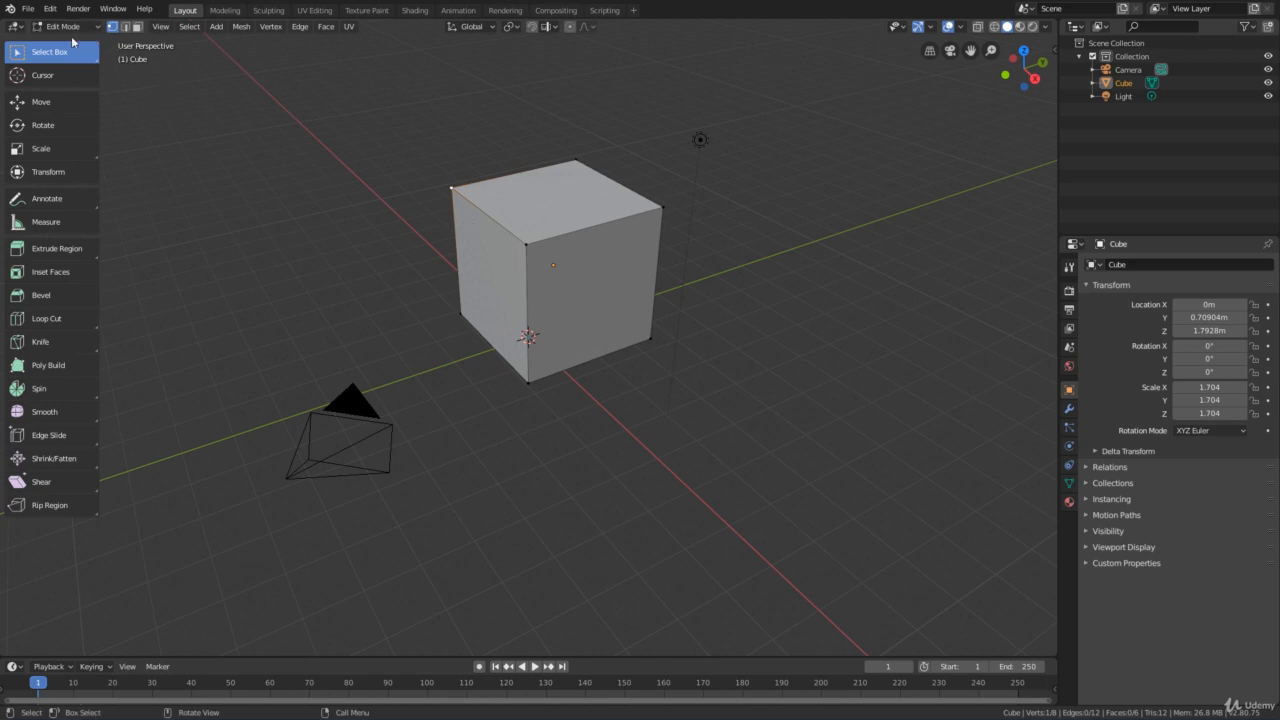
middle_drag(503, 234, 530, 245)
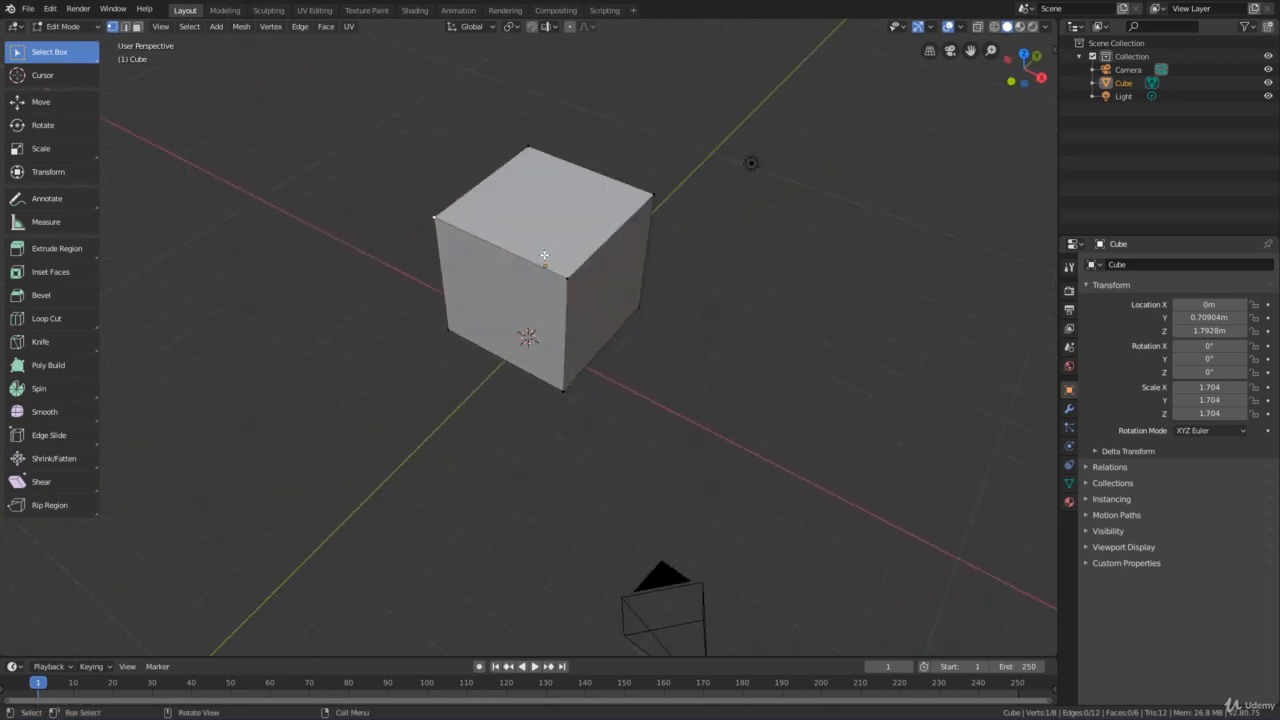
scroll(545, 247, up, 3)
middle_drag(503, 180, 403, 252)
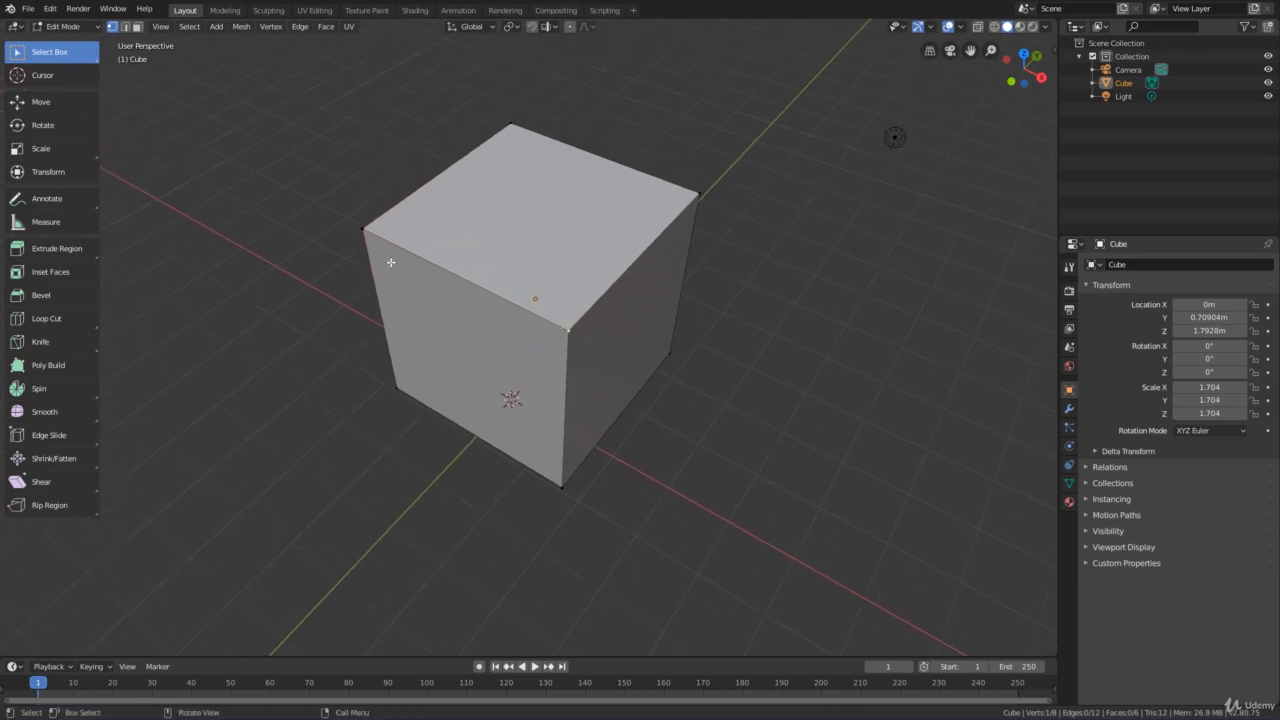
click(503, 137)
Select the four corner vertices of the cube's top face together by adding each one to the selection.
click(703, 195)
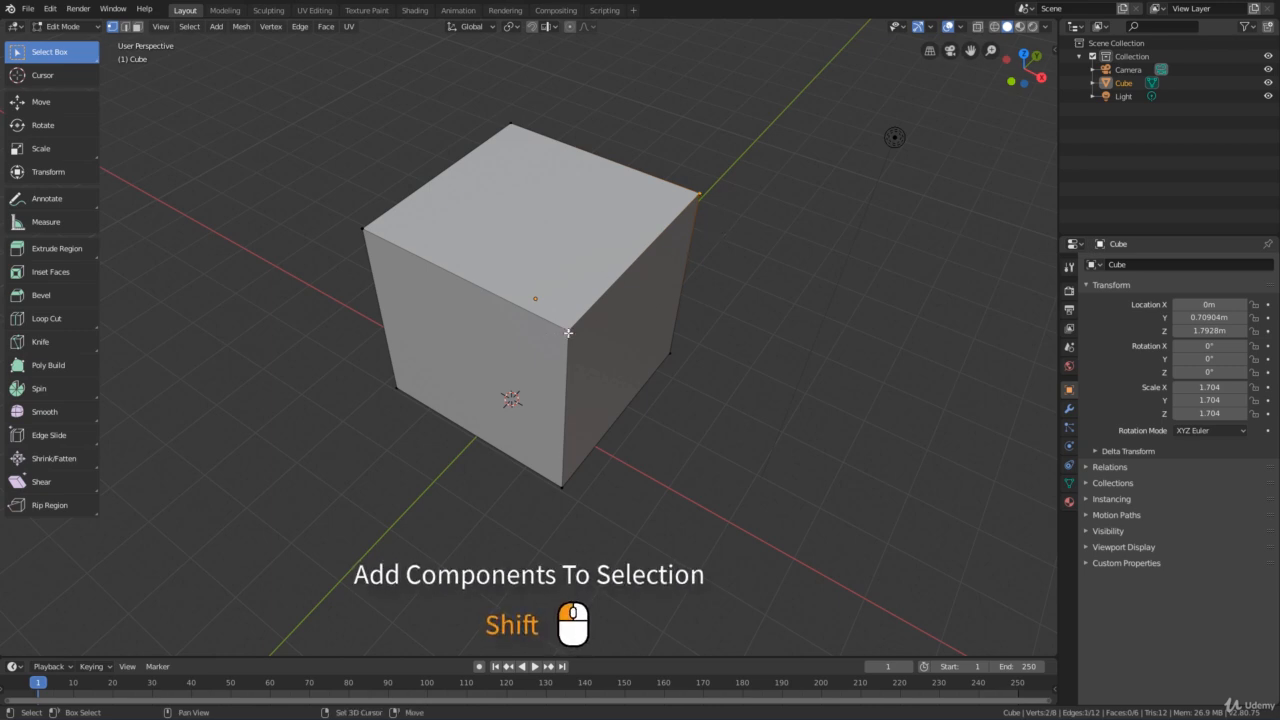
shift+click(363, 229)
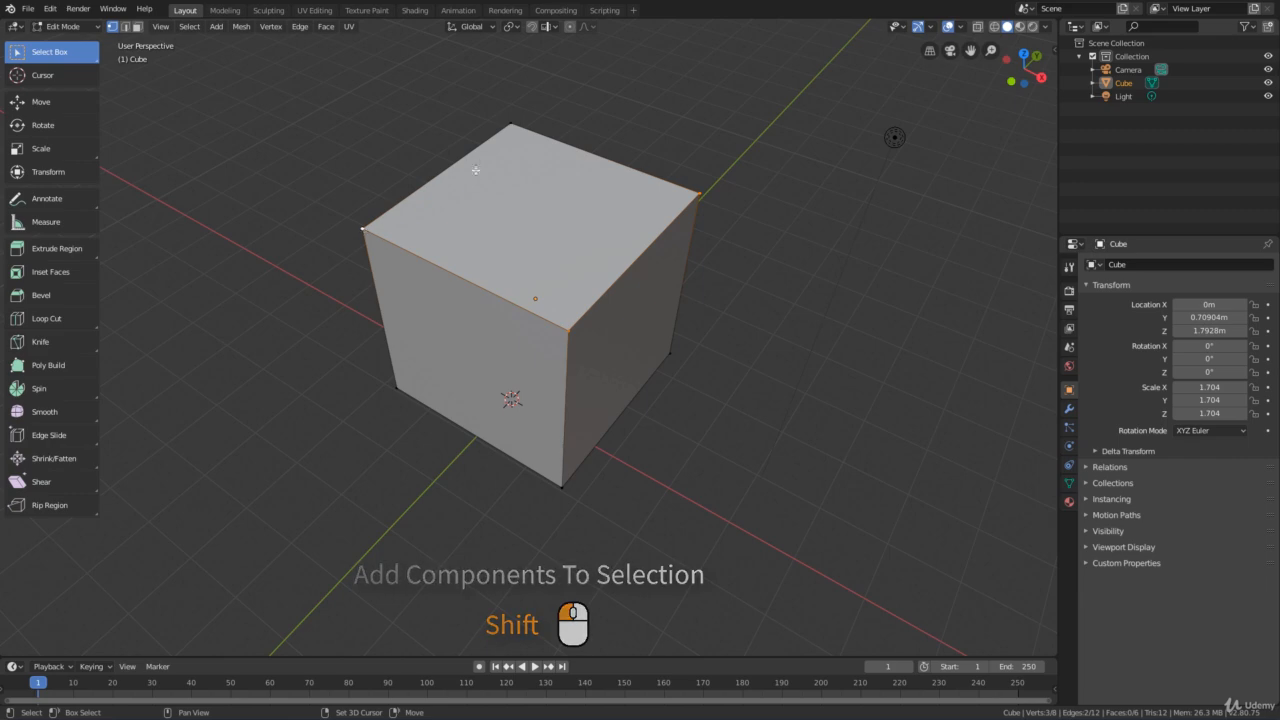
shift+click(505, 128)
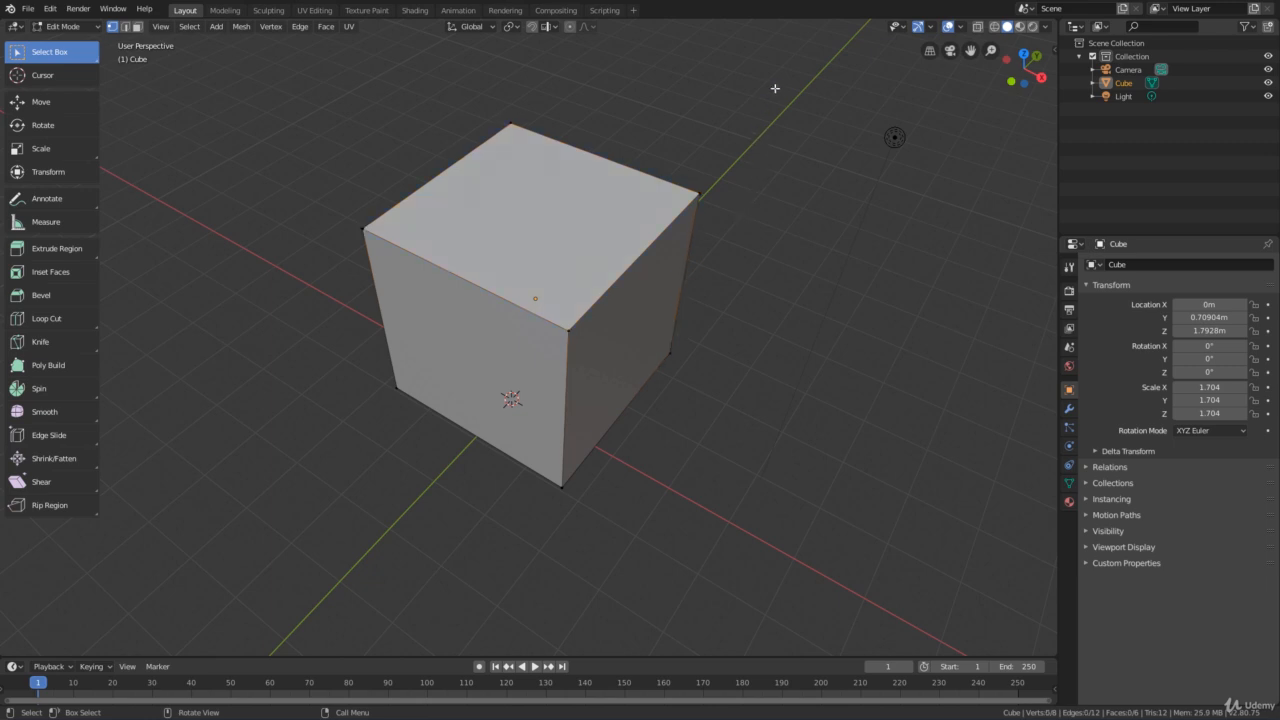
Box-select groups of vertices across the cube from different corners and clear the selection.
drag(776, 84, 437, 346)
drag(313, 107, 704, 360)
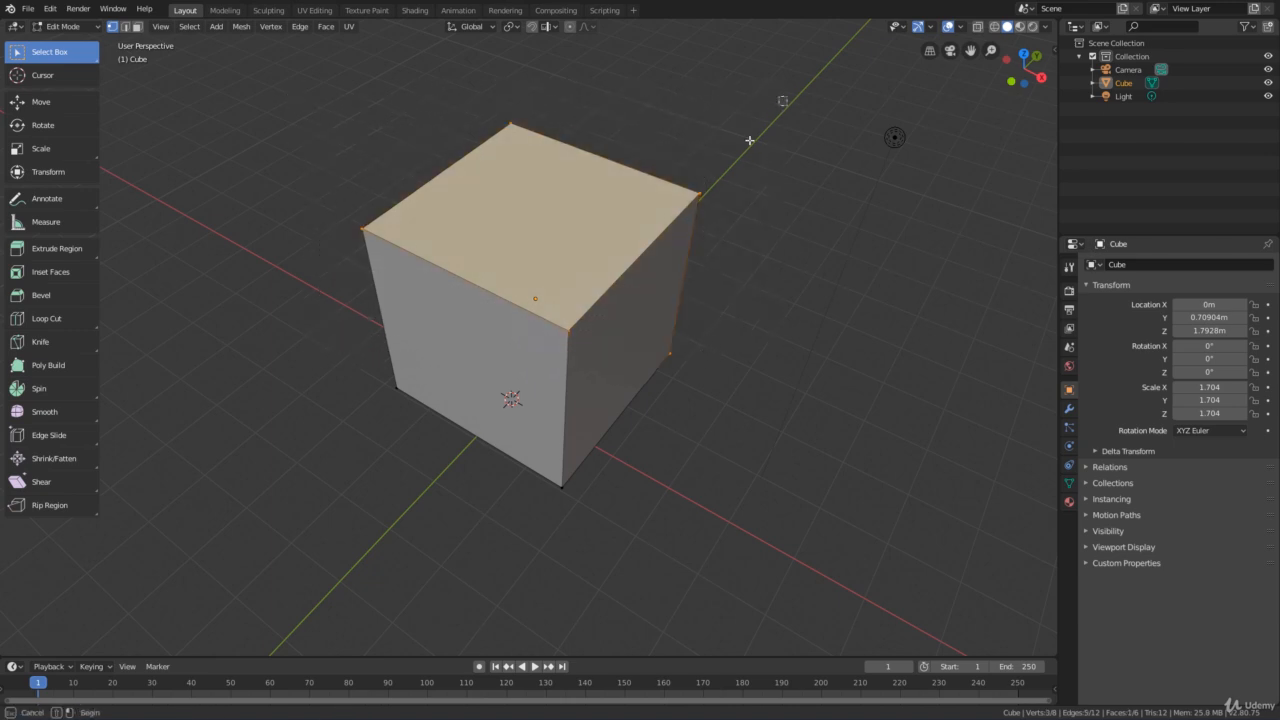
drag(786, 98, 357, 557)
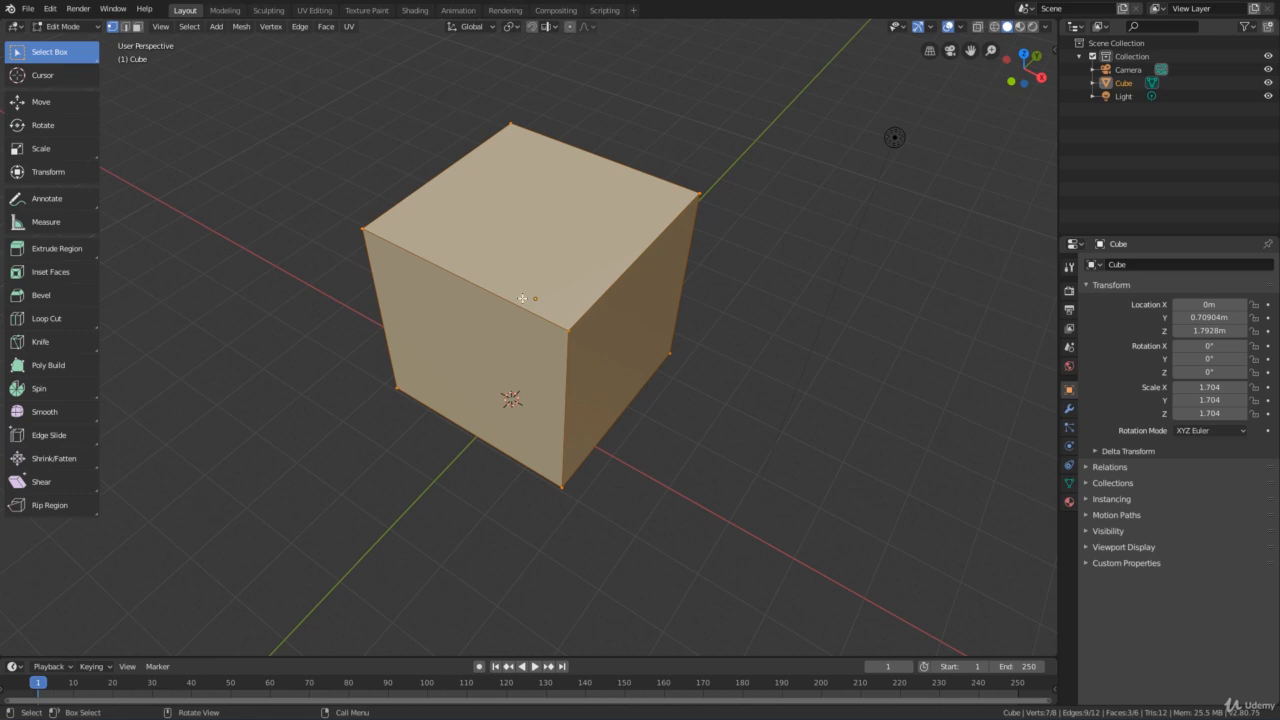
click(340, 194)
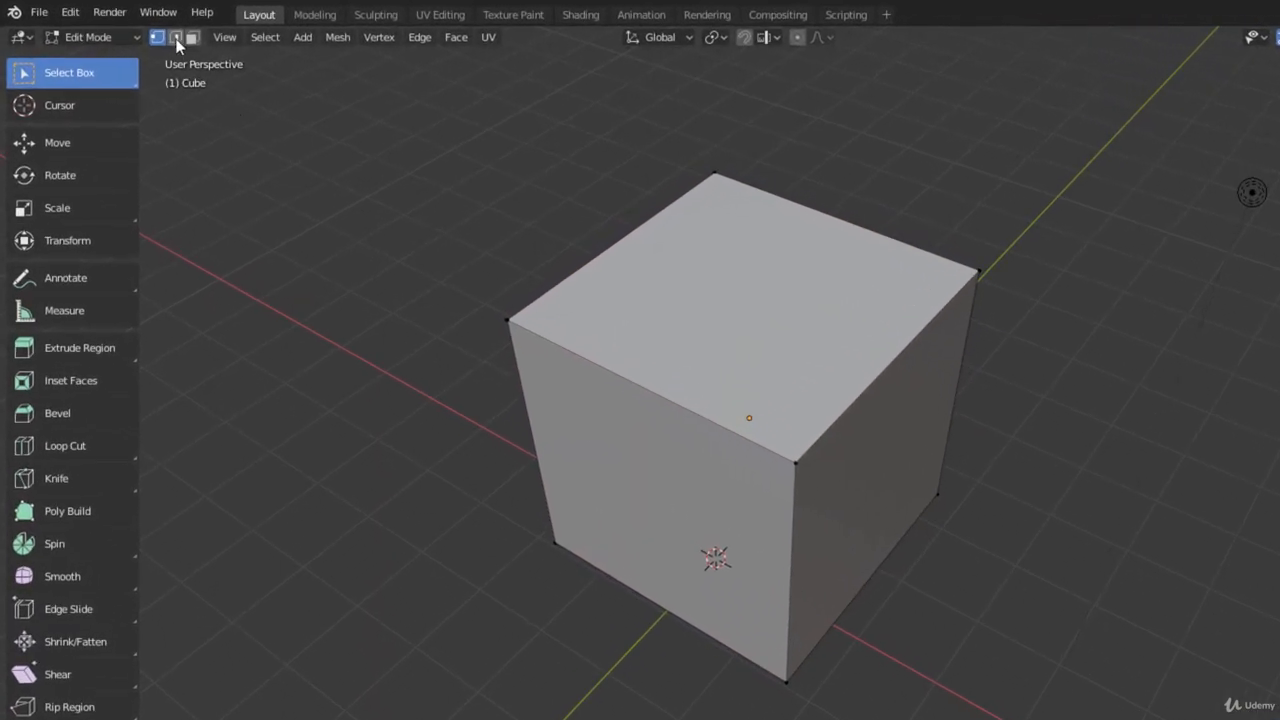
Select the cube's top edges together in edge selection mode and clear the selection.
click(177, 38)
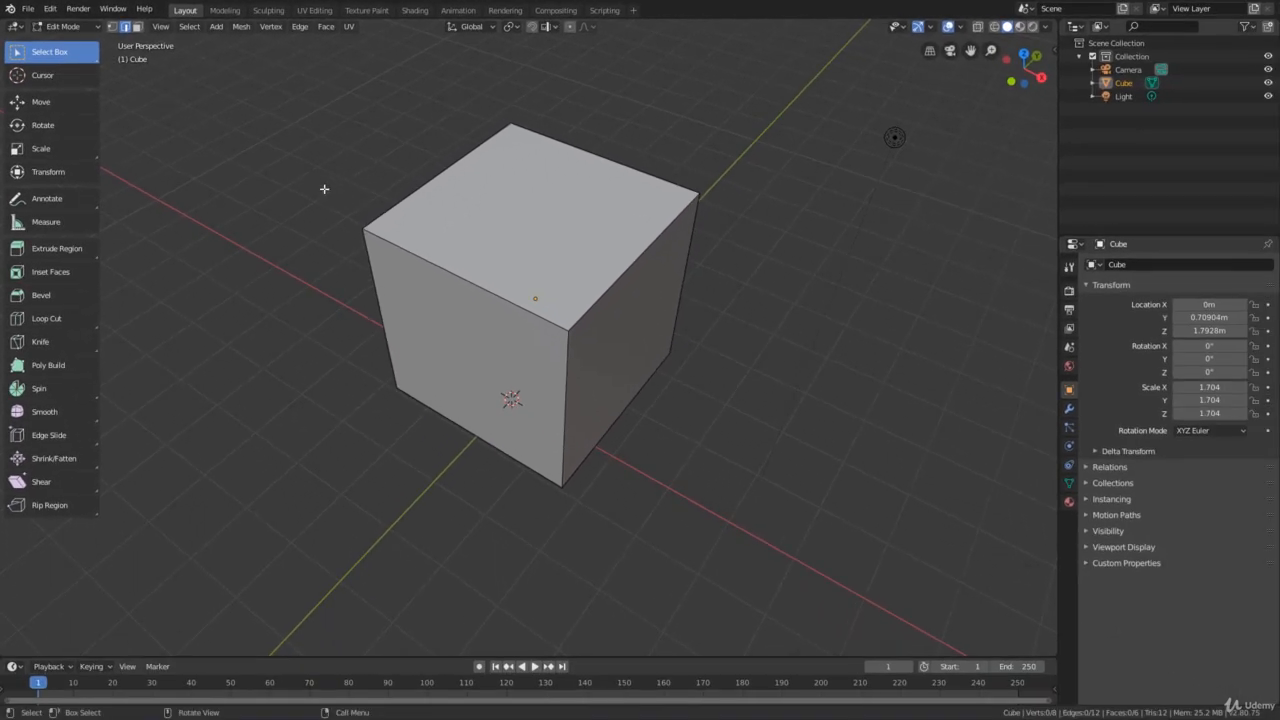
click(428, 183)
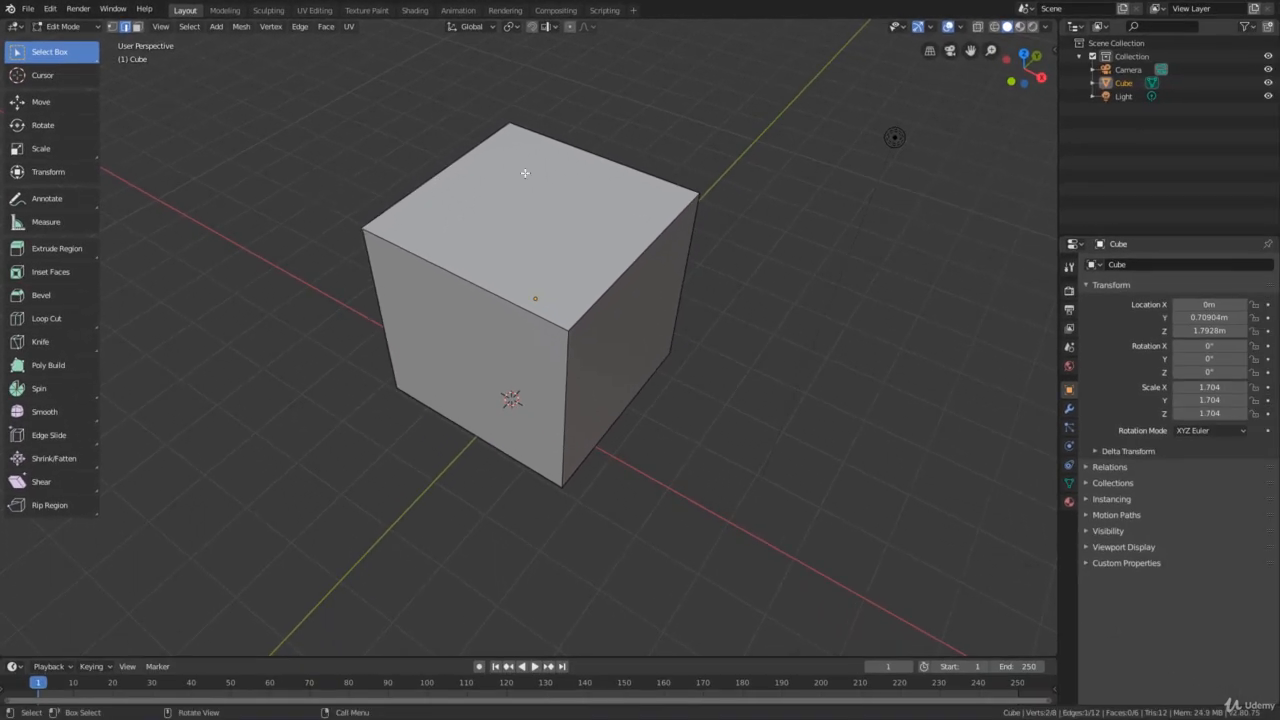
shift+click(610, 162)
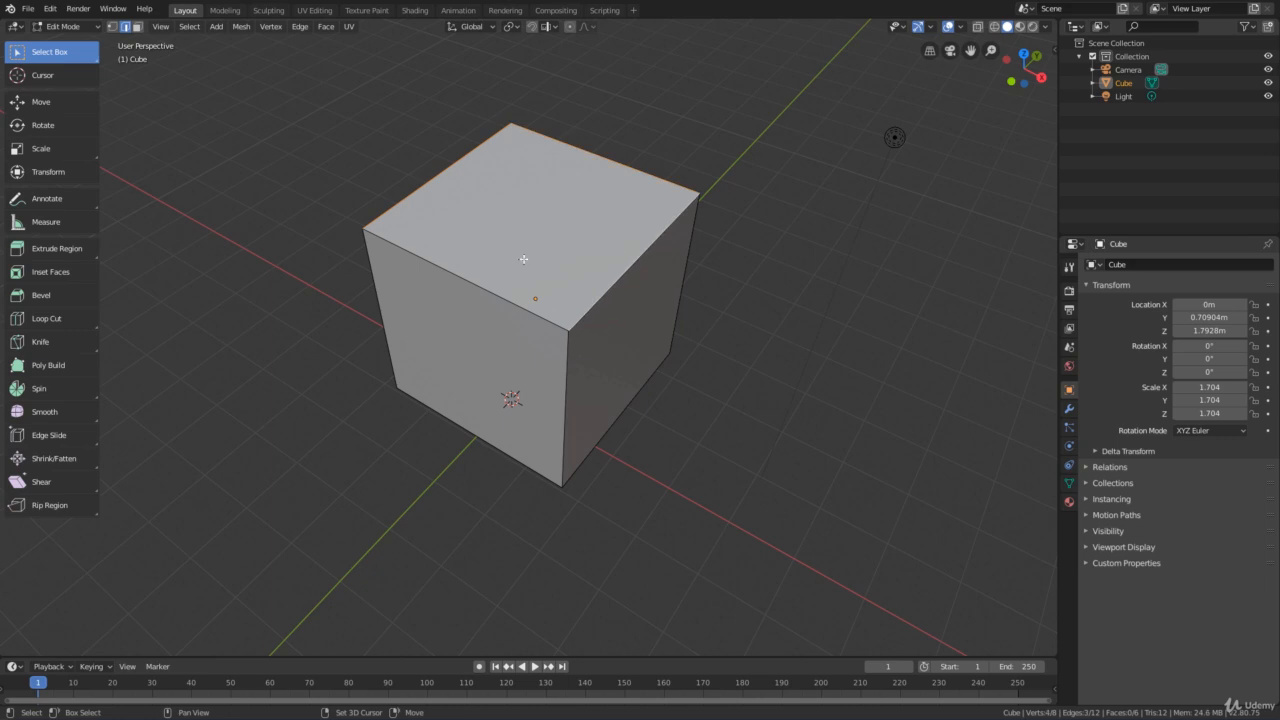
ctrl+click(490, 287)
click(289, 180)
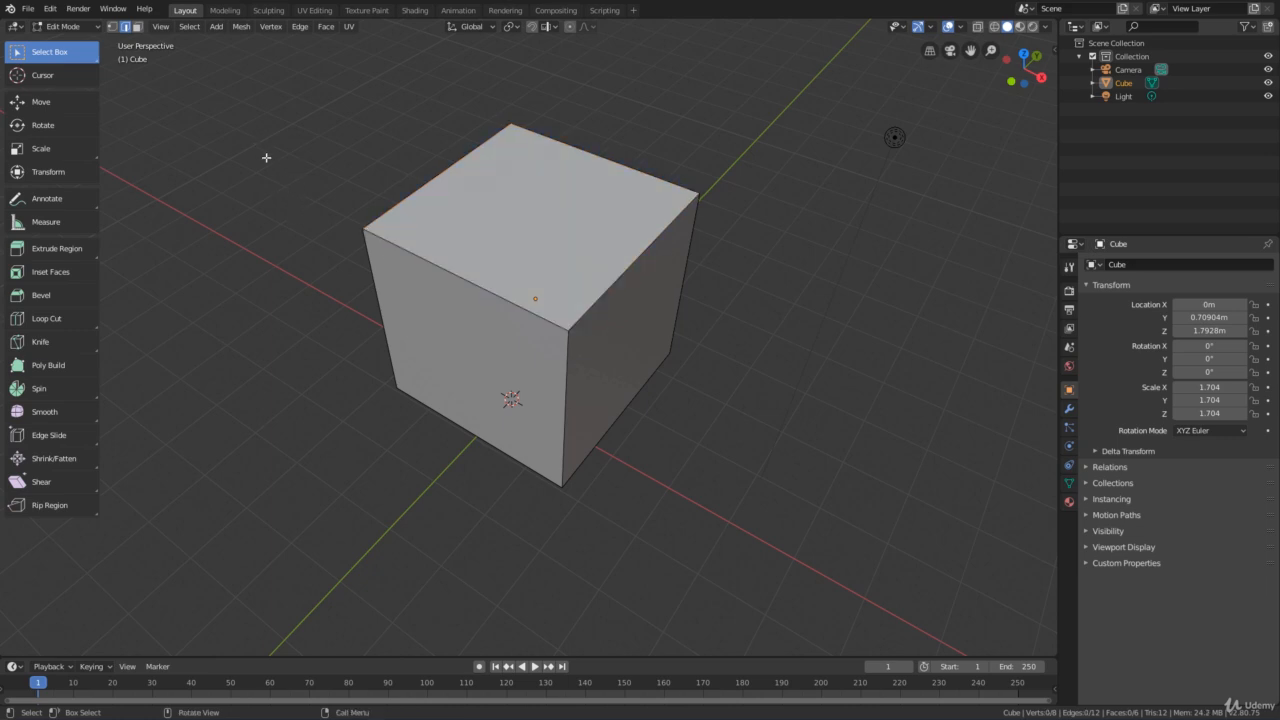
Box-select the edges around one side of the cube, switch to face selection mode and select the top and side faces together.
drag(268, 160, 577, 529)
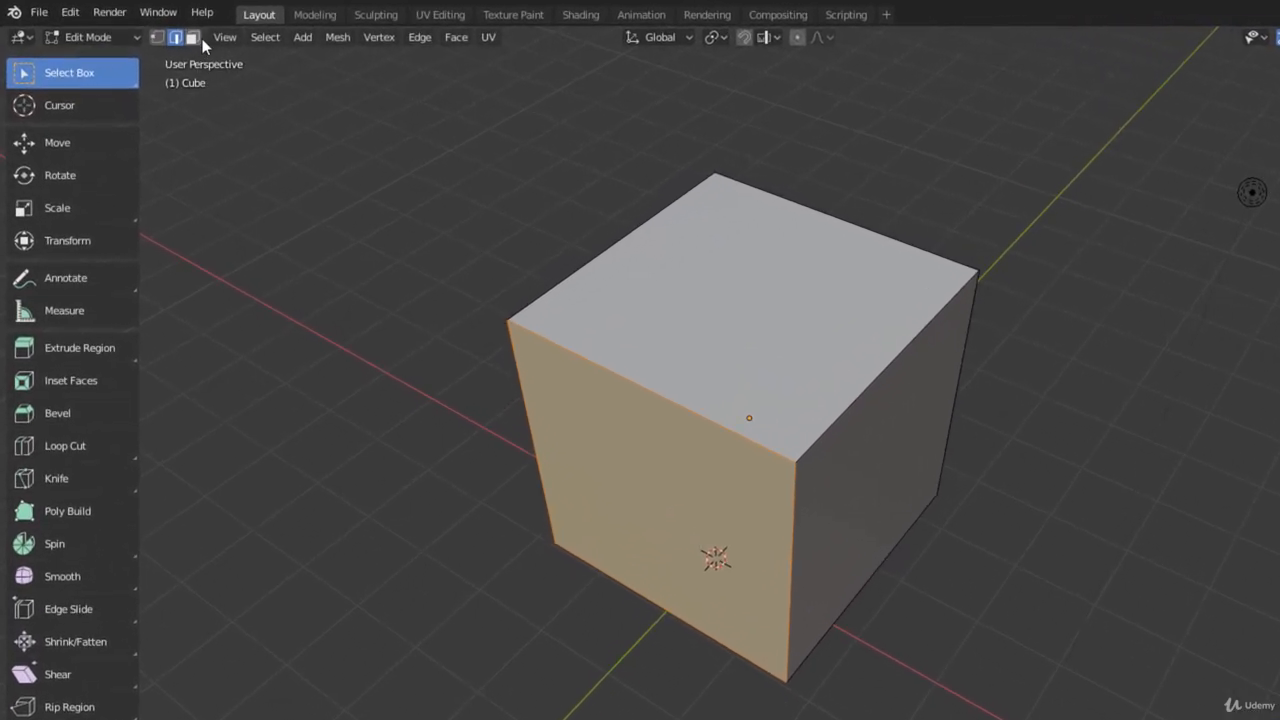
click(194, 37)
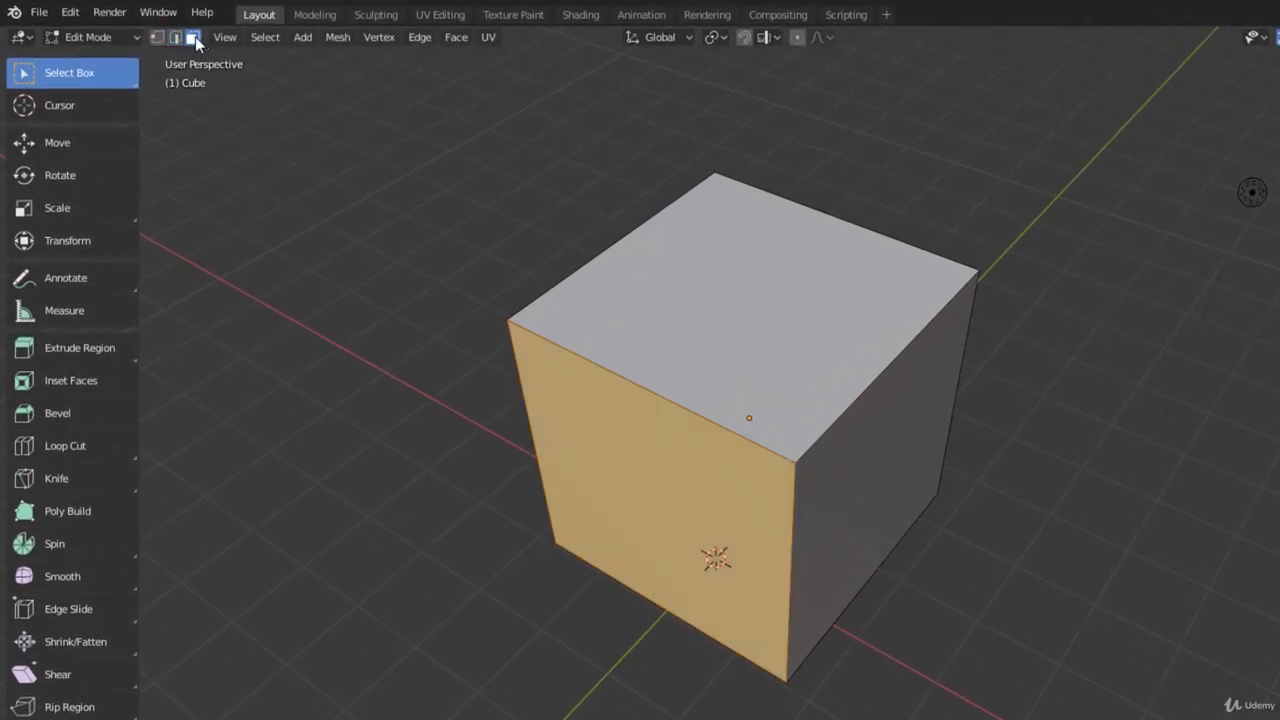
click(715, 298)
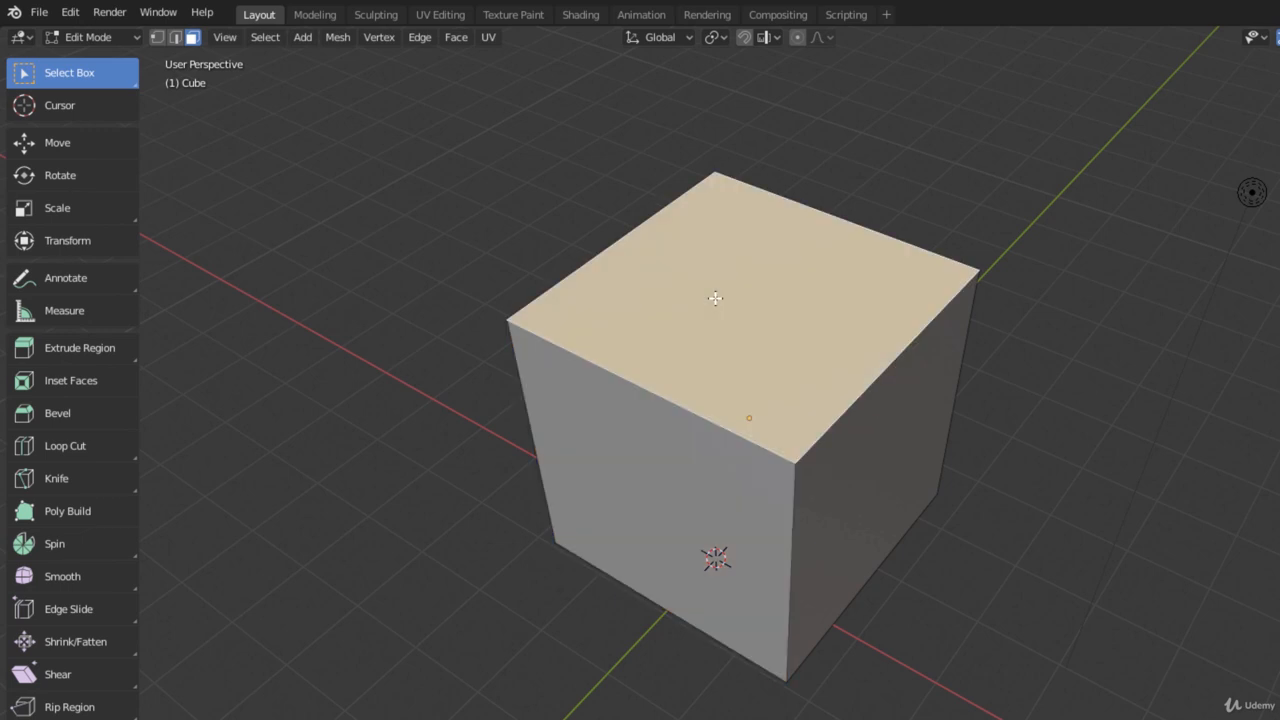
key(a)
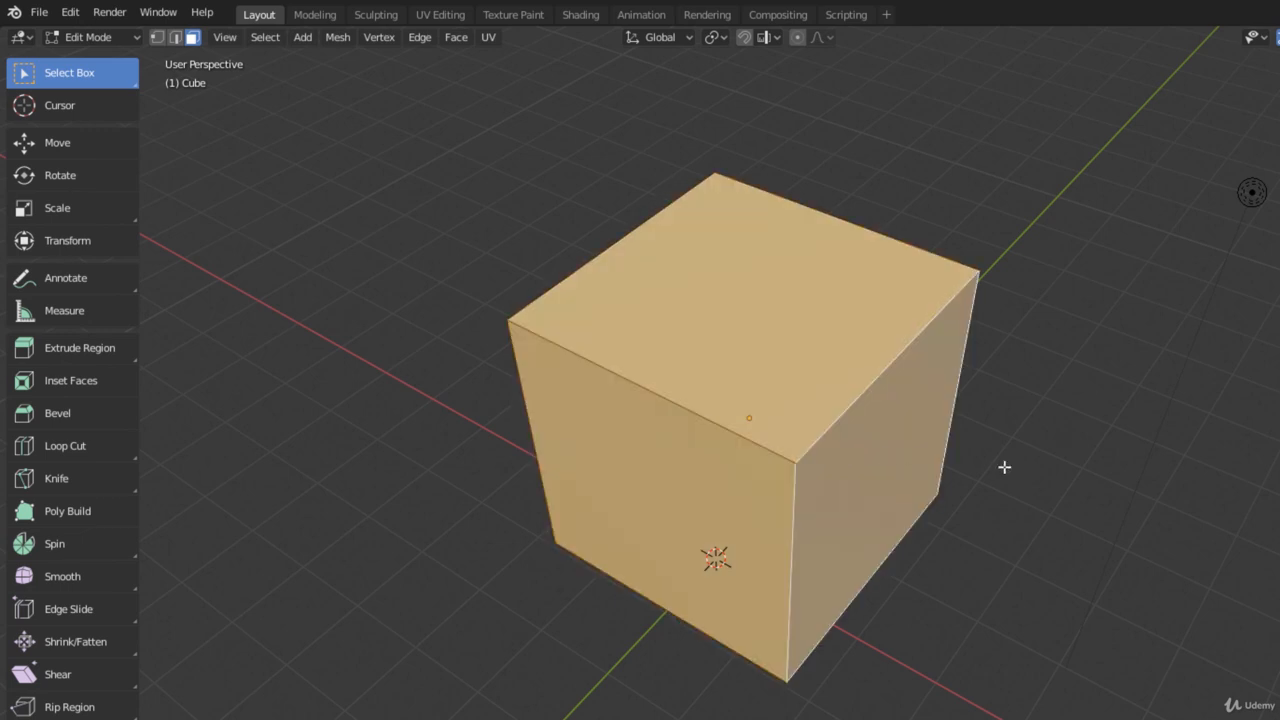
middle_drag(1004, 467, 814, 397)
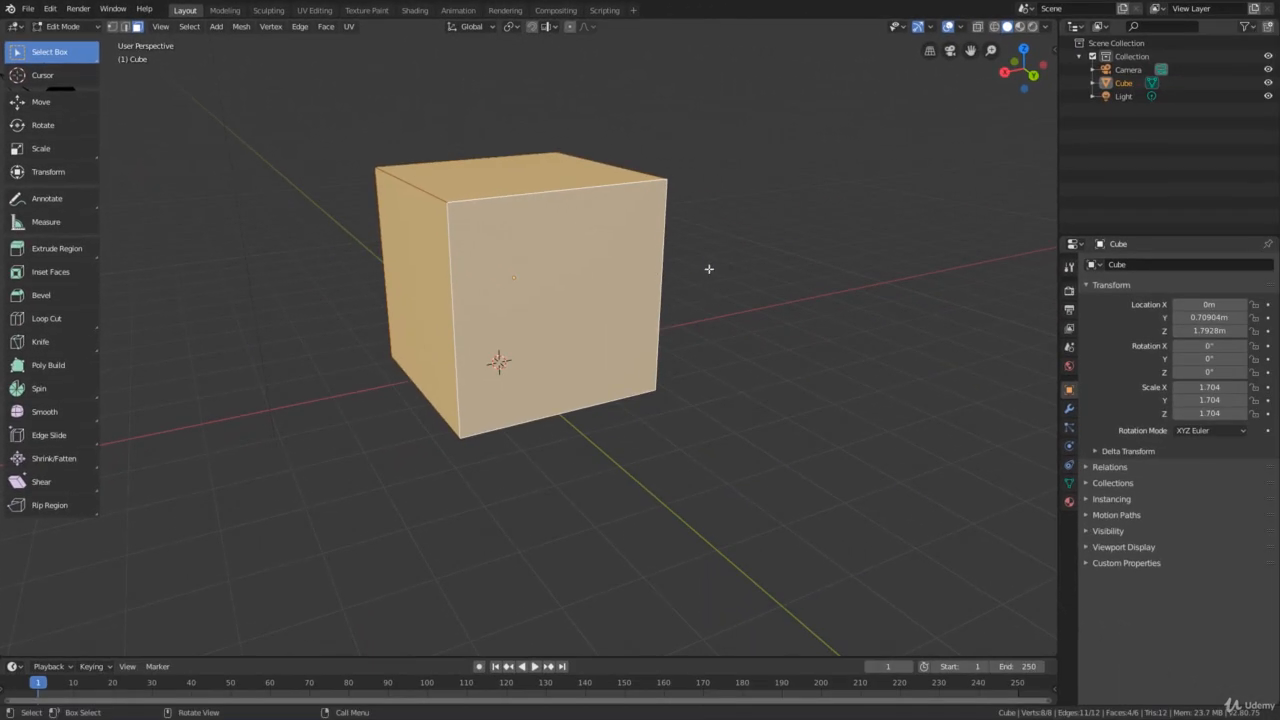
Clear the face selection and select only a single side face of the cube.
key(alt+a)
click(578, 240)
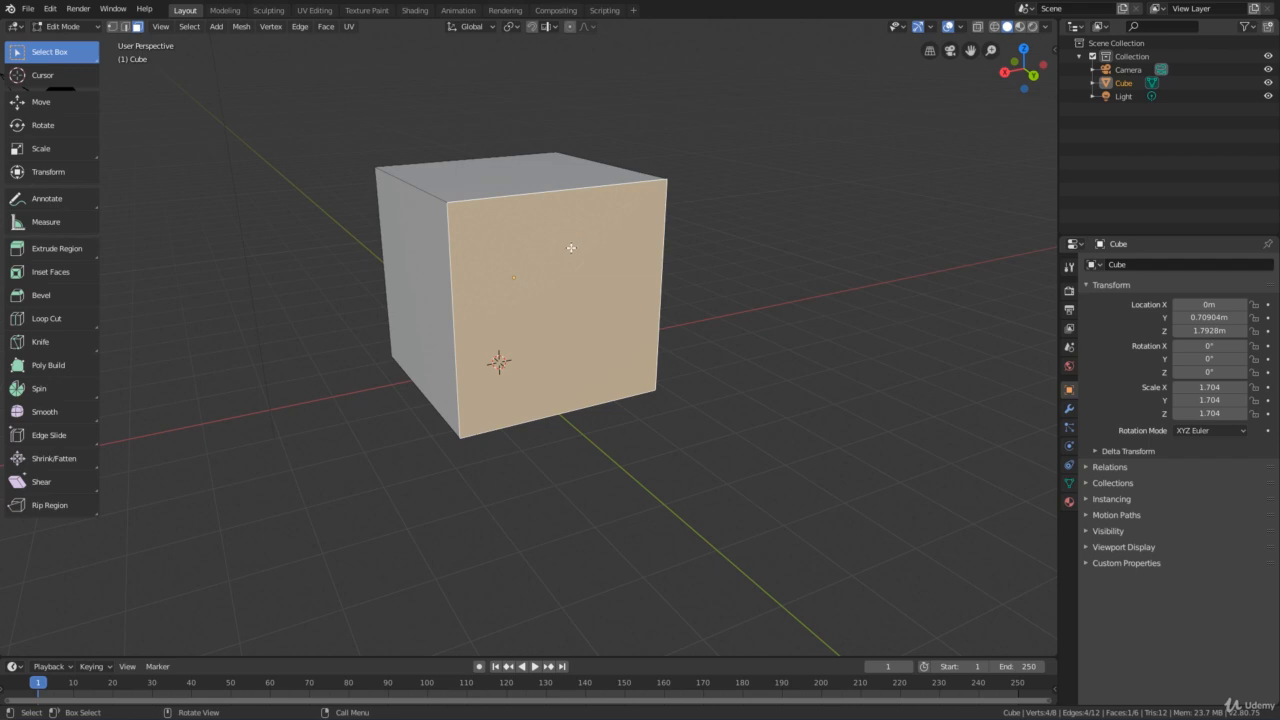
middle_drag(571, 248, 605, 272)
middle_drag(594, 274, 606, 275)
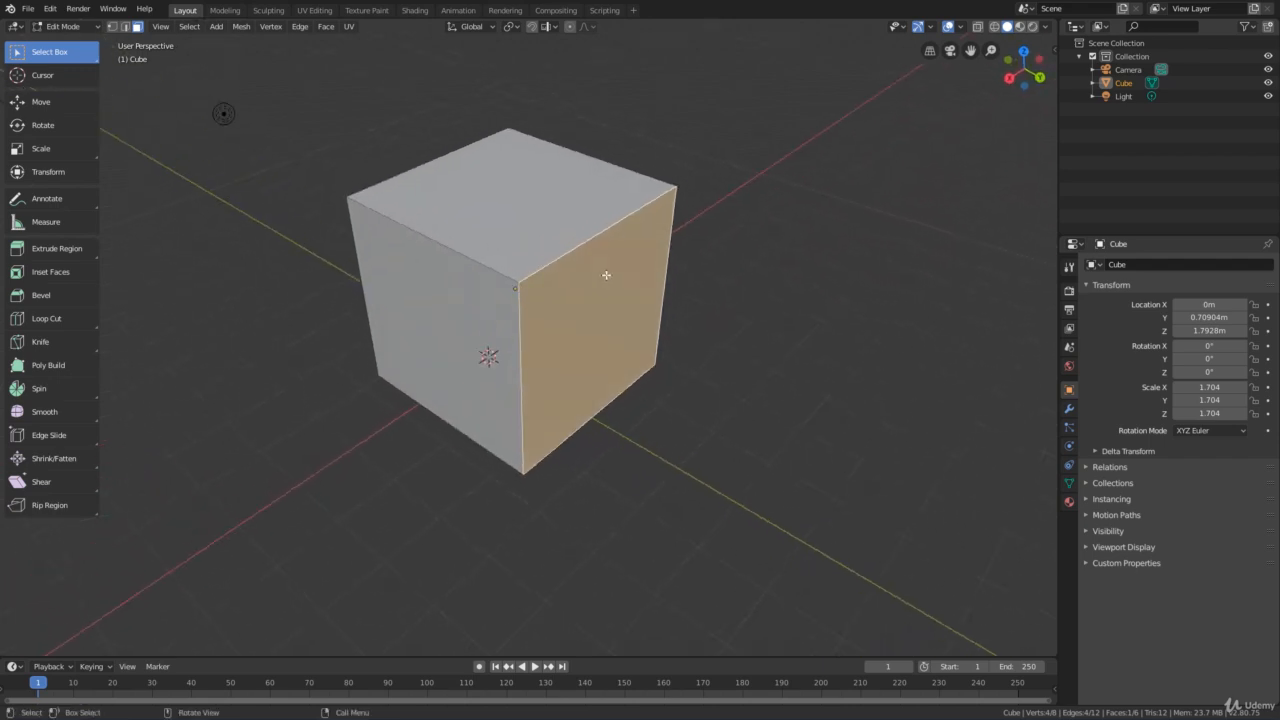
In vertex selection mode, box-select the cube's four top vertices and move them slightly down along Z and backward along X.
click(111, 29)
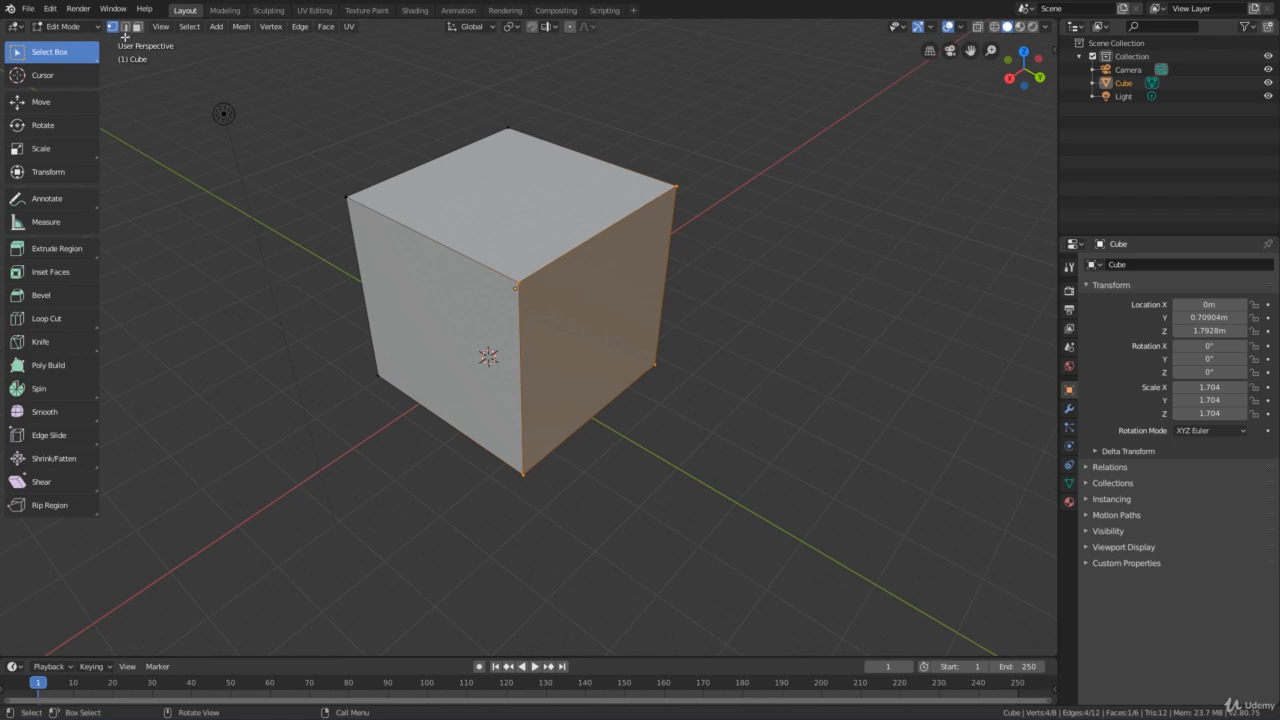
drag(274, 86, 705, 315)
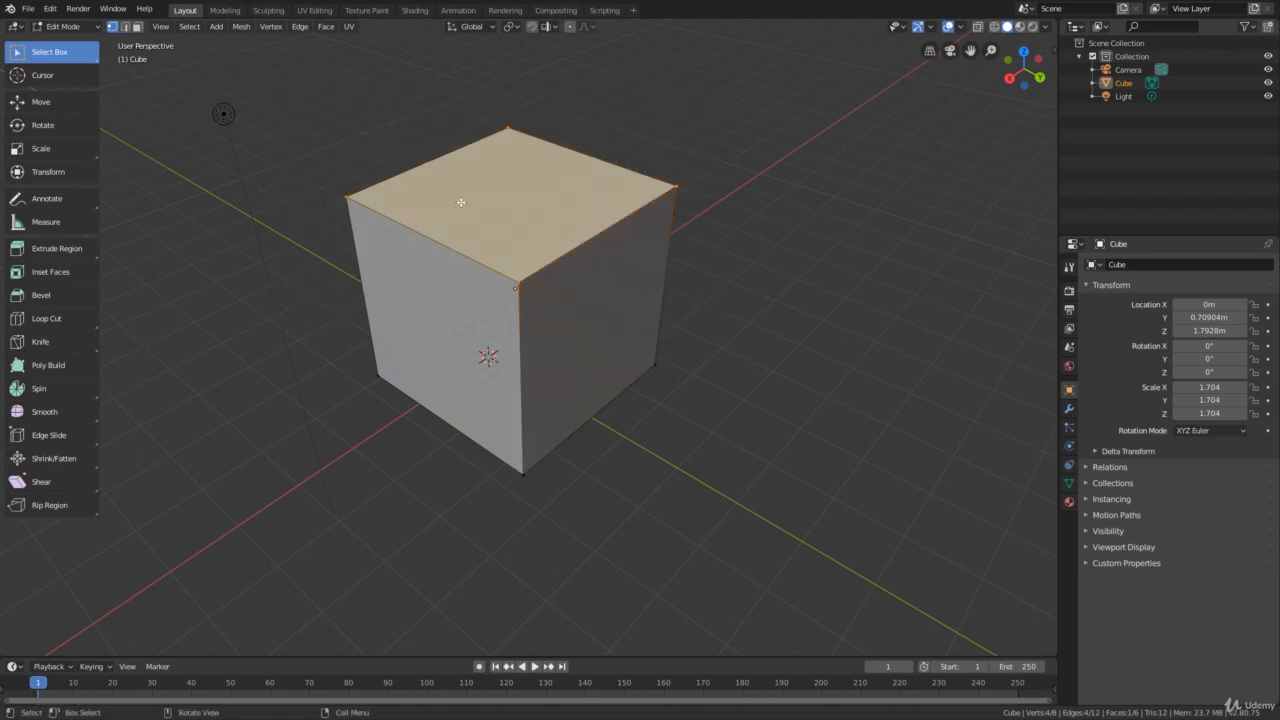
click(59, 103)
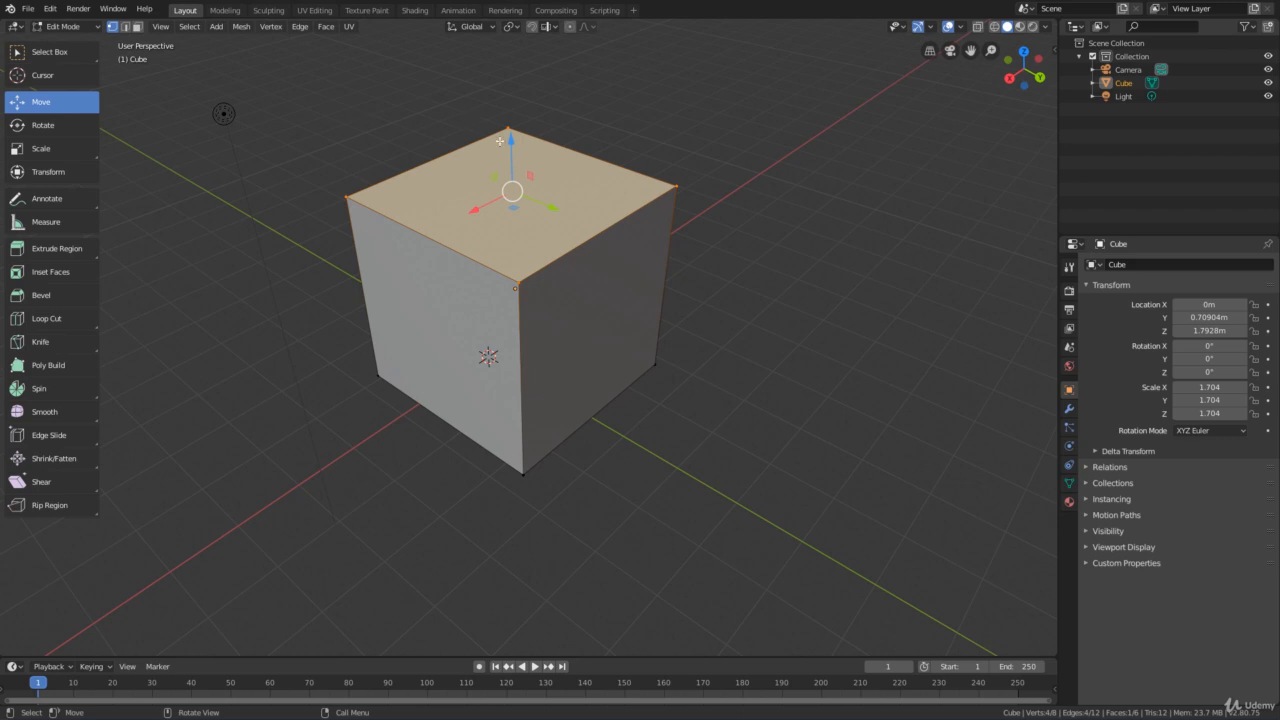
mouse_move(511, 148)
mouse_down()
mouse_move(511, 230)
mouse_move(511, 156)
mouse_up()
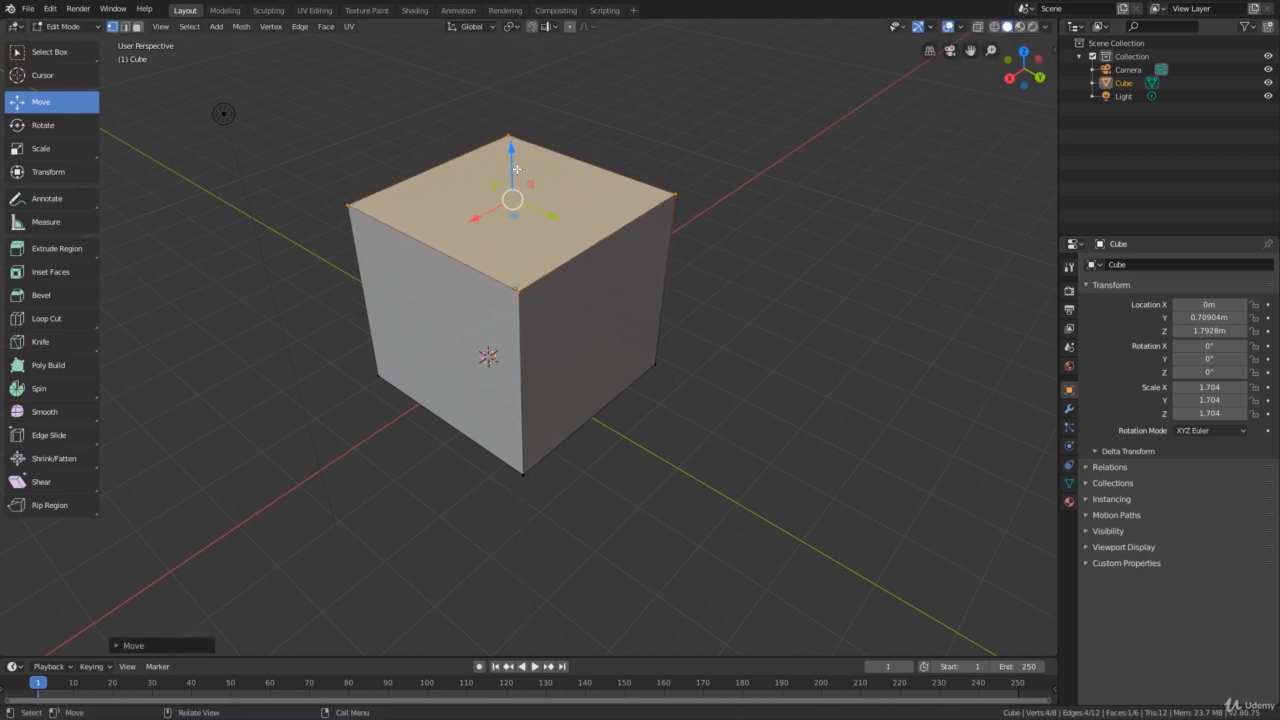
mouse_move(478, 219)
mouse_down()
mouse_move(510, 203)
mouse_move(500, 209)
mouse_up()
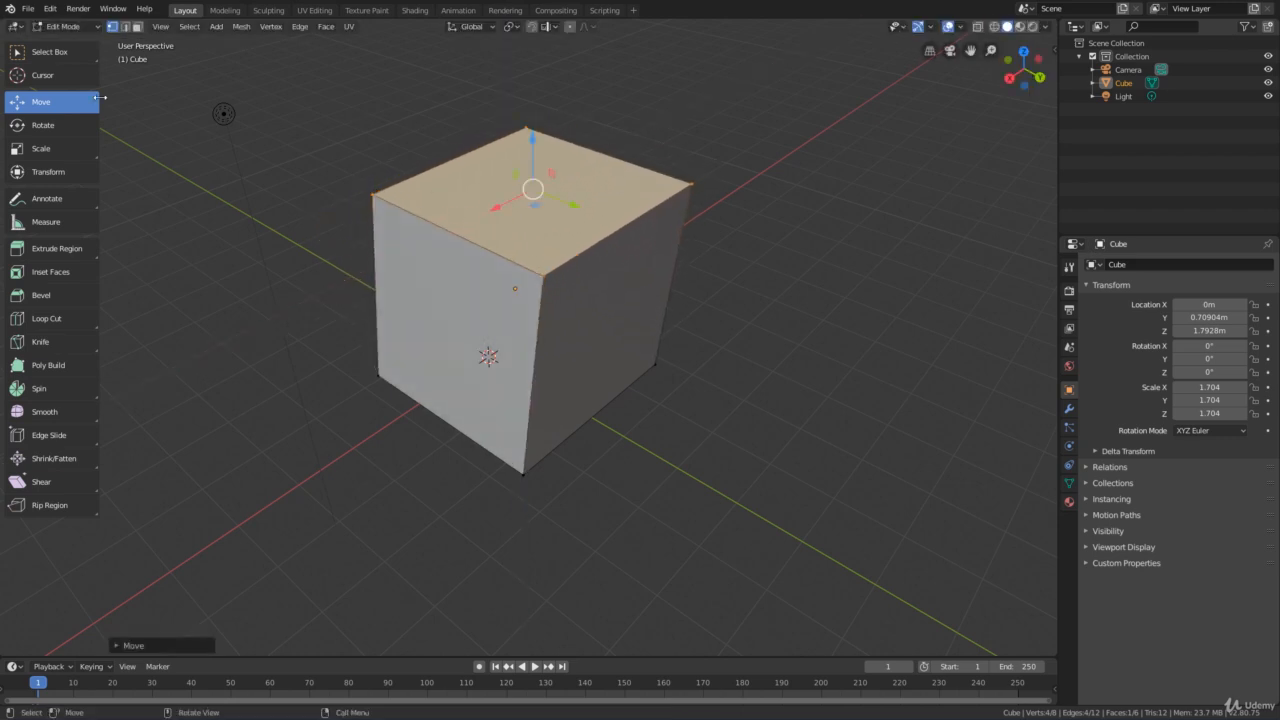
Rotate the selected top face about the Y axis and scale it into a narrow strip along Y.
click(46, 127)
mouse_move(512, 166)
mouse_down()
mouse_move(500, 184)
mouse_move(509, 129)
mouse_move(497, 180)
mouse_move(503, 168)
mouse_up()
click(70, 148)
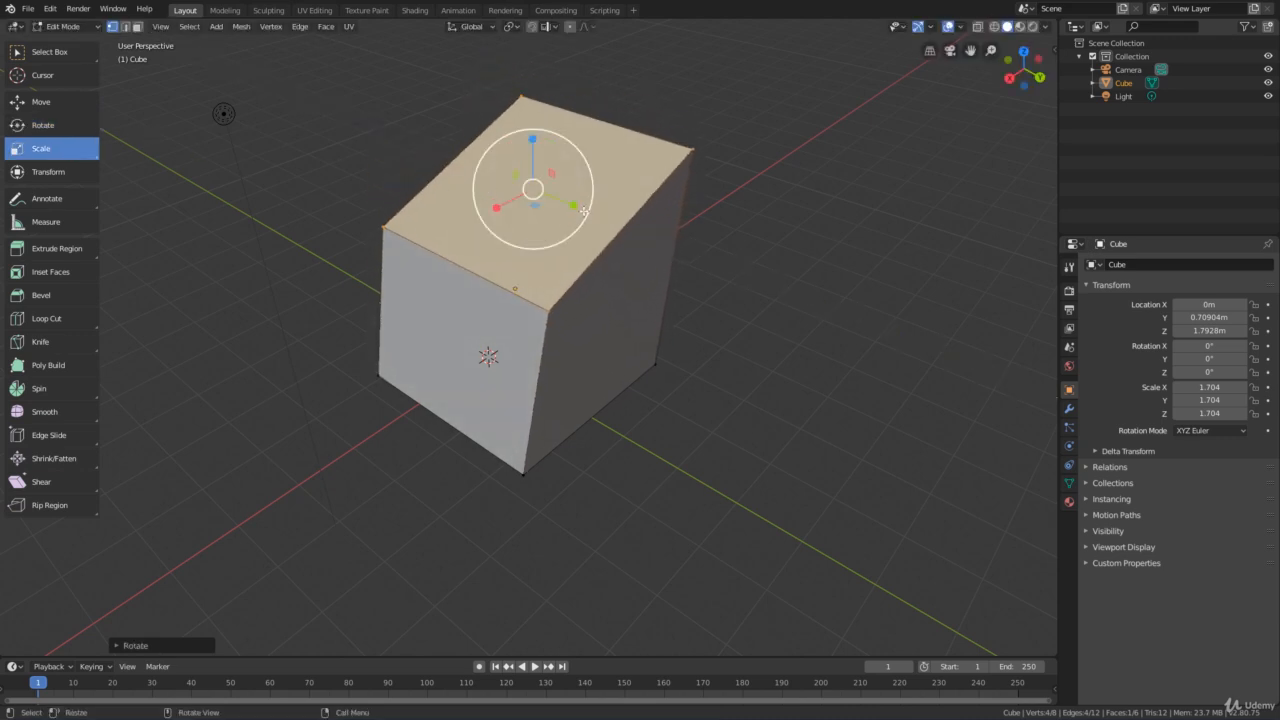
mouse_move(580, 206)
mouse_down()
mouse_move(543, 191)
mouse_move(554, 194)
mouse_move(500, 206)
mouse_move(563, 200)
mouse_up()
Clear the selection with the Select Box tool active and box-select the narrow top face's vertices again.
middle_drag(380, 190, 226, 183)
click(88, 58)
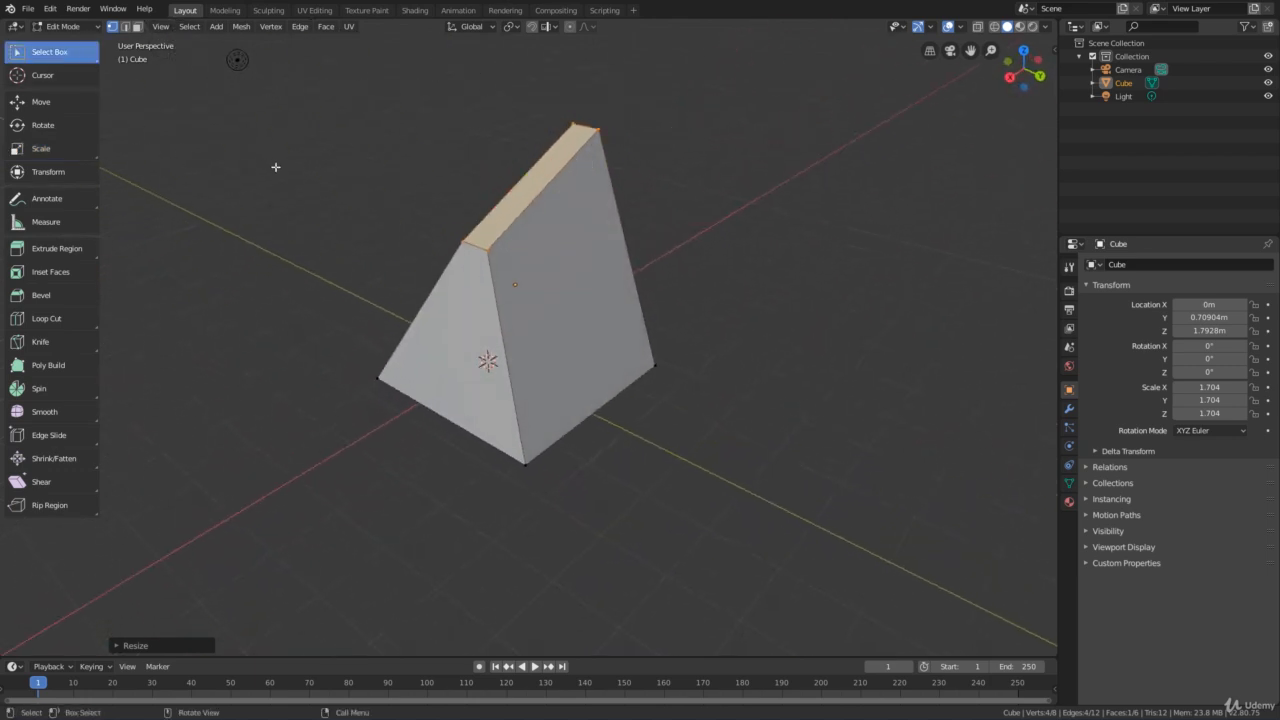
click(399, 203)
middle_drag(399, 203, 553, 247)
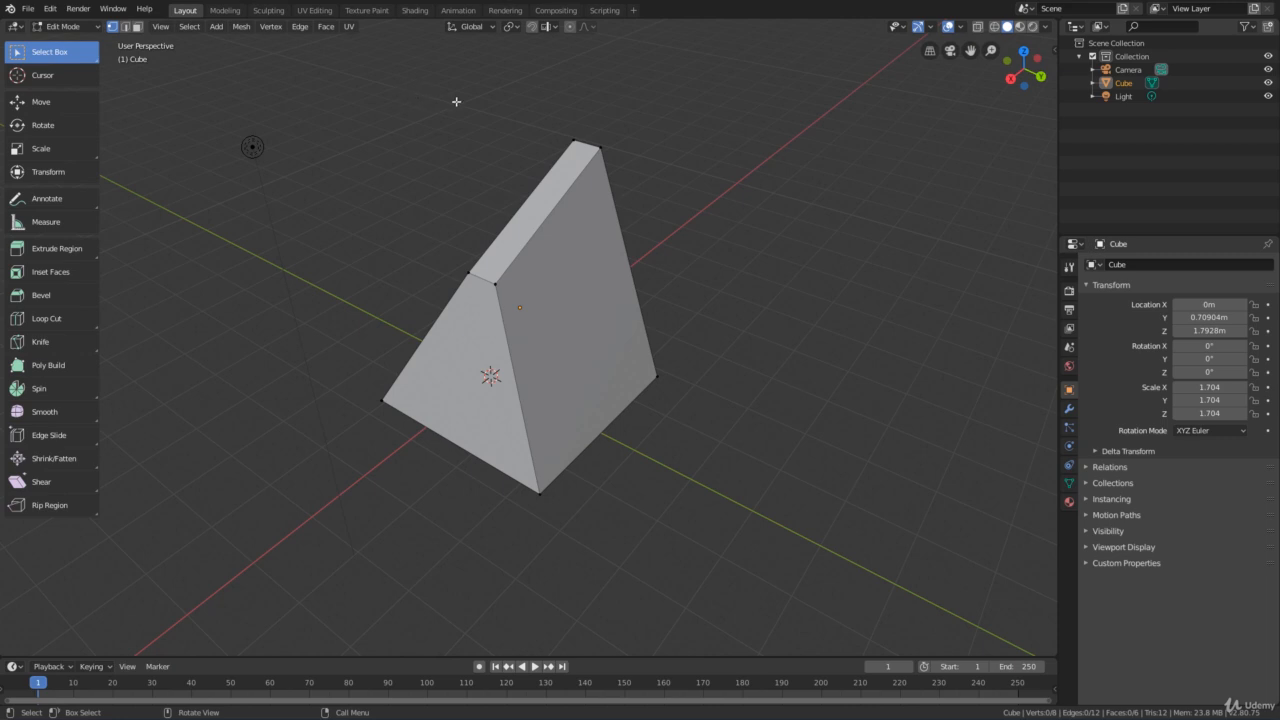
drag(456, 101, 712, 322)
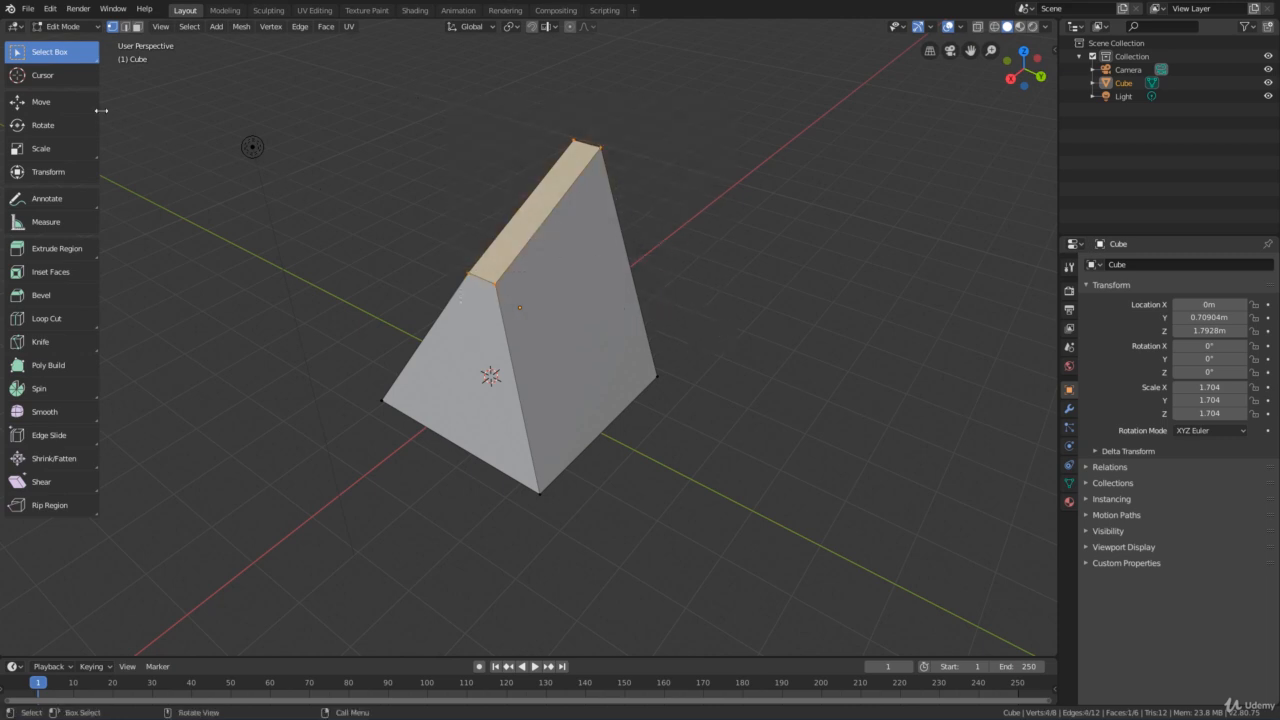
Display the Move, Rotate and Scale gizmos on the selected top face one after another and return to Select Box.
click(72, 103)
click(65, 127)
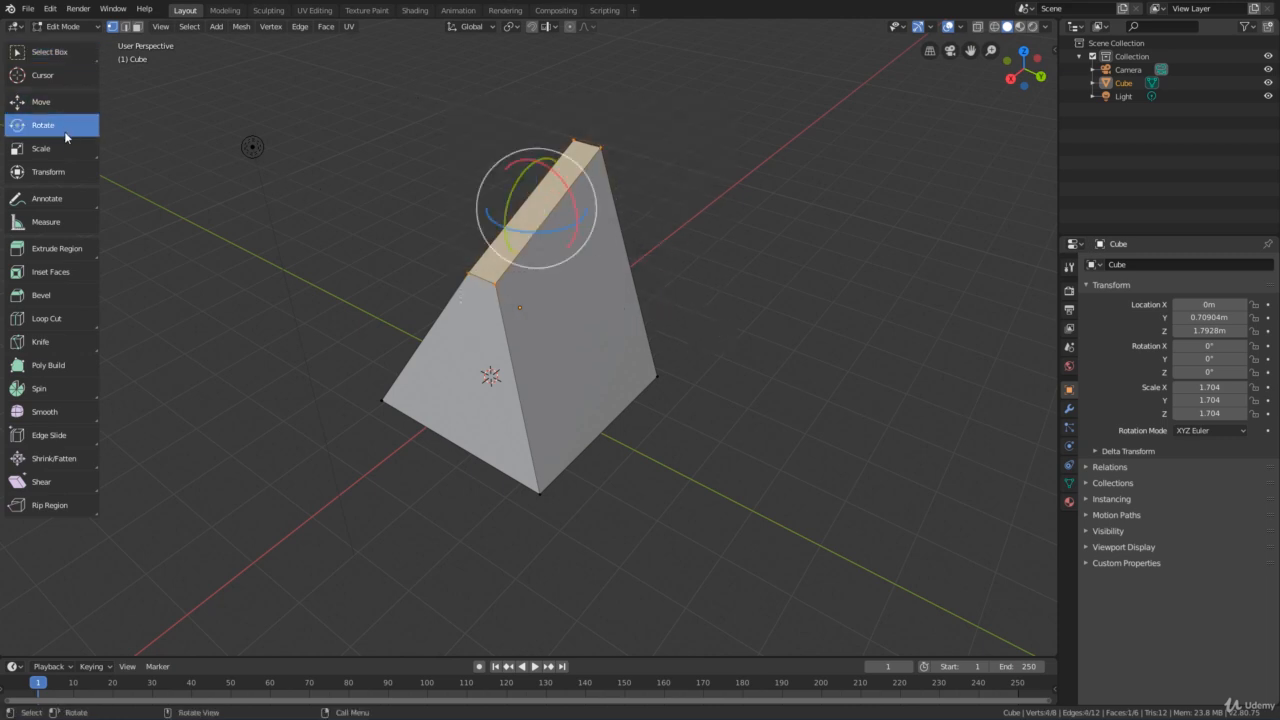
click(64, 150)
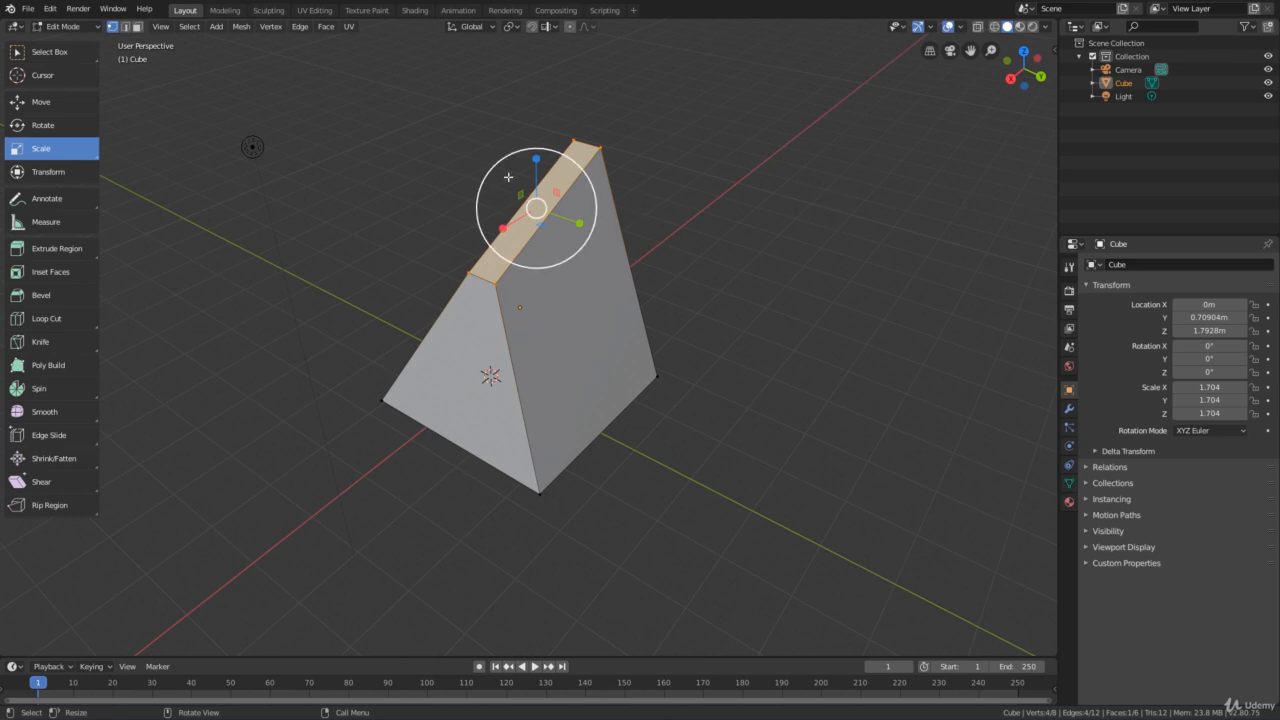
click(40, 52)
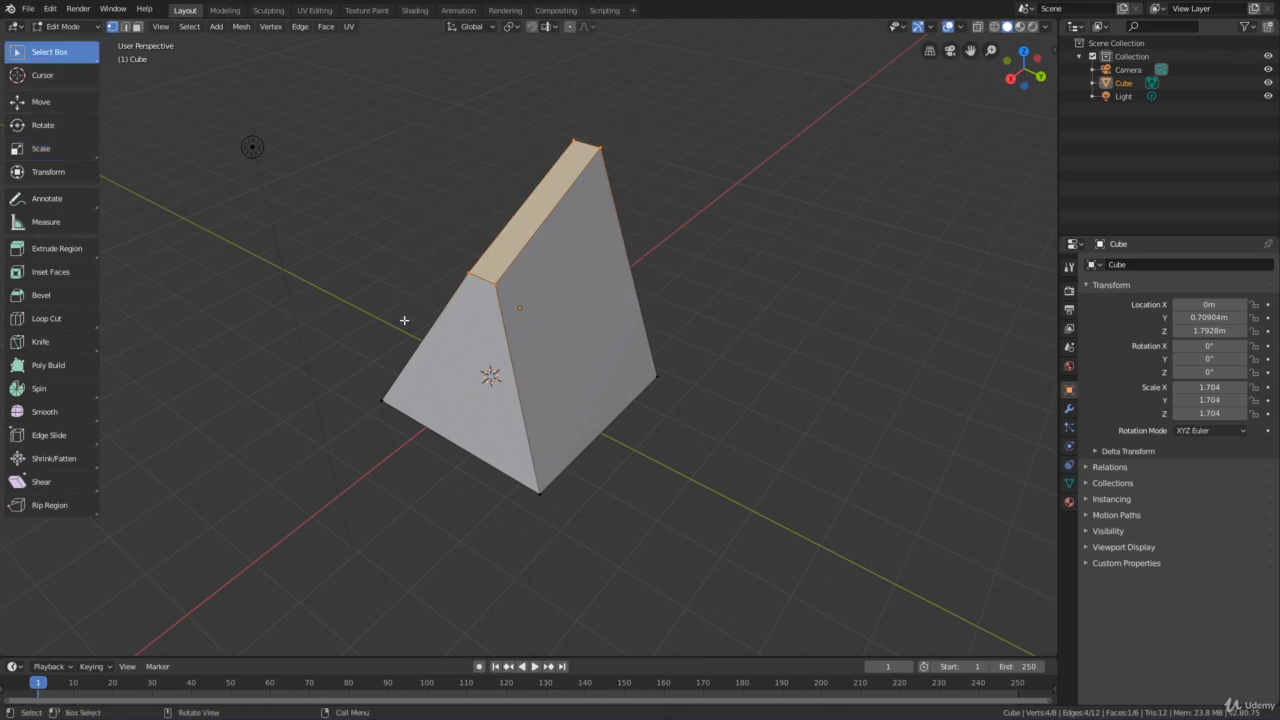
Box-select the vertices across the whole reshaped cube.
drag(724, 101, 329, 533)
scroll(518, 417, down, 4)
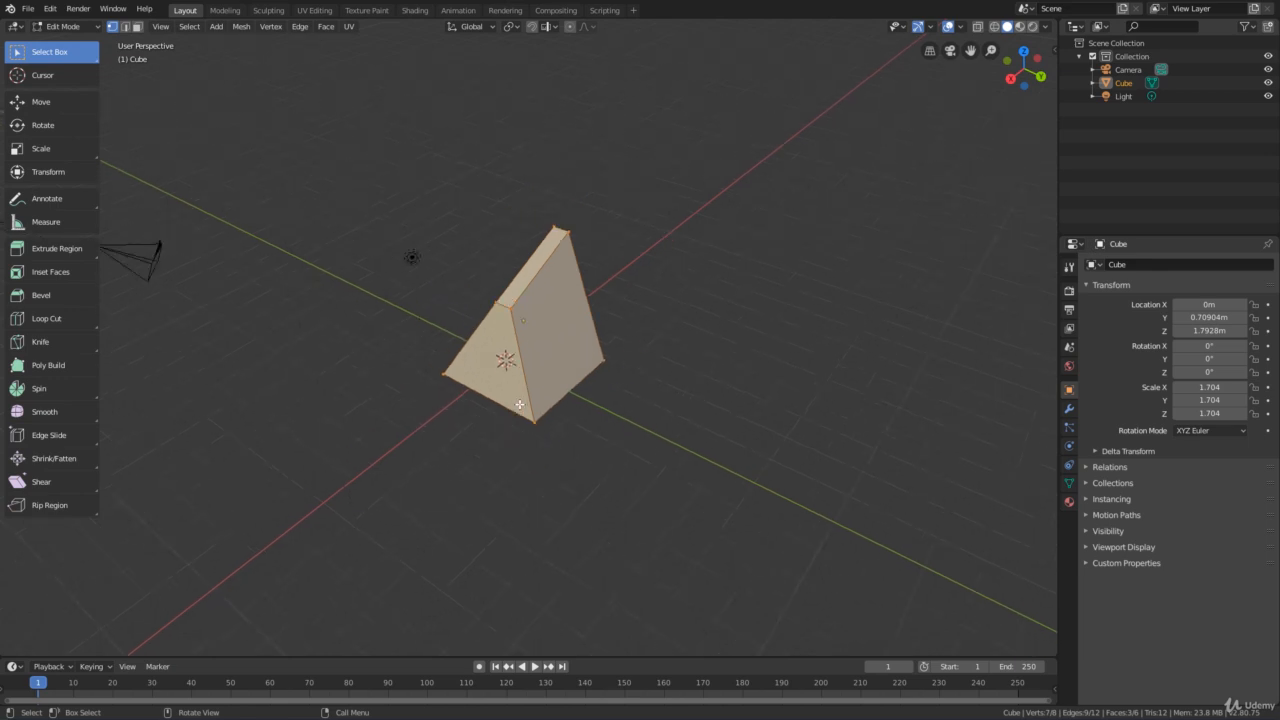
middle_drag(518, 400, 740, 355)
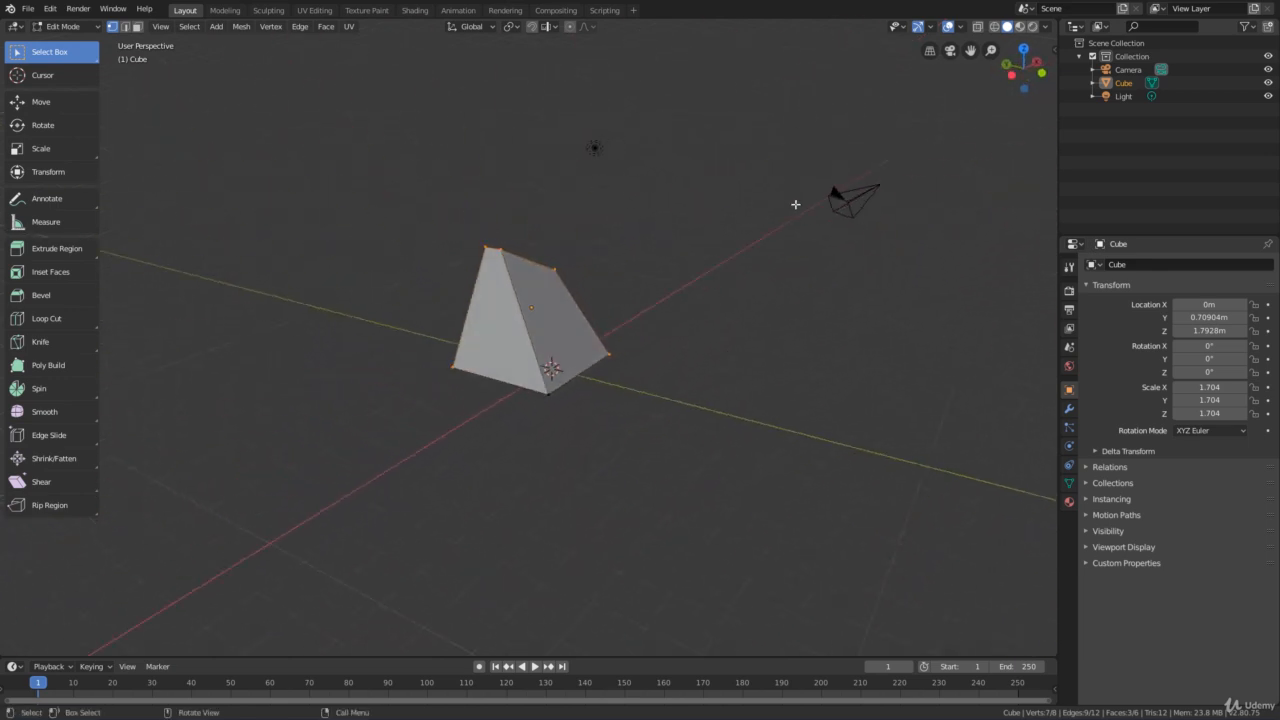
Try to box-select the camera and light while in Edit Mode, and box-select the cube's vertices for comparison.
drag(774, 160, 904, 267)
drag(787, 137, 906, 260)
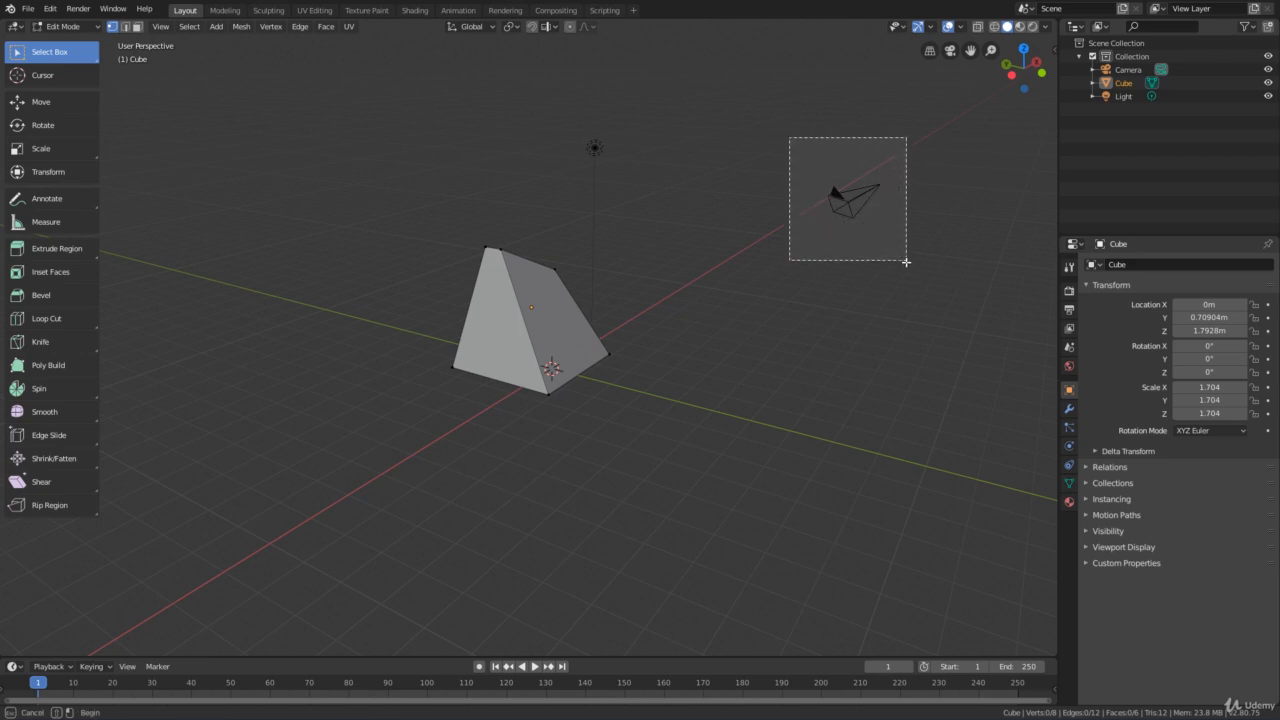
drag(803, 146, 903, 263)
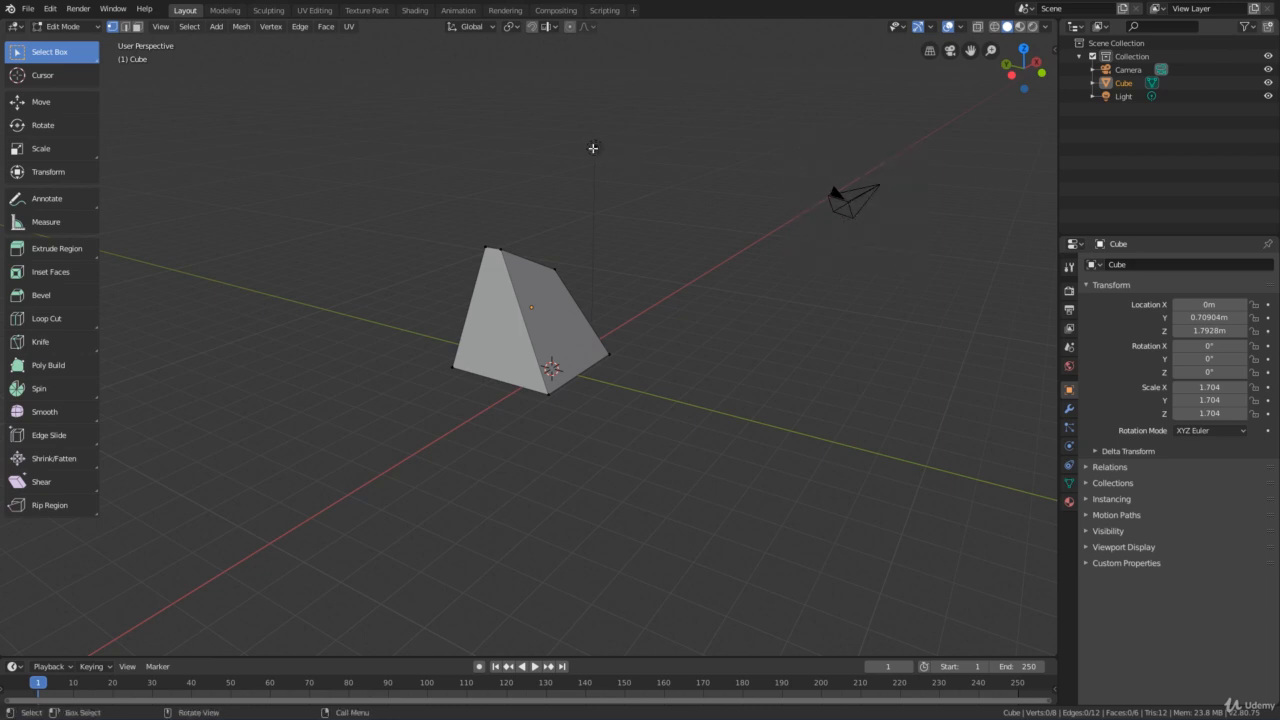
drag(543, 120, 642, 206)
drag(480, 88, 880, 223)
drag(528, 105, 916, 268)
drag(416, 124, 600, 378)
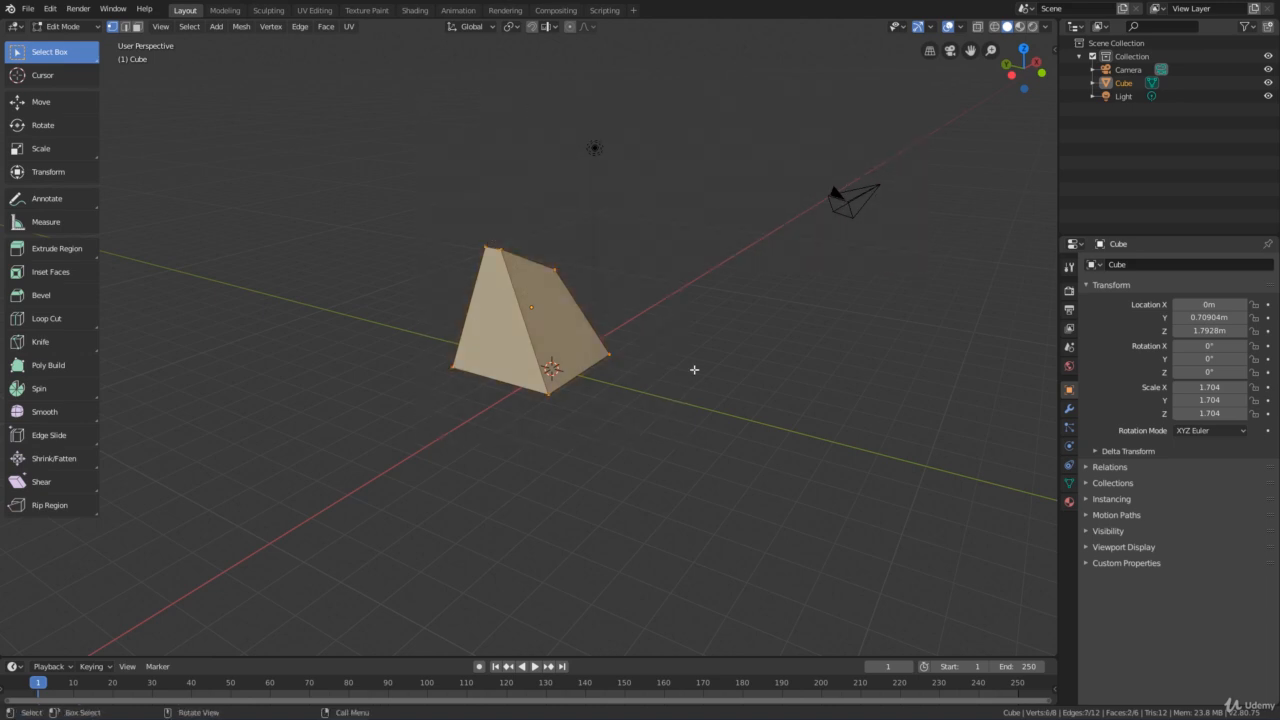
middle_drag(694, 366, 378, 382)
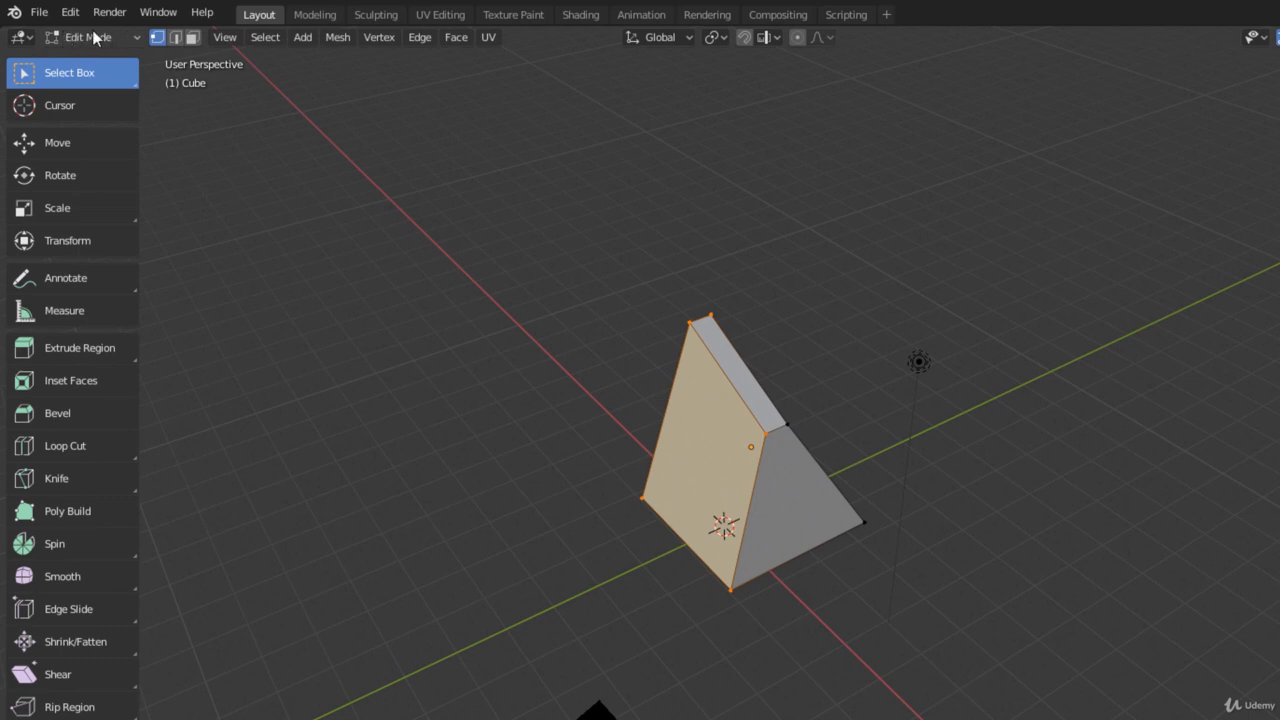
Switch to Object Mode and select the light, camera and cube individually as whole objects.
click(90, 37)
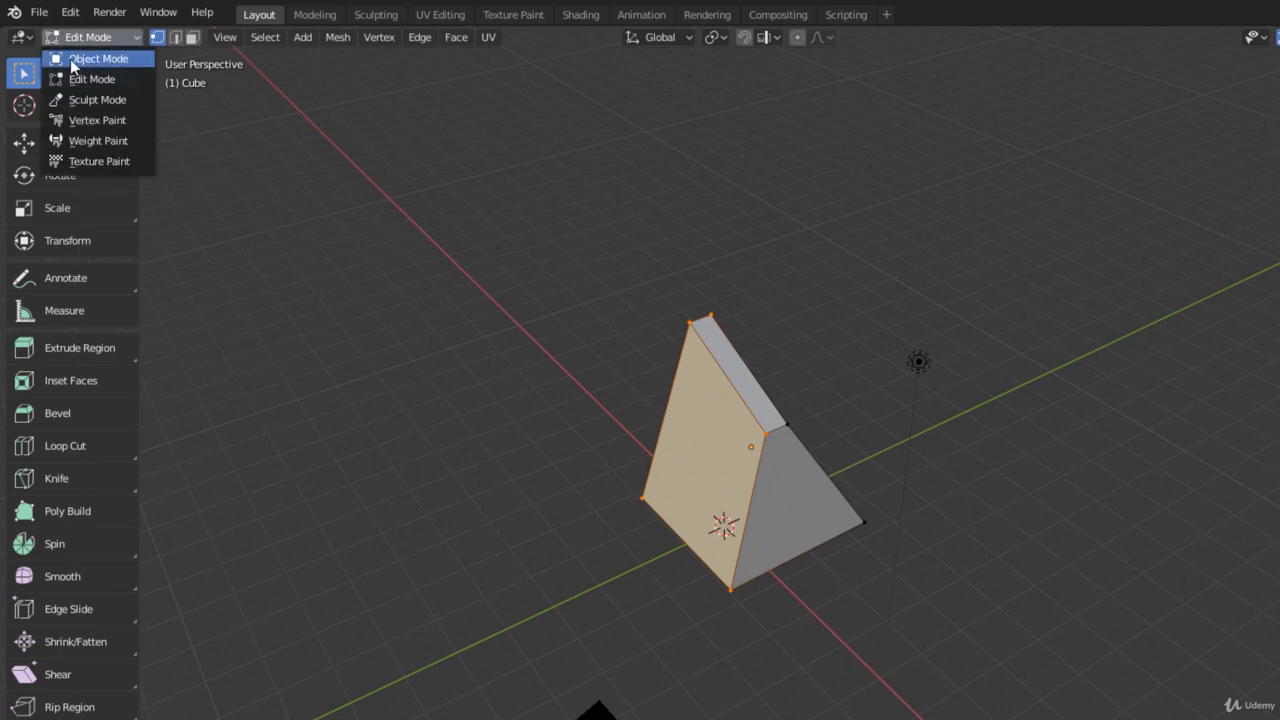
click(122, 60)
middle_drag(647, 361, 612, 300)
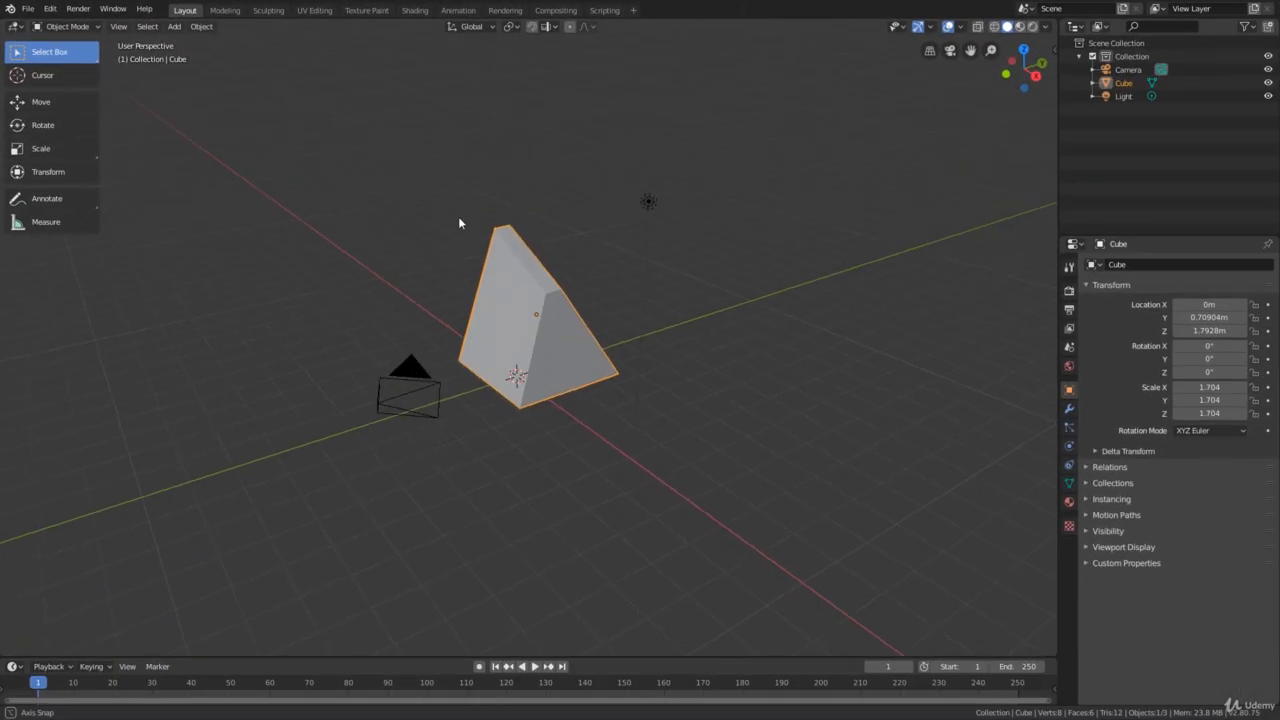
click(626, 219)
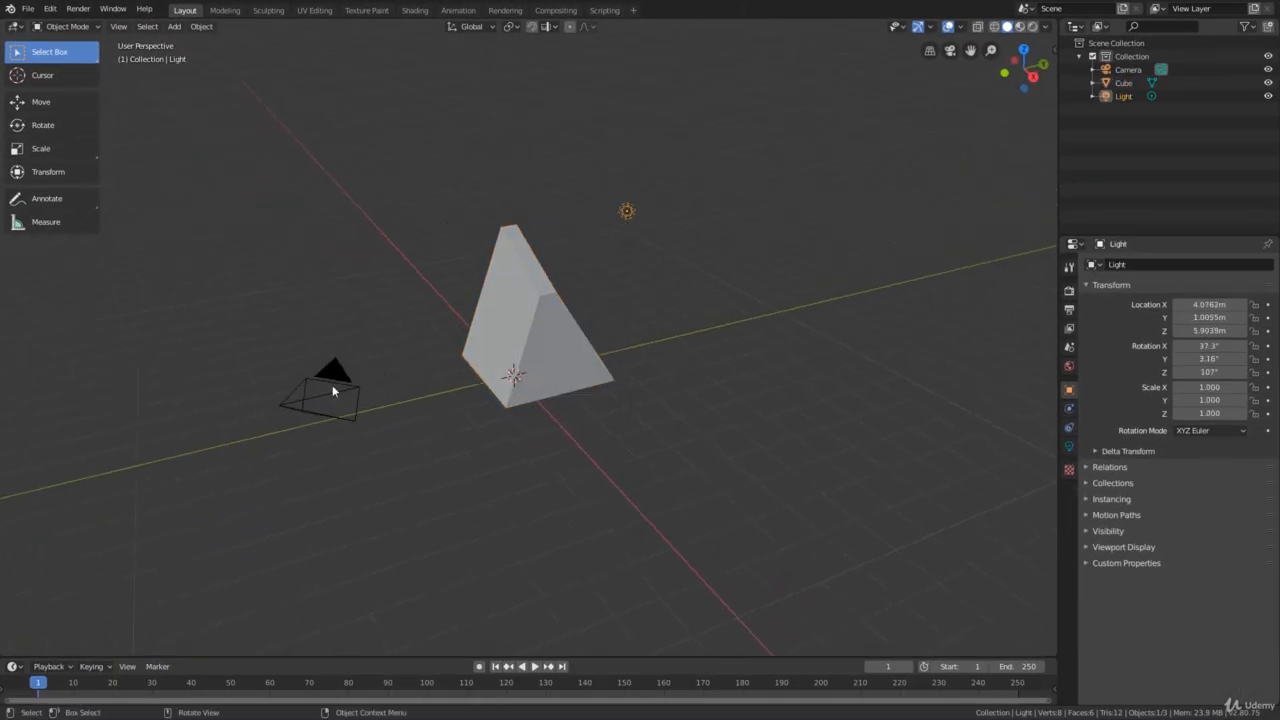
click(332, 386)
click(538, 306)
middle_drag(298, 341, 374, 168)
click(439, 130)
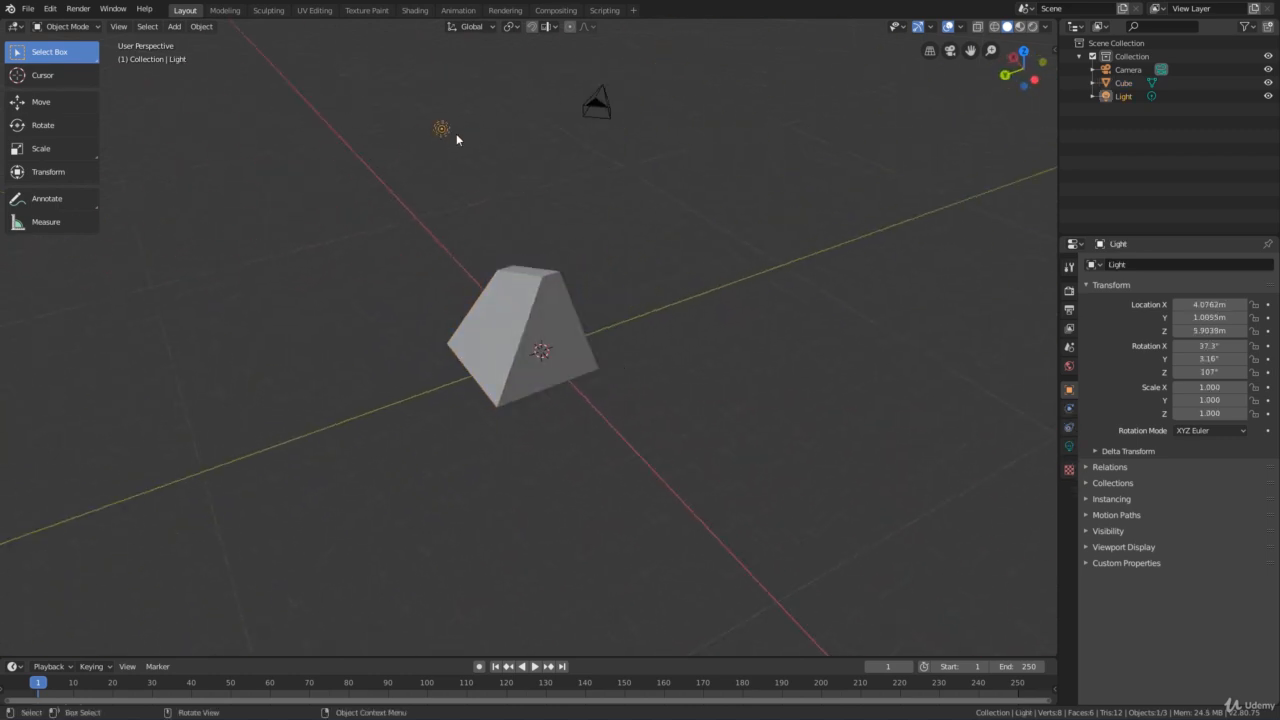
click(590, 110)
middle_drag(609, 203, 490, 230)
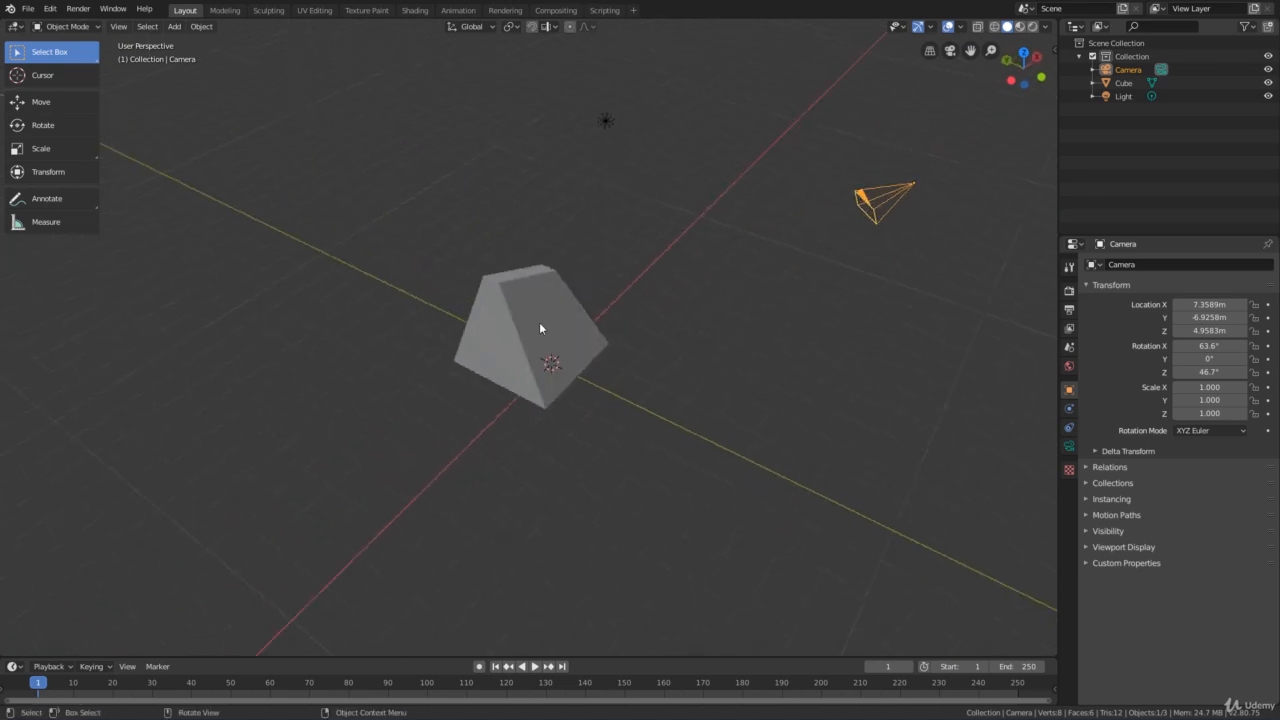
Select the reshaped cube and delete it from the scene.
click(539, 322)
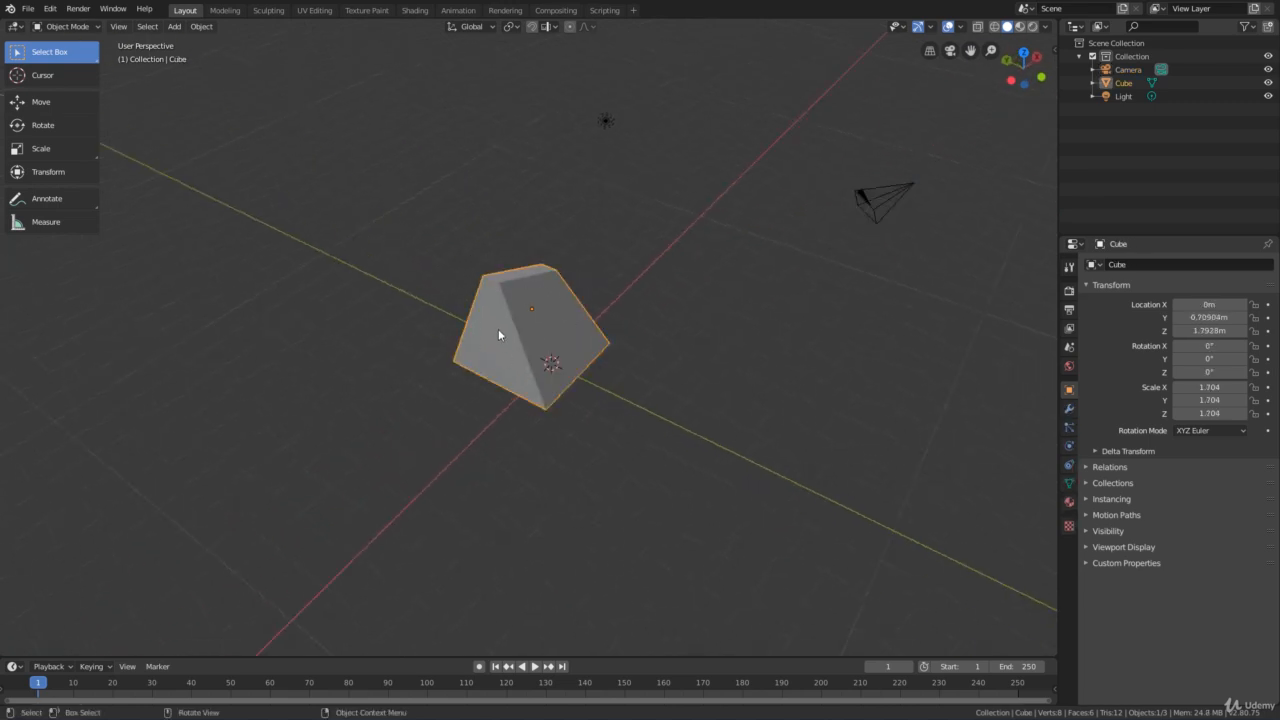
key(Delete)
middle_drag(534, 335, 468, 434)
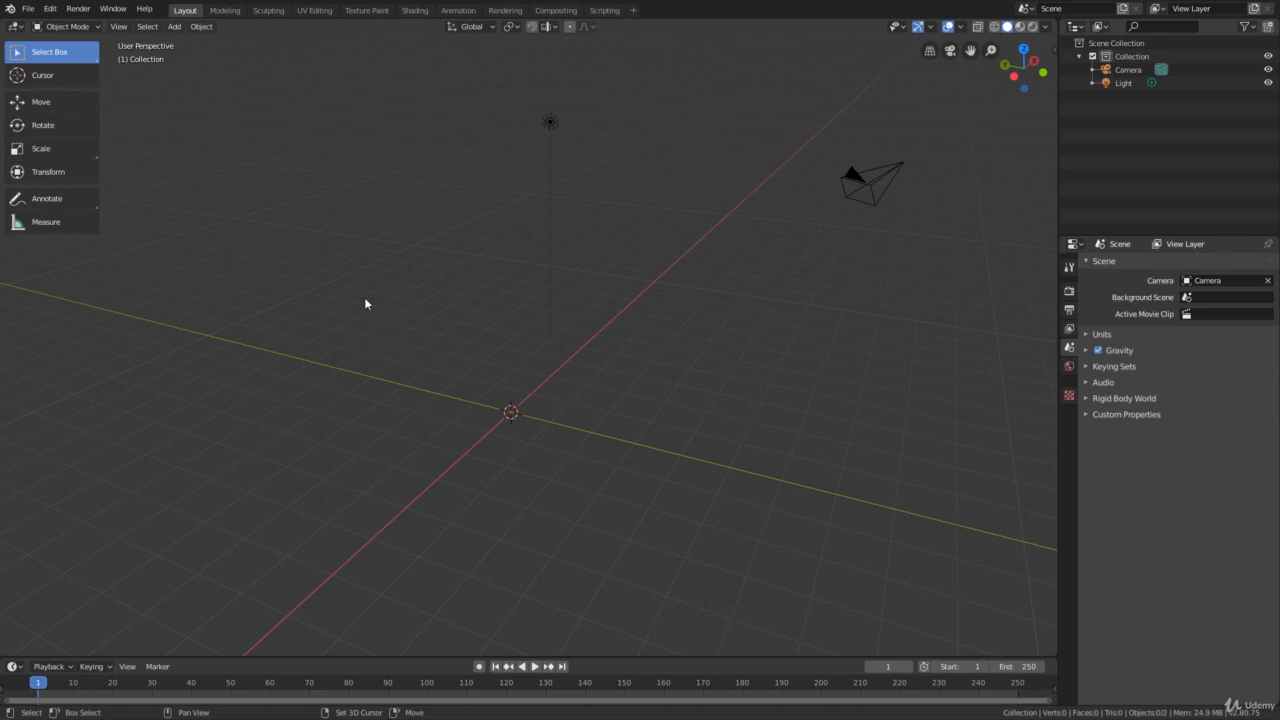
Add a UV Sphere mesh to the scene.
key(shift+a)
mouse_move(364, 297)
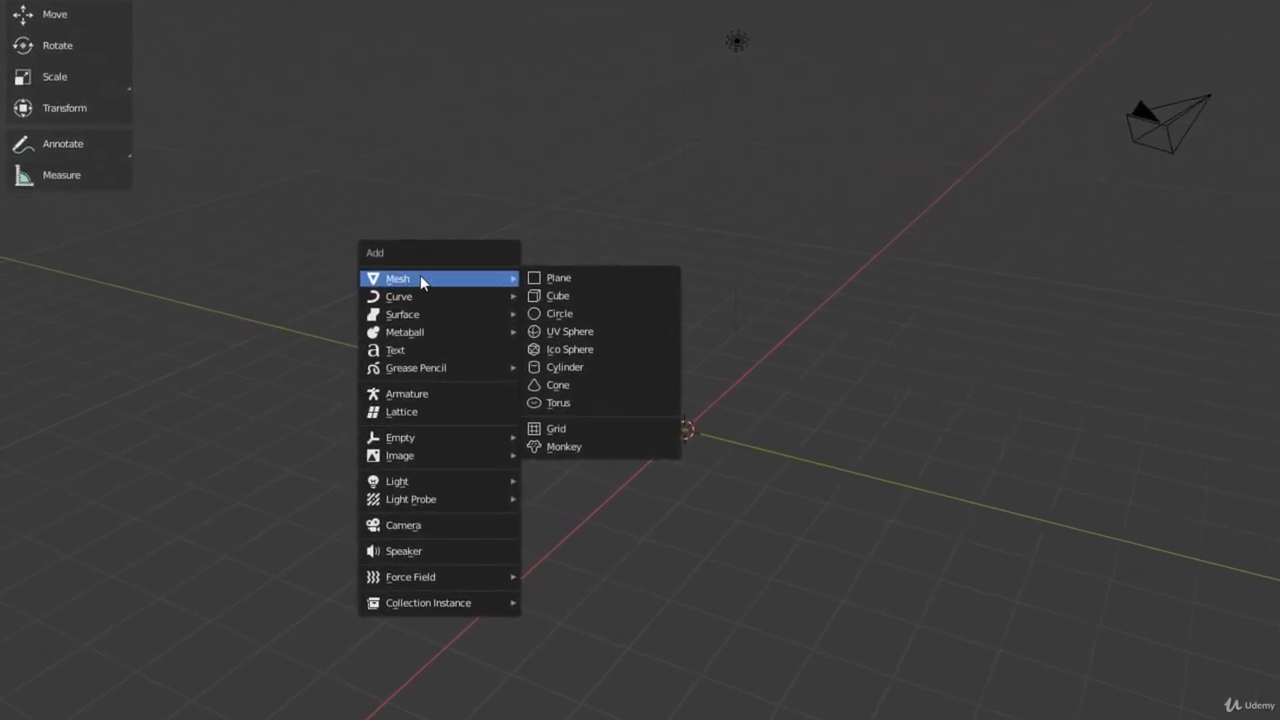
click(592, 333)
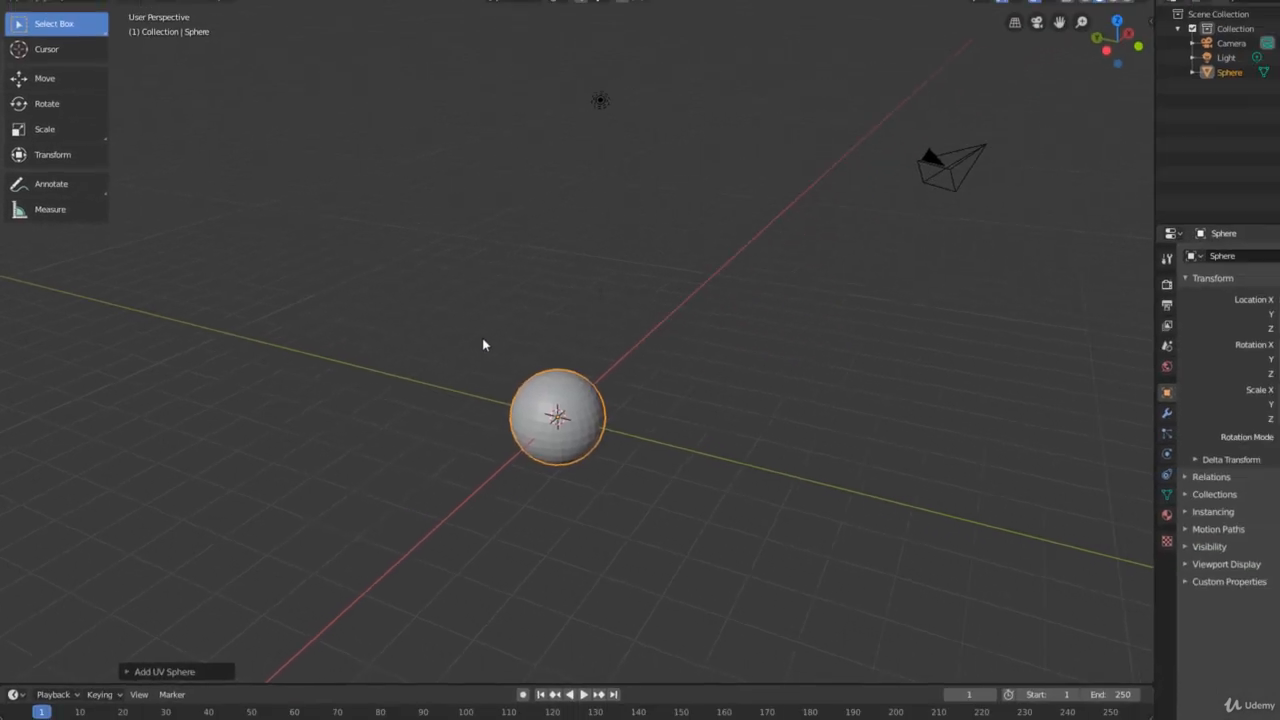
scroll(525, 460, up, 3)
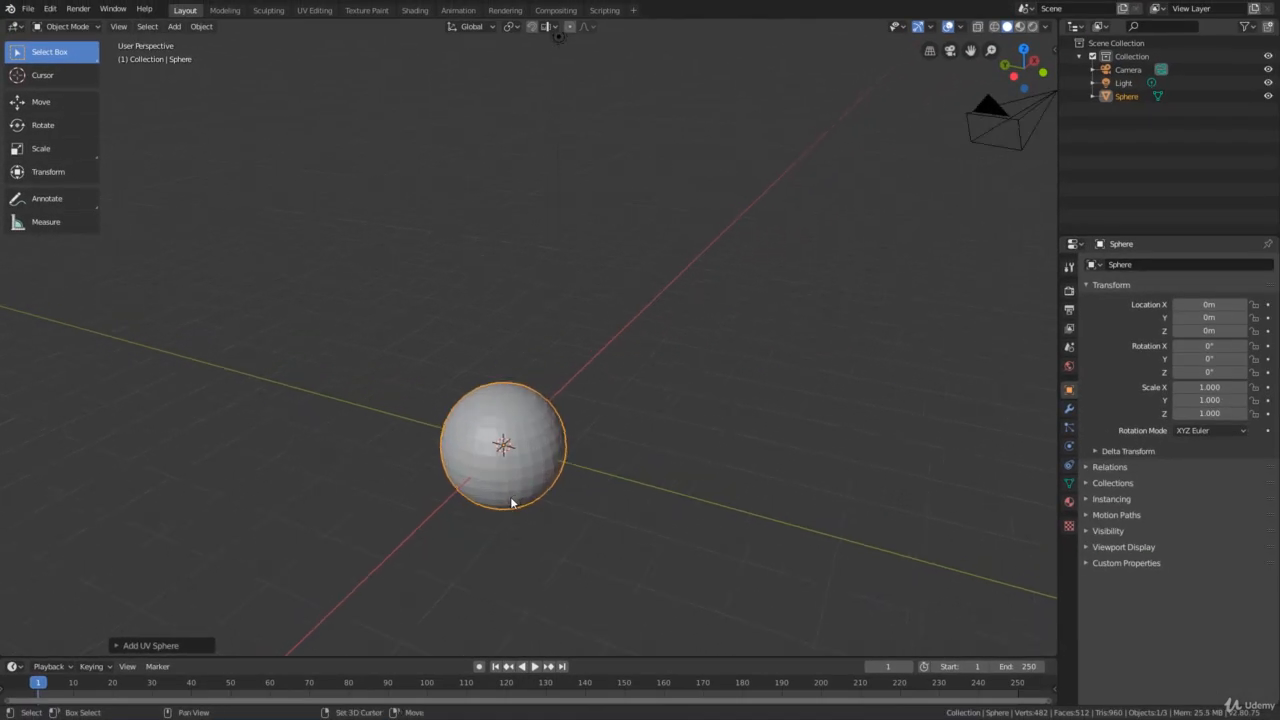
Enter Edit Mode on the UV sphere and deselect all of its vertices.
shift+middle_drag(511, 499, 544, 419)
scroll(541, 460, up, 2)
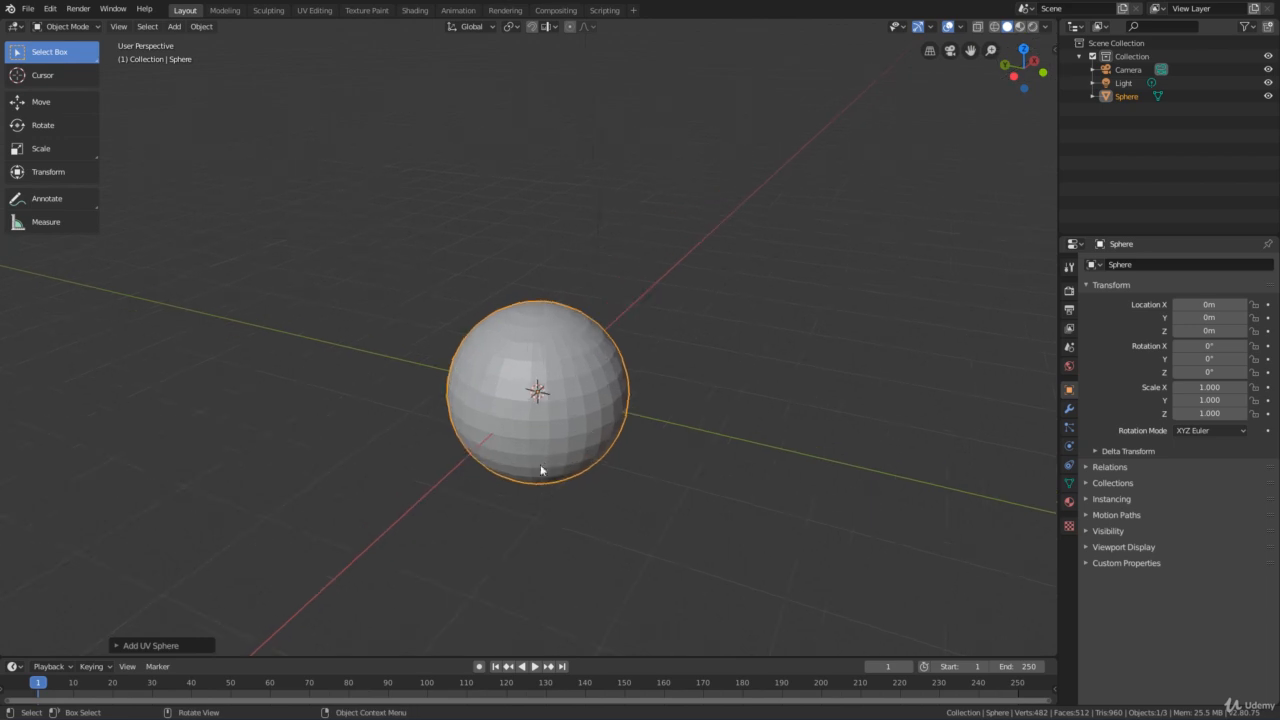
shift+middle_drag(542, 476, 546, 449)
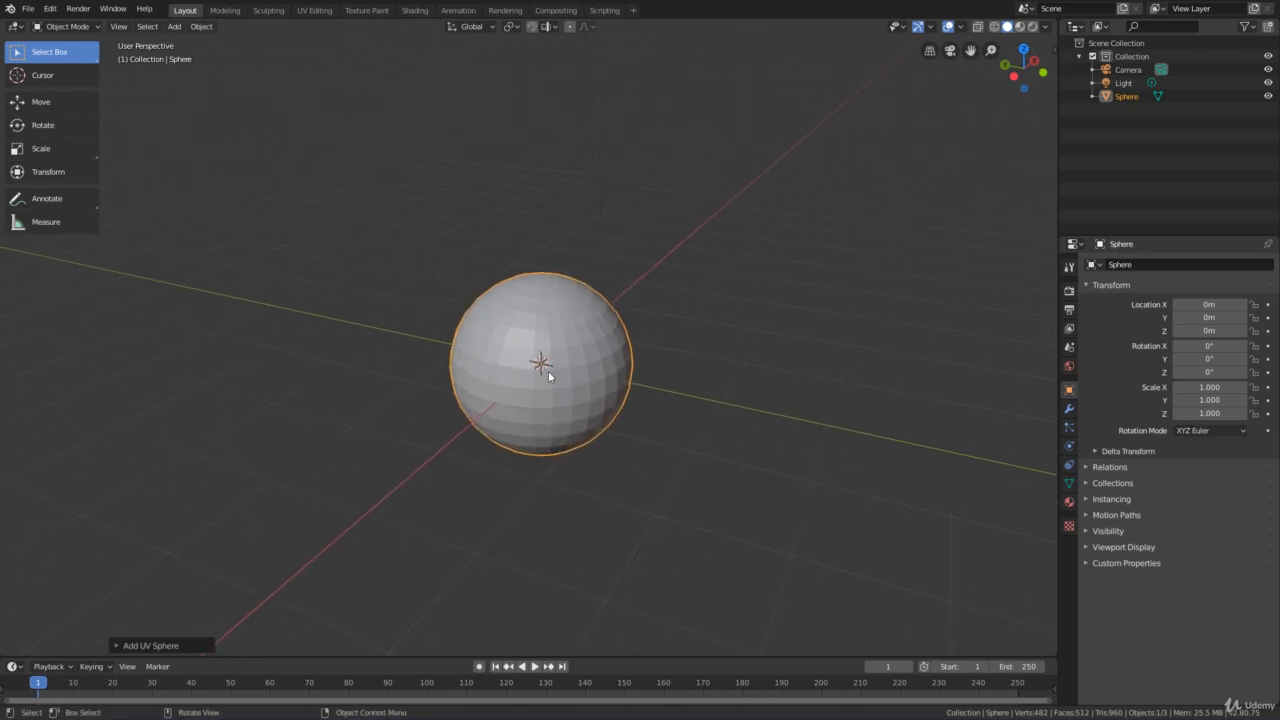
middle_drag(551, 365, 507, 362)
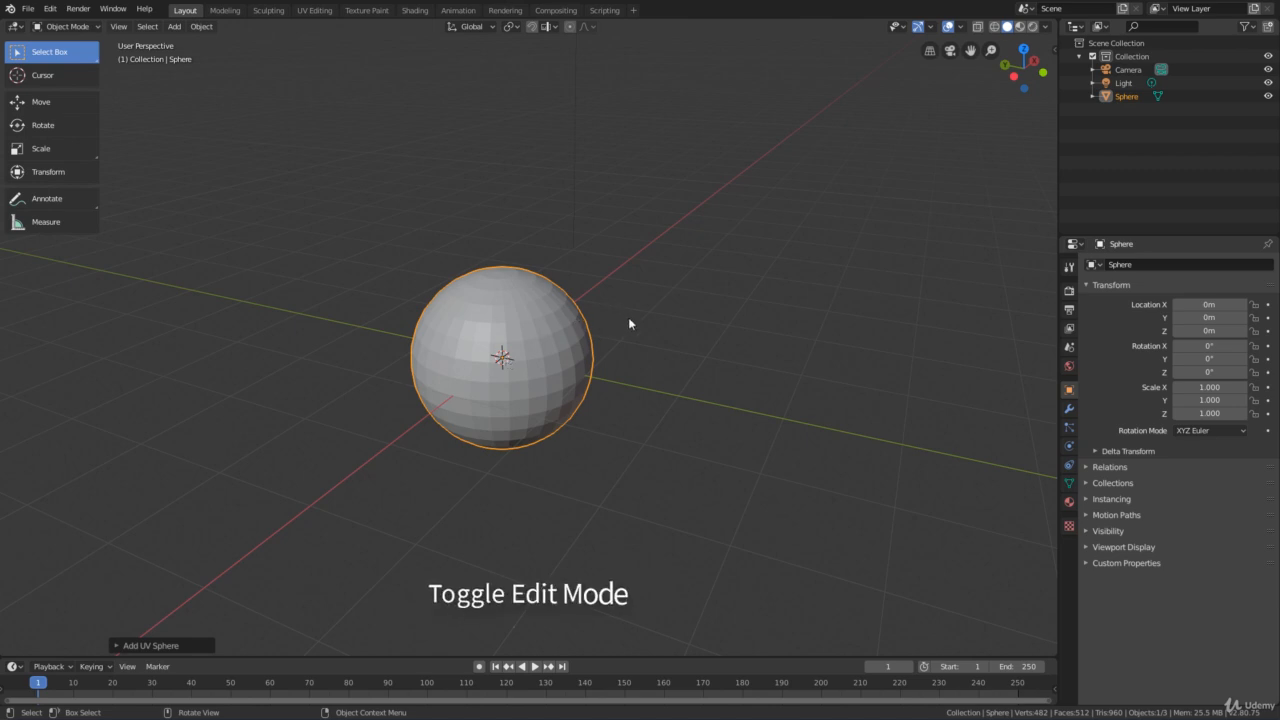
key(Tab)
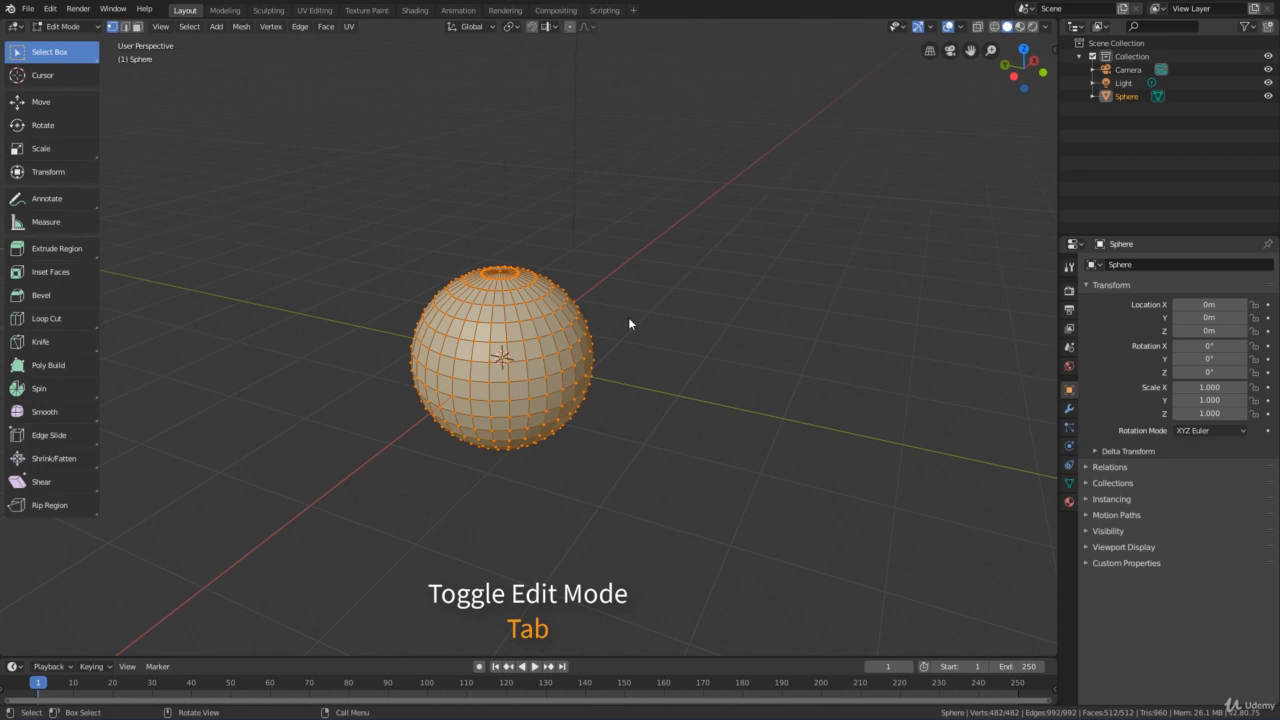
scroll(590, 376, up, 3)
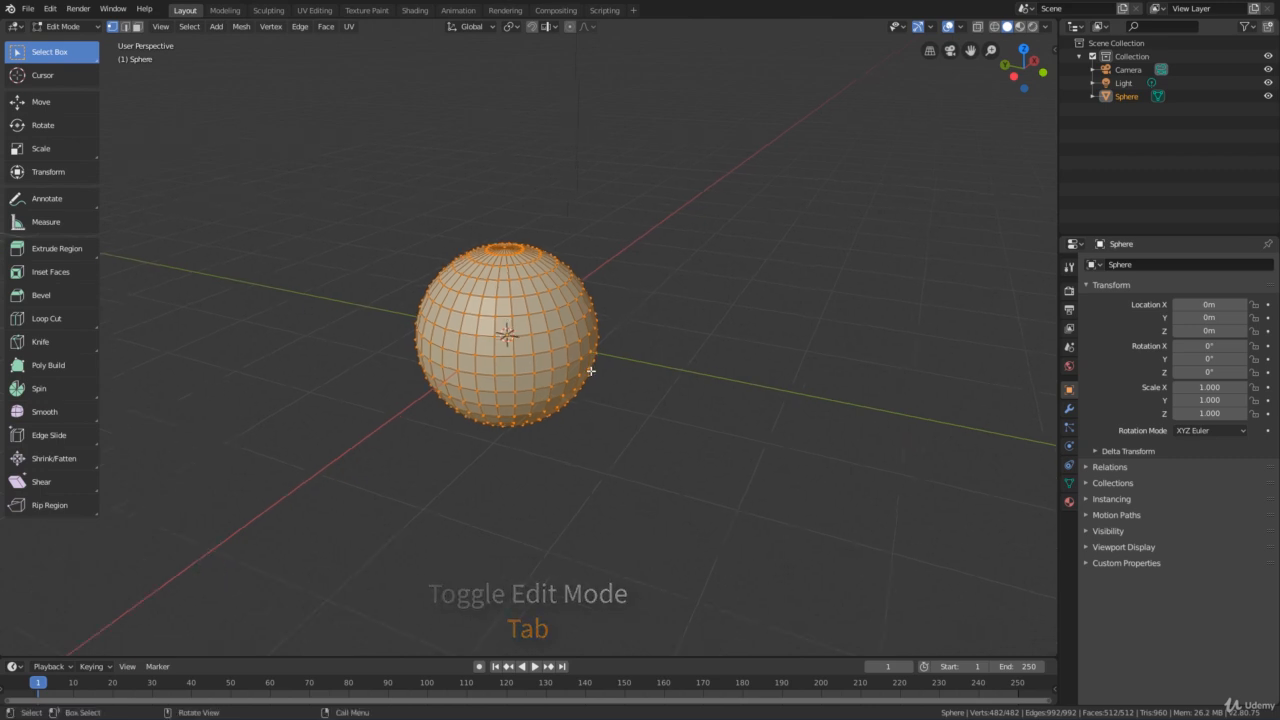
shift+middle_drag(612, 371, 638, 366)
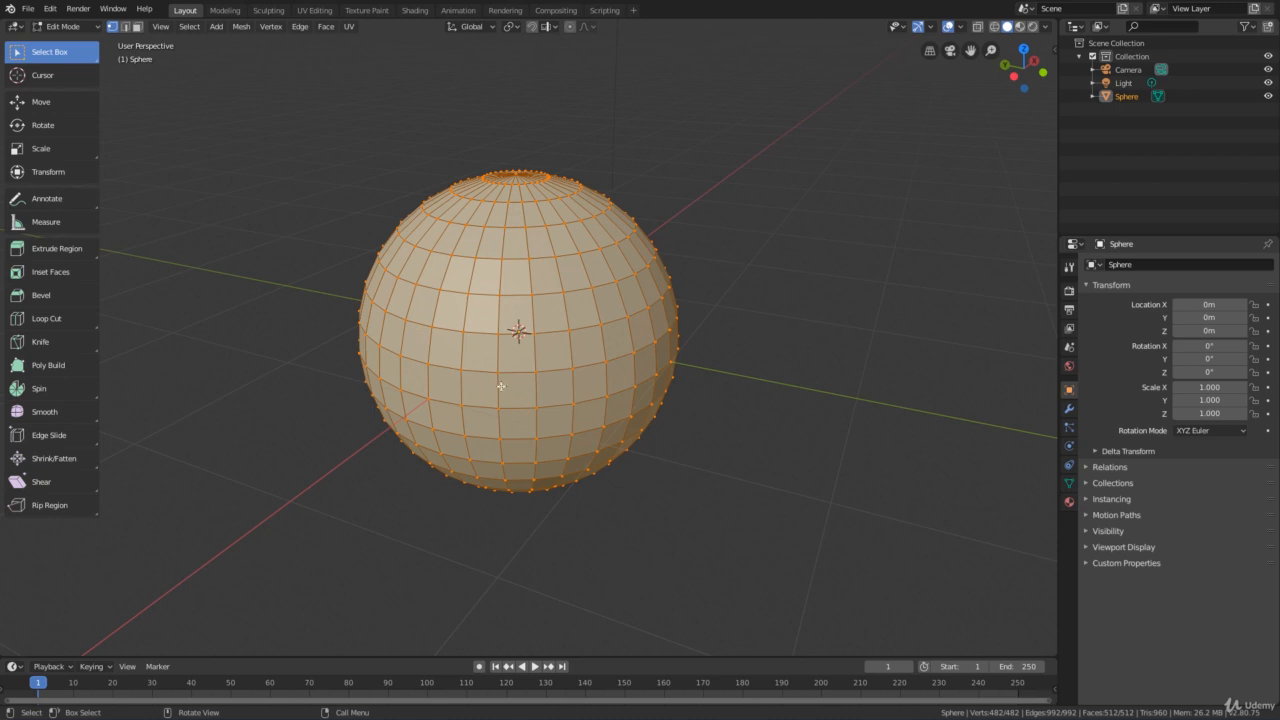
key(alt+a)
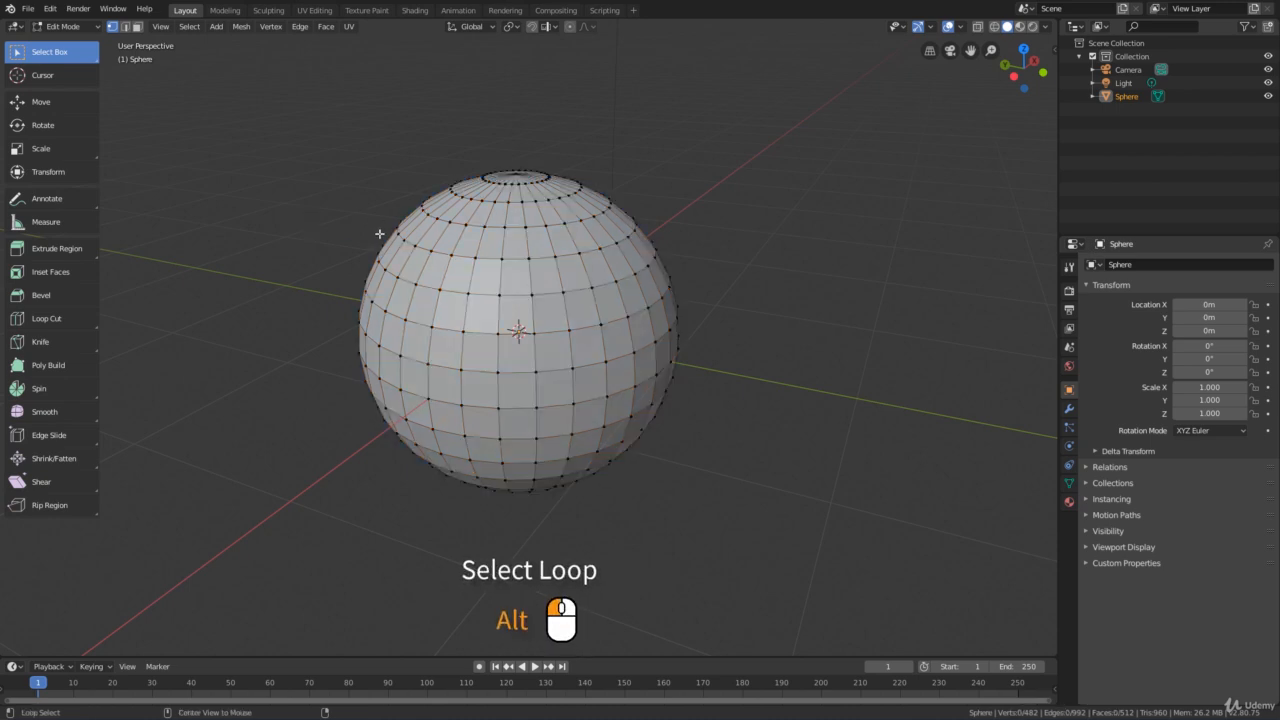
Select a horizontal vertex loop on the sphere's upper half, and a vertical vertex loop in its place.
alt+click(440, 254)
alt+click(425, 286)
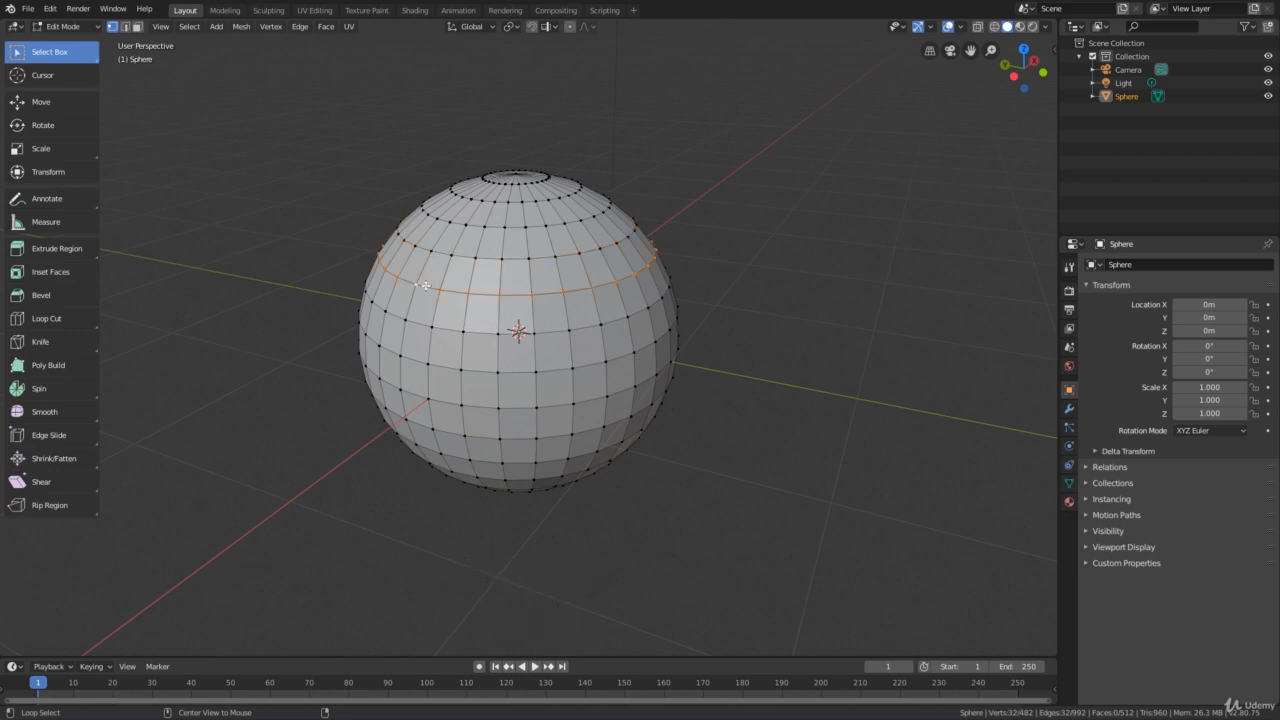
alt+click(421, 321)
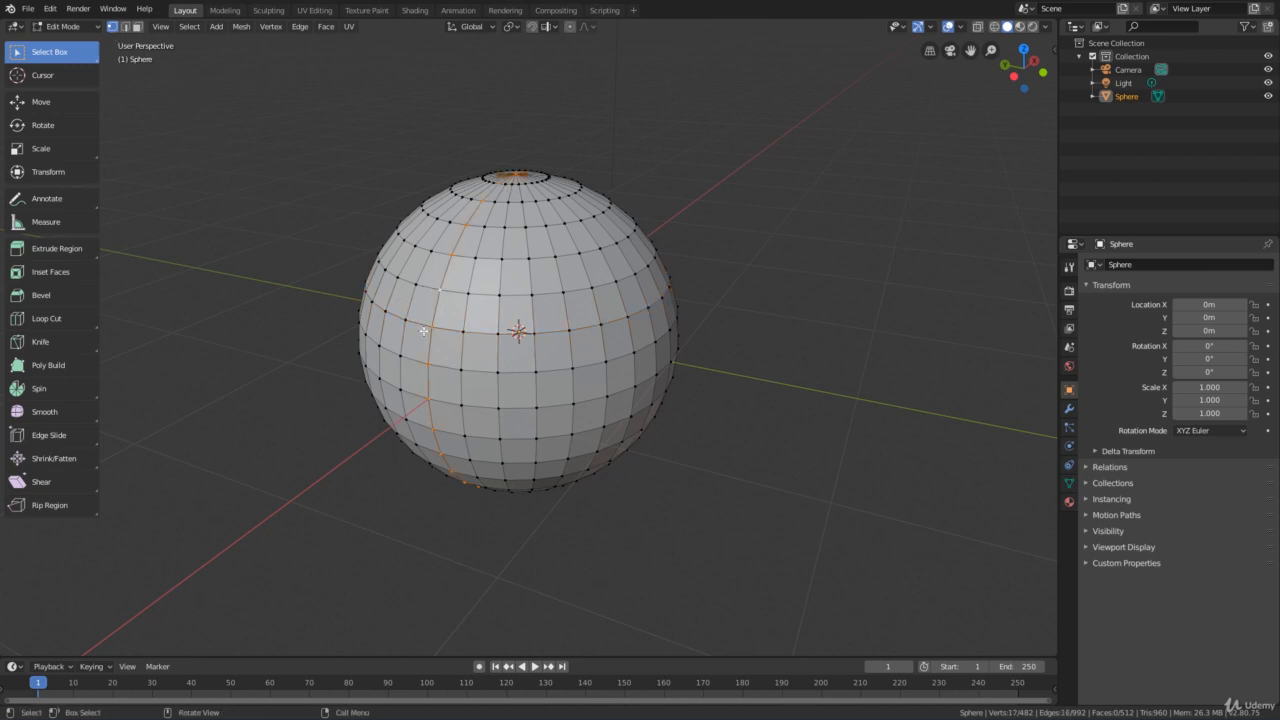
Switch to edge selection and select two horizontal edge loops on the sphere's upper half, one at a time.
scroll(424, 331, up, 2)
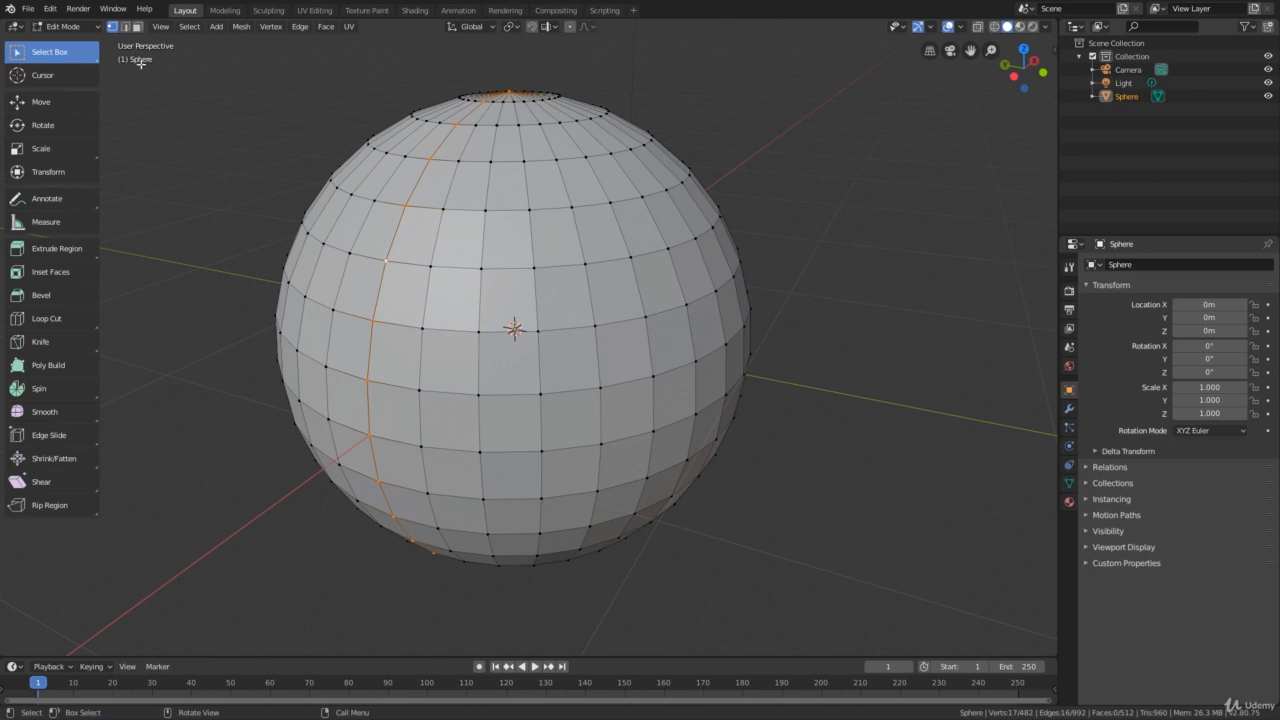
click(125, 27)
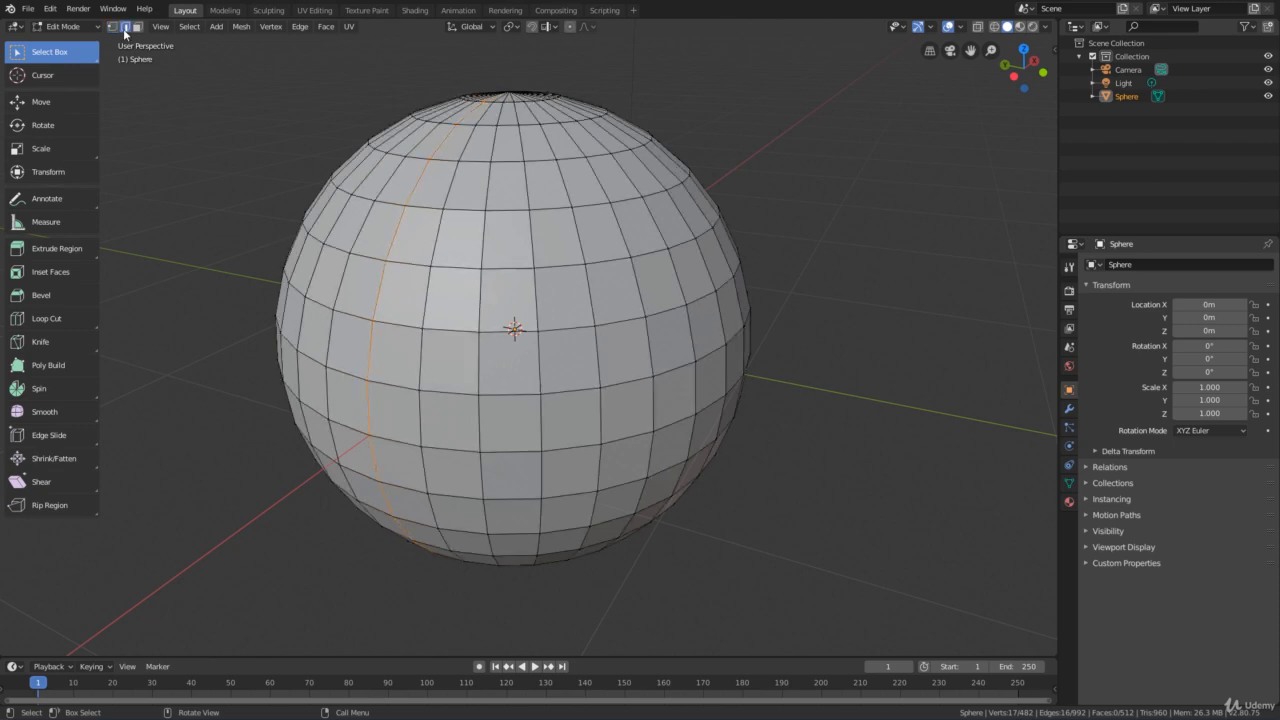
alt+click(468, 211)
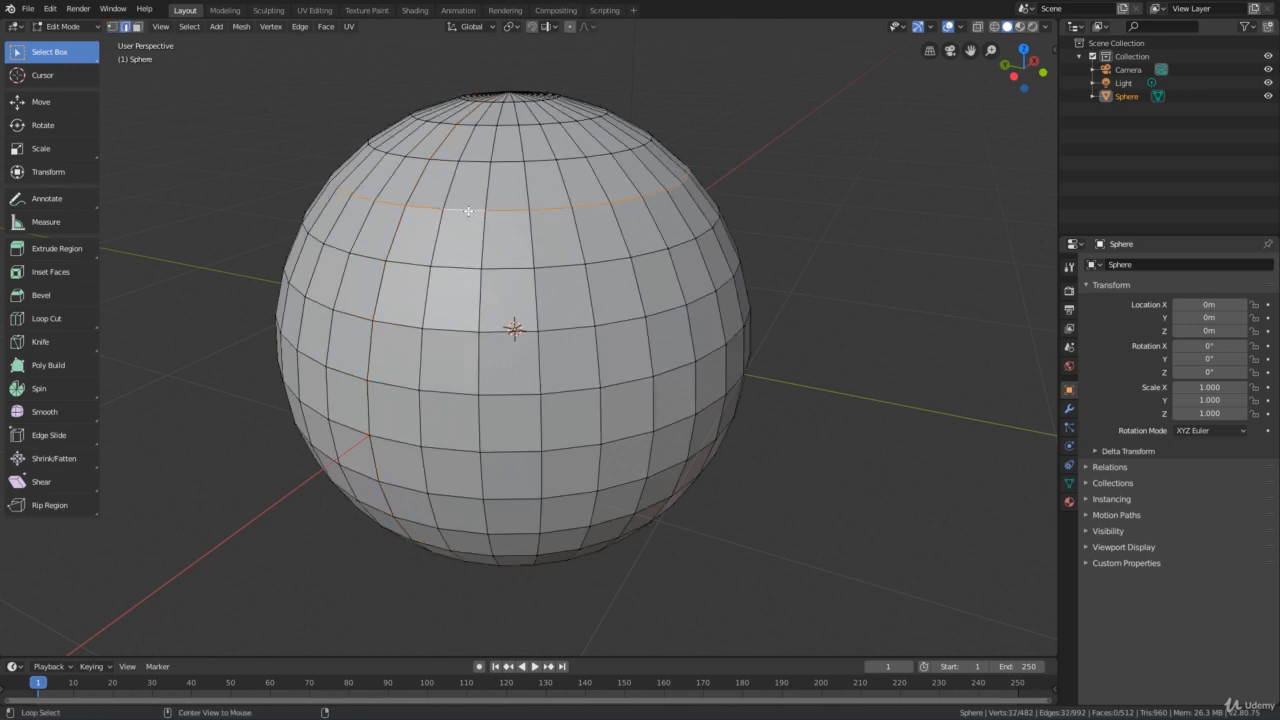
alt+click(506, 160)
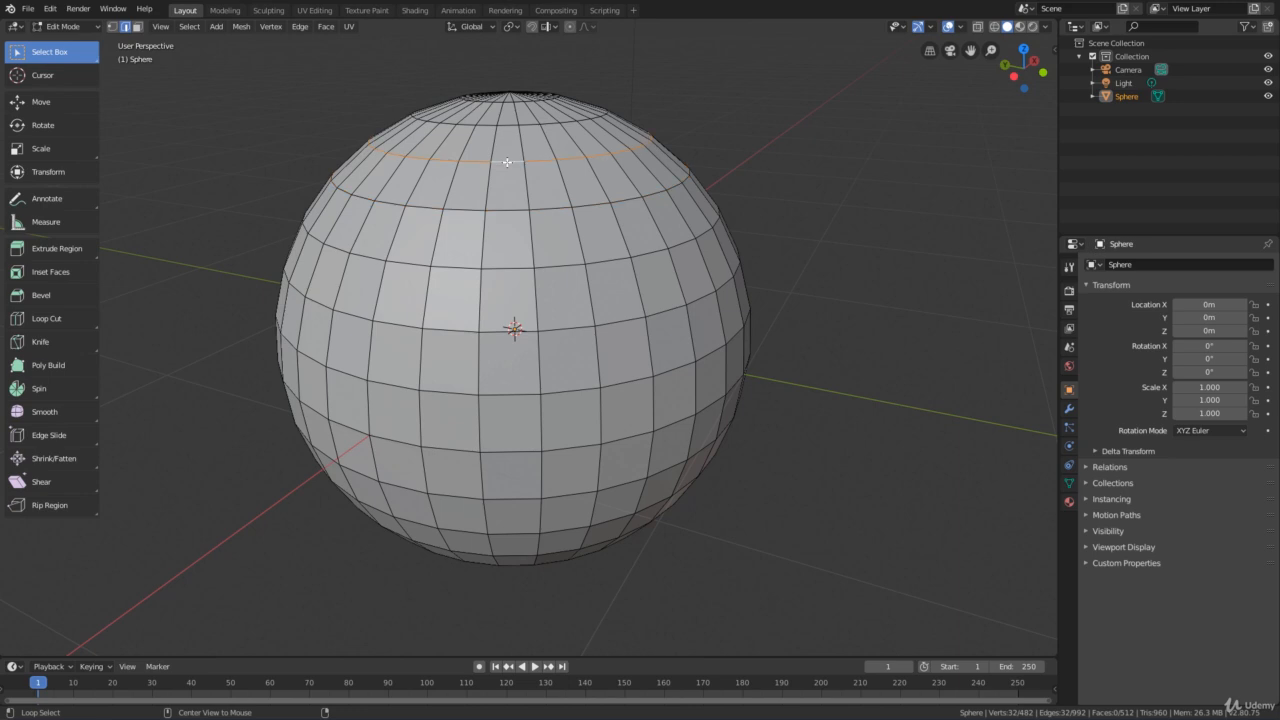
Switch to face selection and try horizontal and vertical face loops through the same area of the sphere, clearing the selection at the end.
click(137, 27)
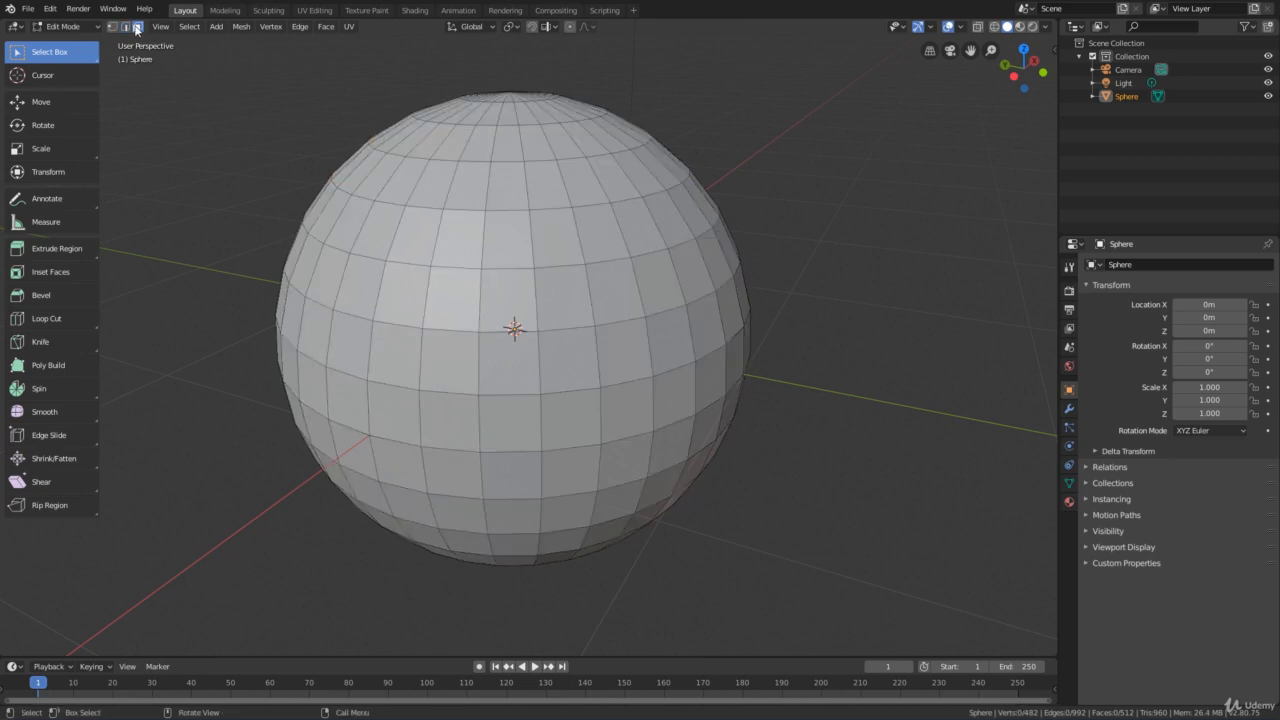
alt+click(445, 240)
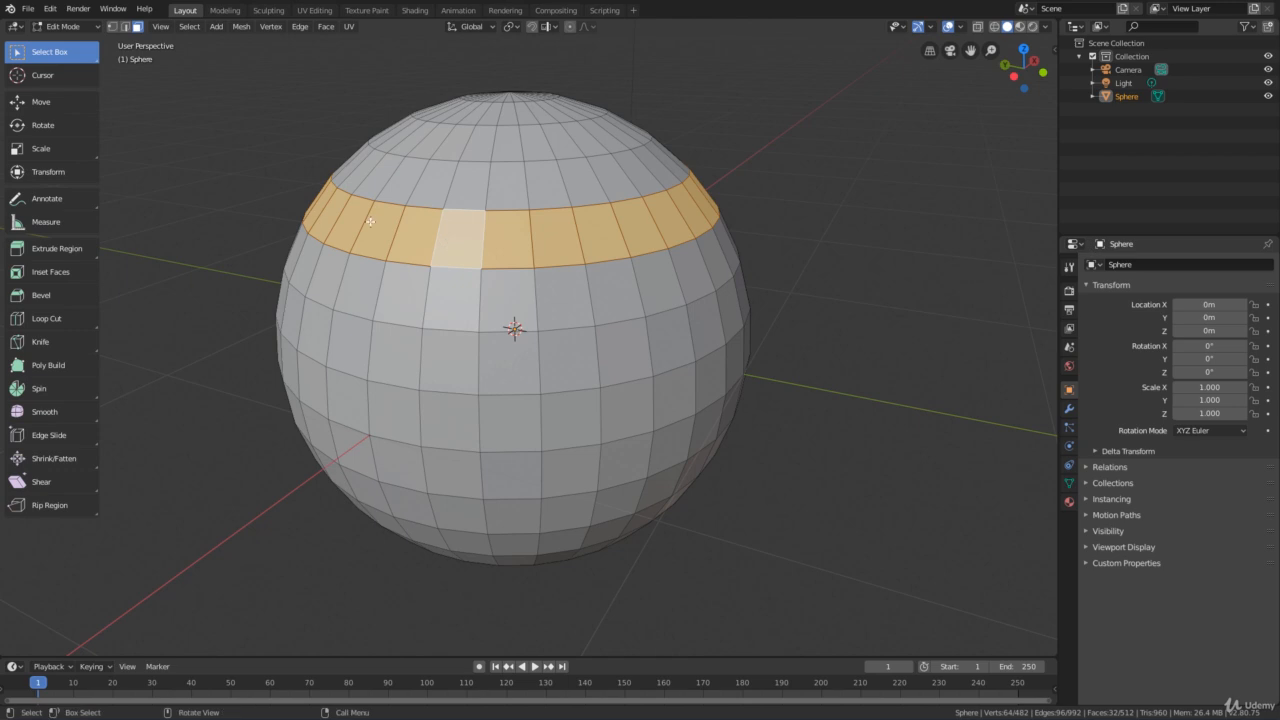
scroll(478, 274, up, 1)
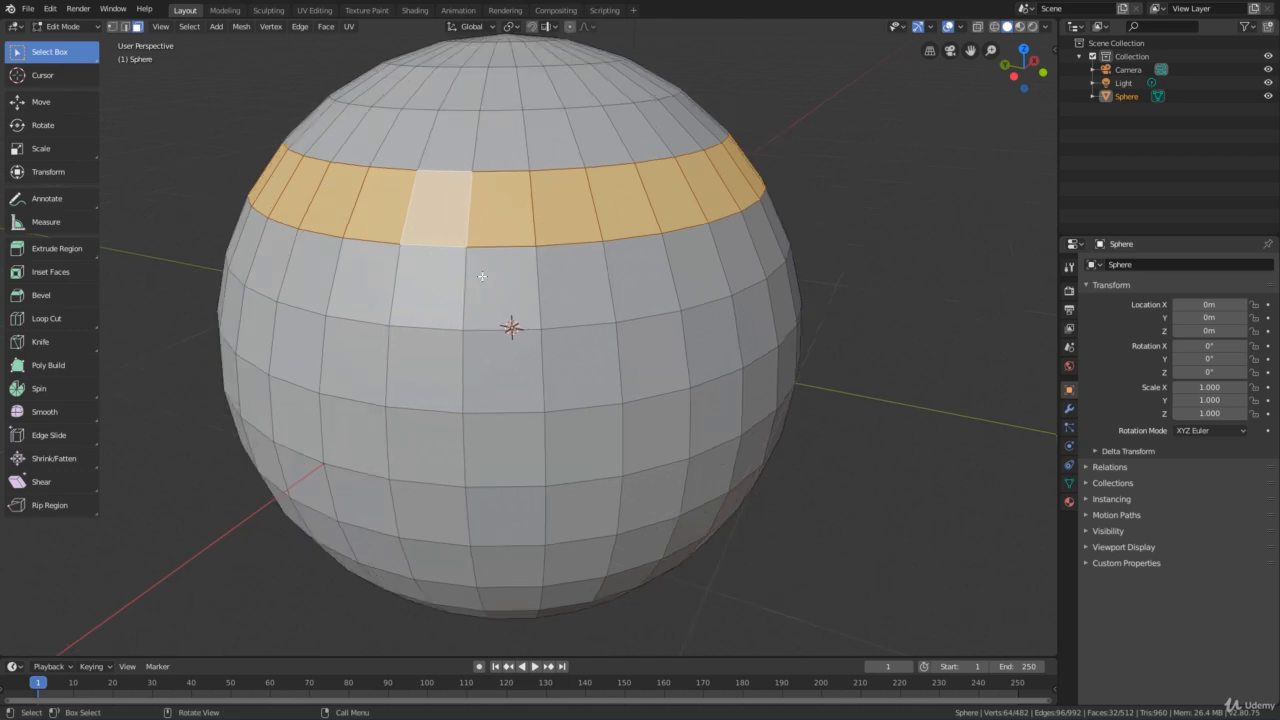
alt+click(548, 273)
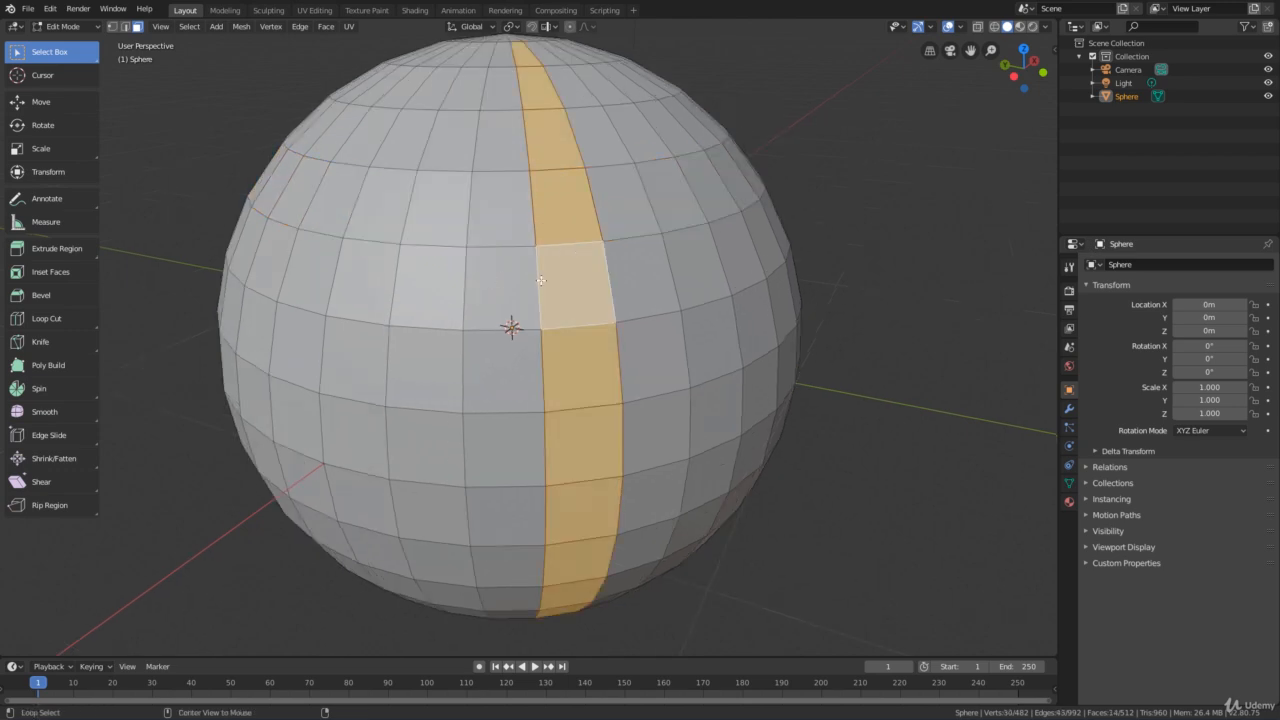
alt+click(541, 280)
alt+click(569, 250)
alt+click(550, 285)
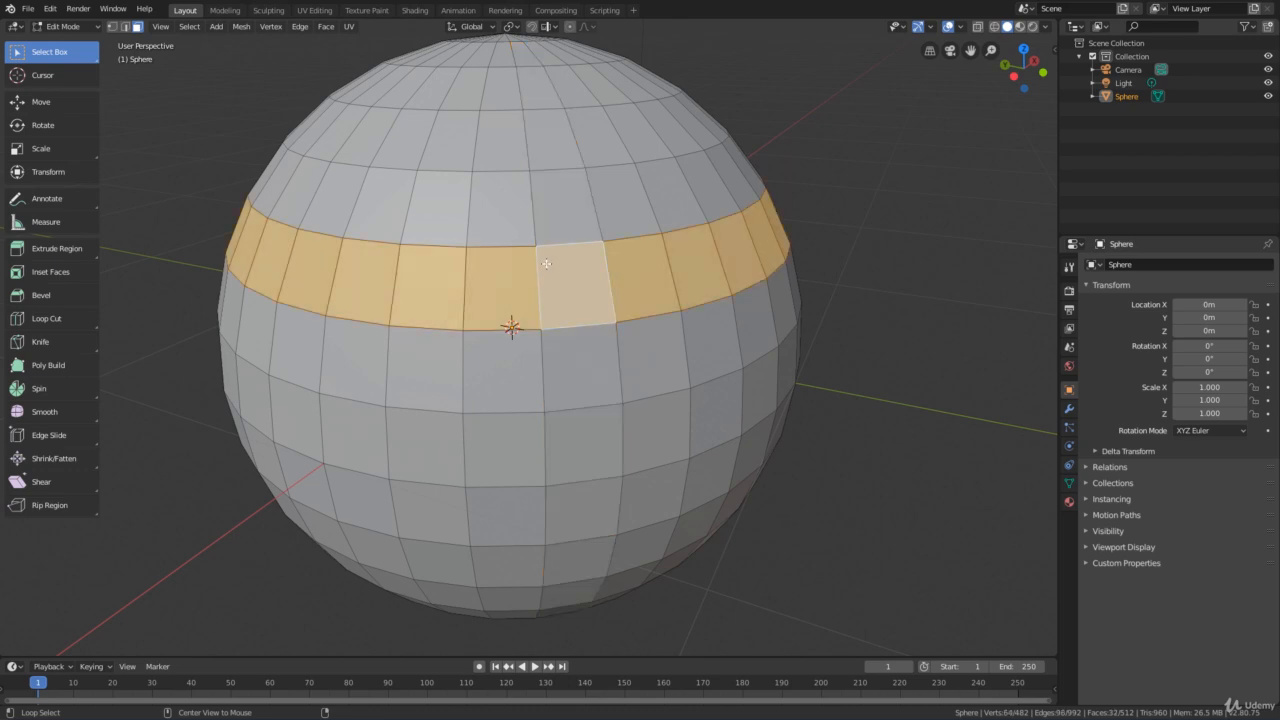
click(830, 237)
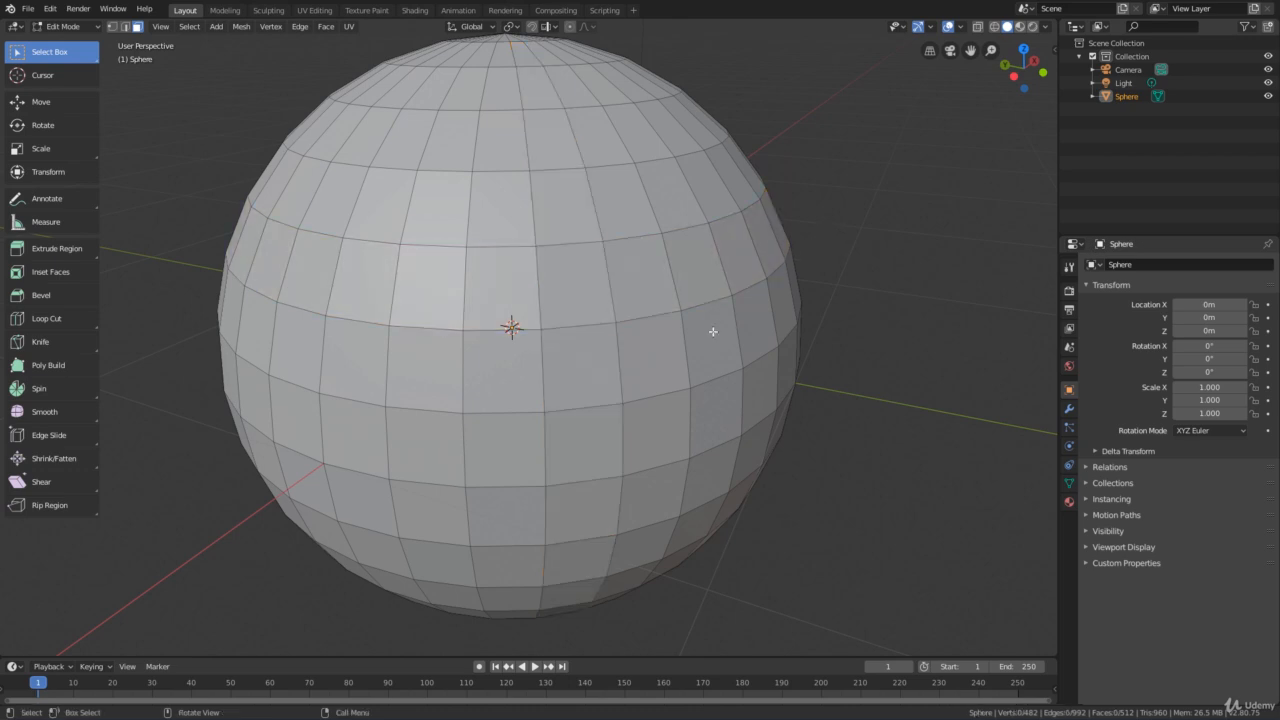
Select neighbouring horizontal face loops around the sphere's upper half one at a time, and clear the selection.
scroll(713, 331, up, 2)
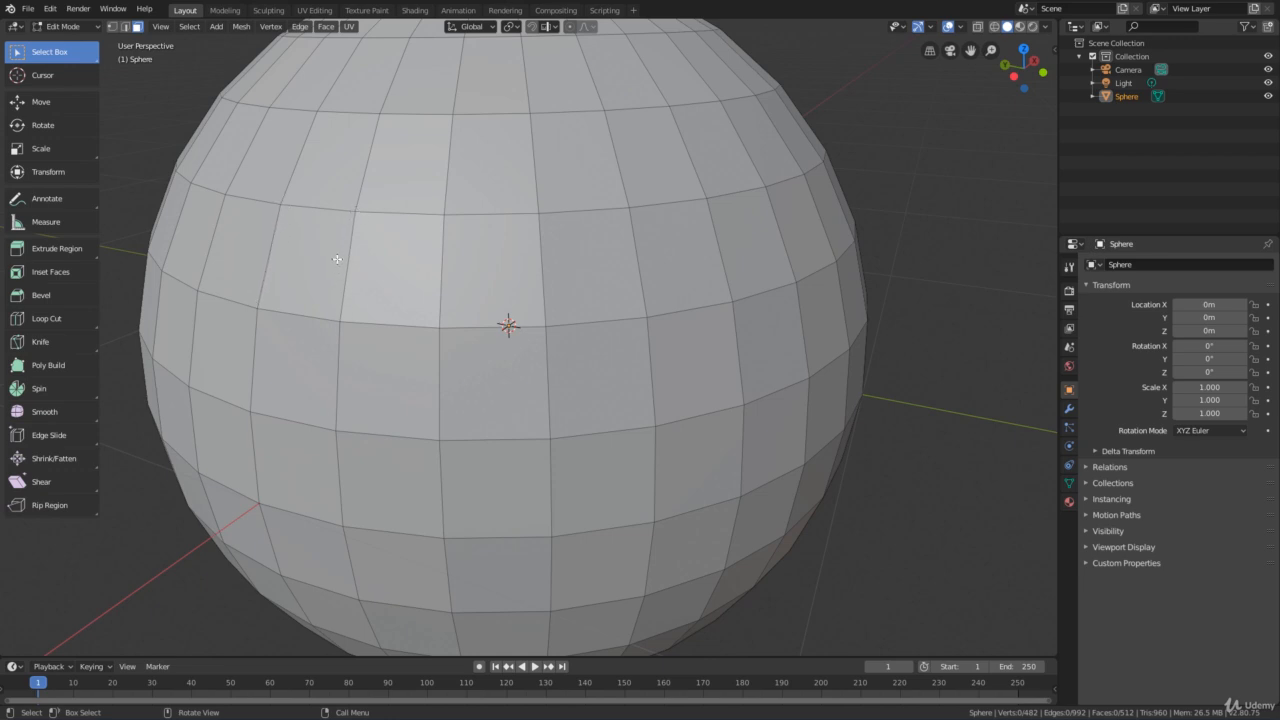
key(alt)
alt+click(274, 256)
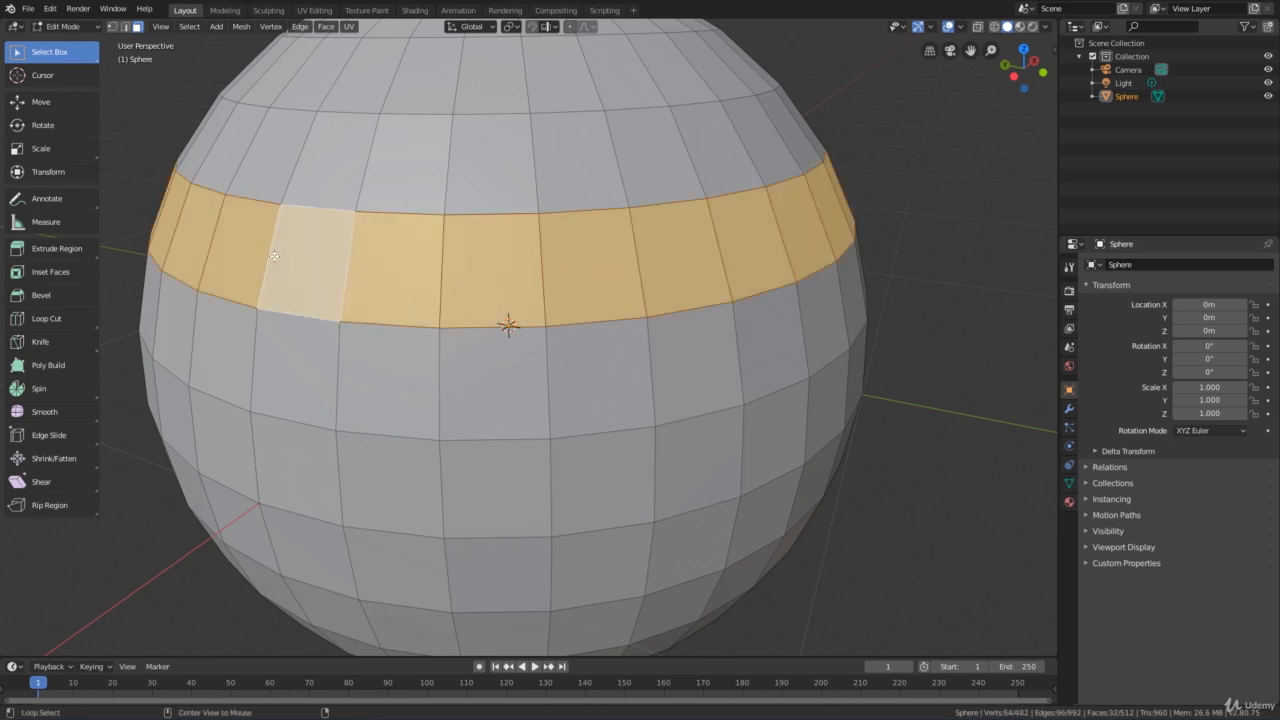
alt+click(302, 155)
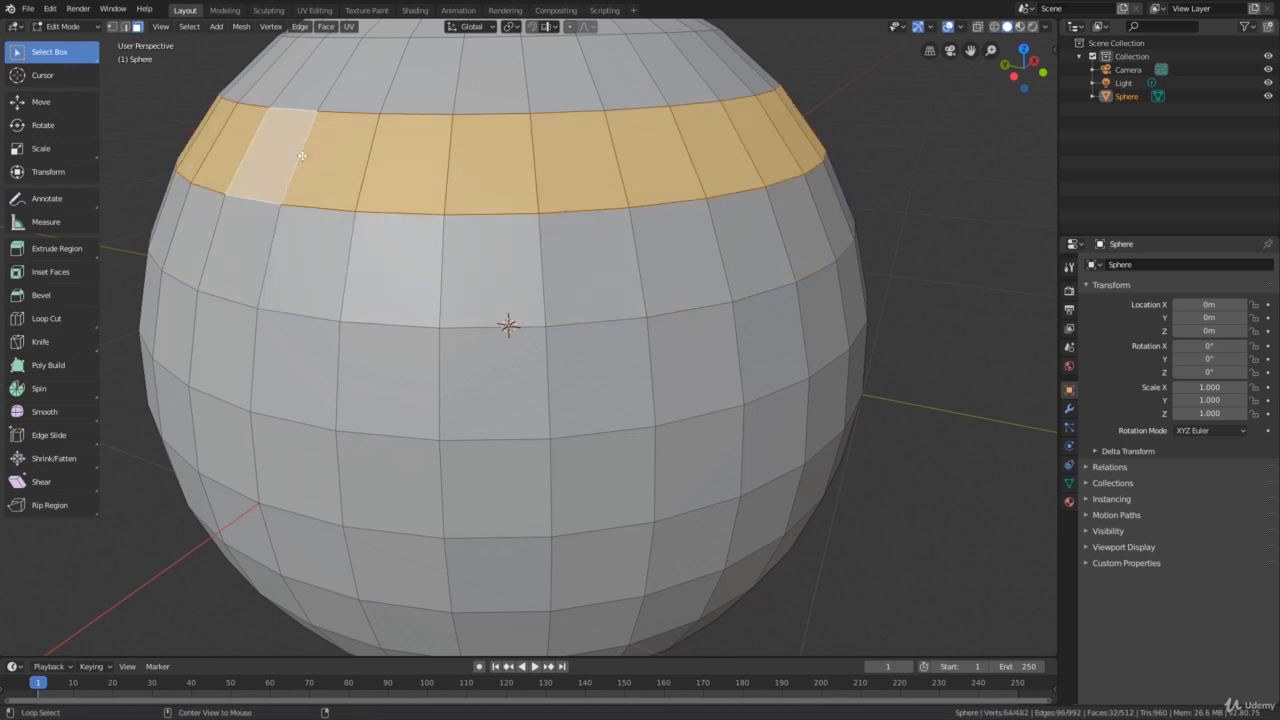
alt+click(272, 251)
click(120, 511)
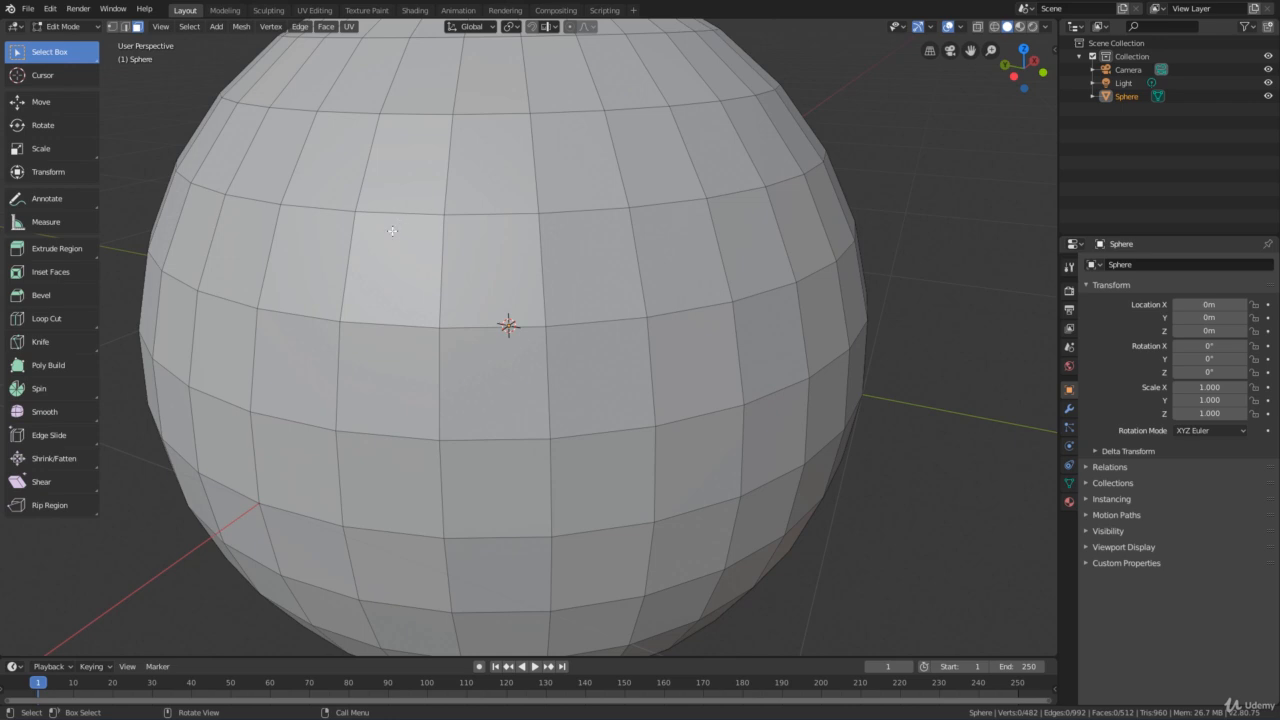
Select several vertical face loops running from the sphere's top to its base one at a time, and clear the selection.
alt+click(383, 316)
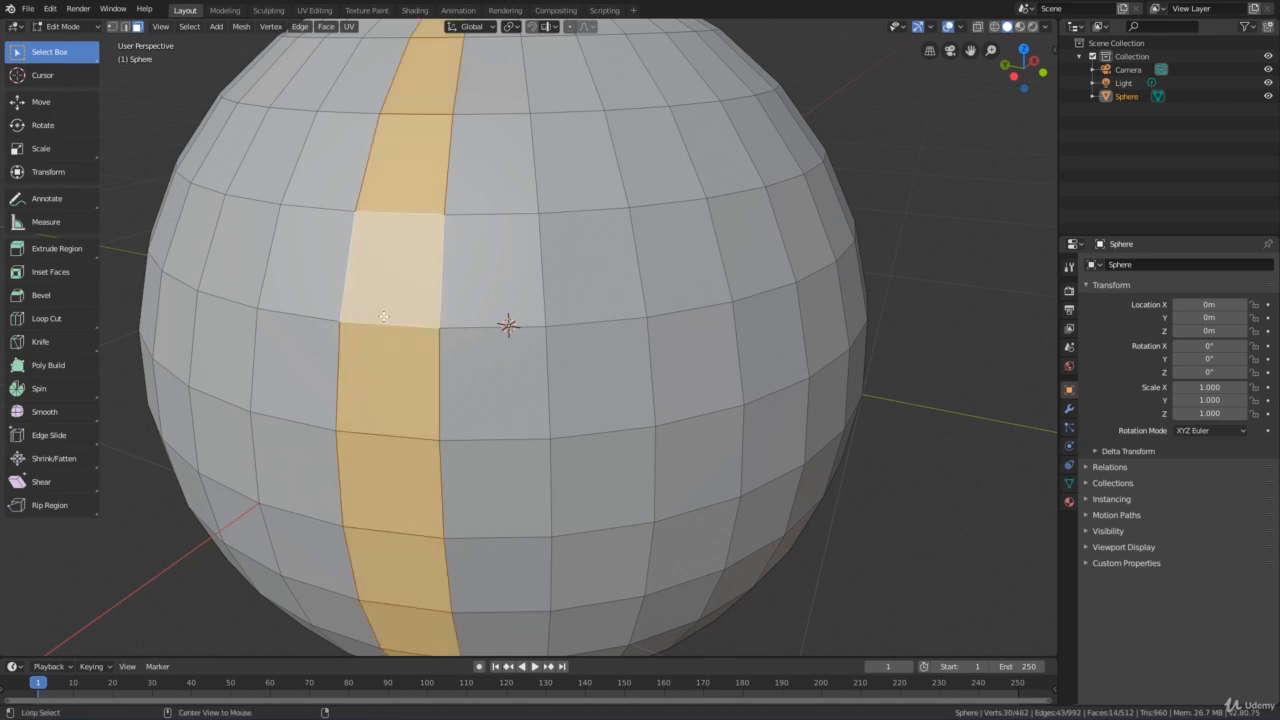
alt+click(584, 217)
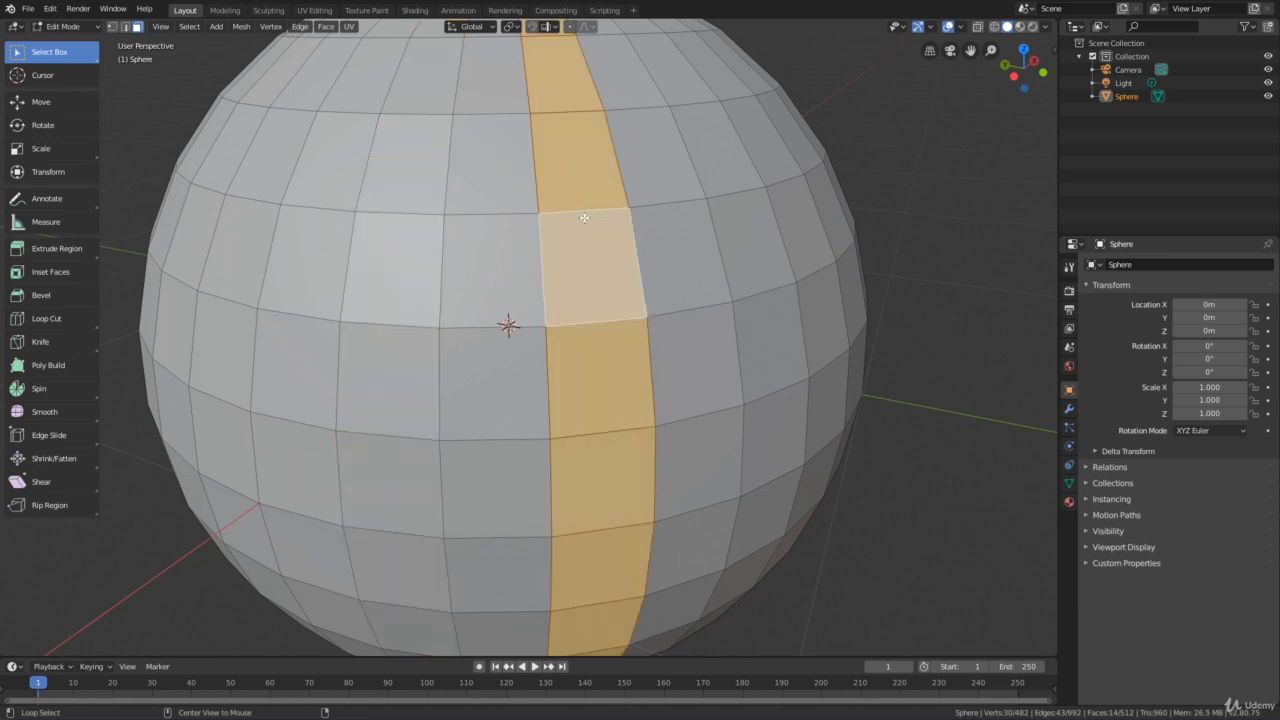
alt+click(758, 284)
scroll(755, 287, down, 2)
middle_drag(754, 288, 714, 298)
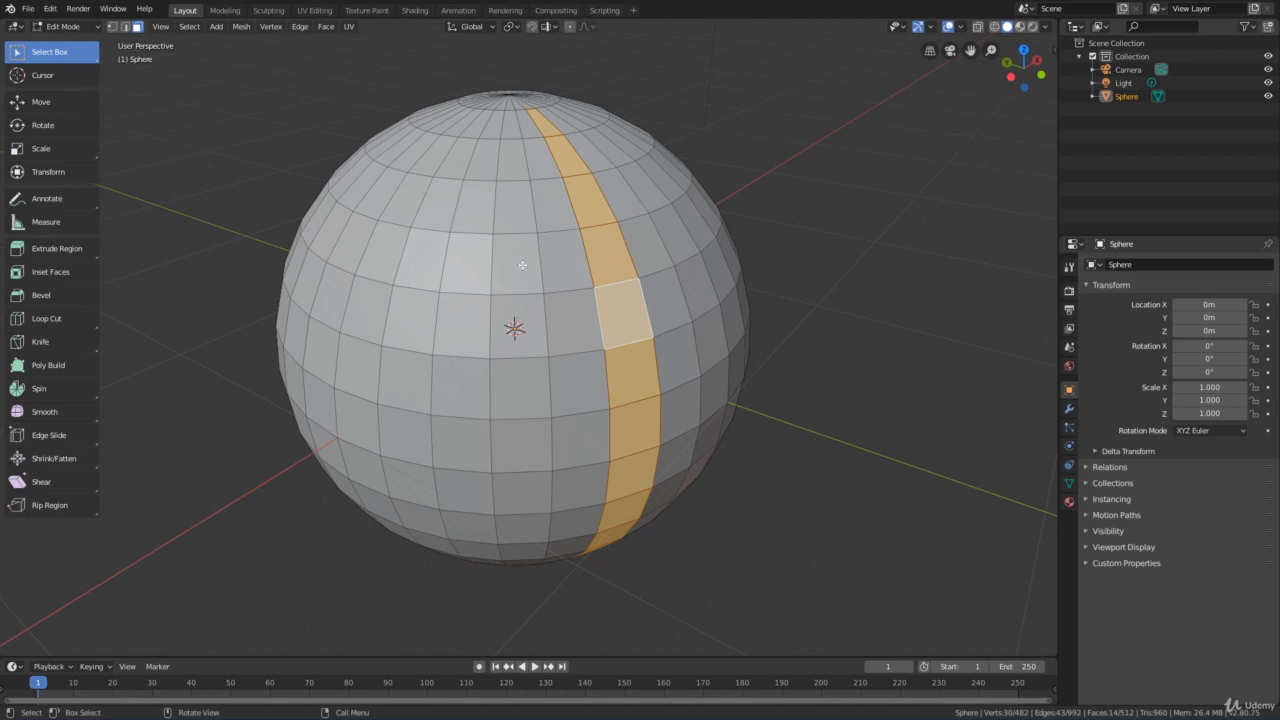
click(852, 216)
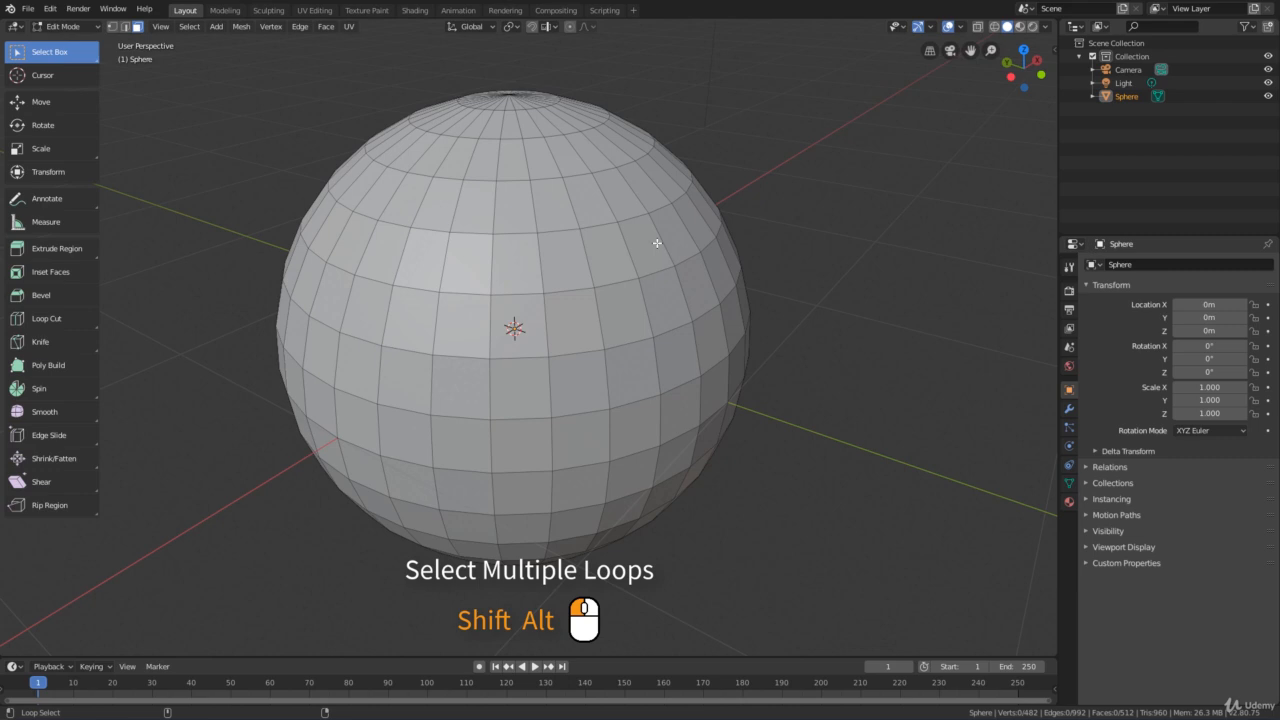
Select five alternating horizontal face loops together, forming stripes from near the sphere's top down to near its base.
alt+shift+click(655, 237)
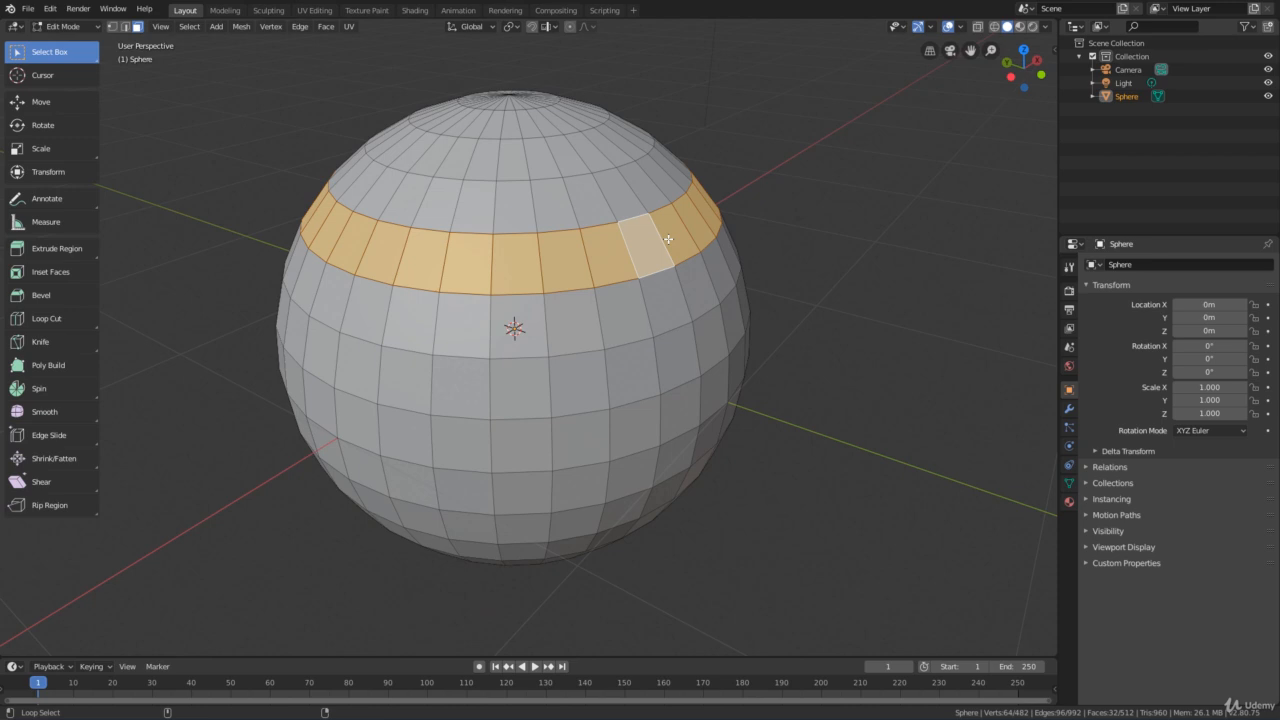
alt+shift+click(690, 346)
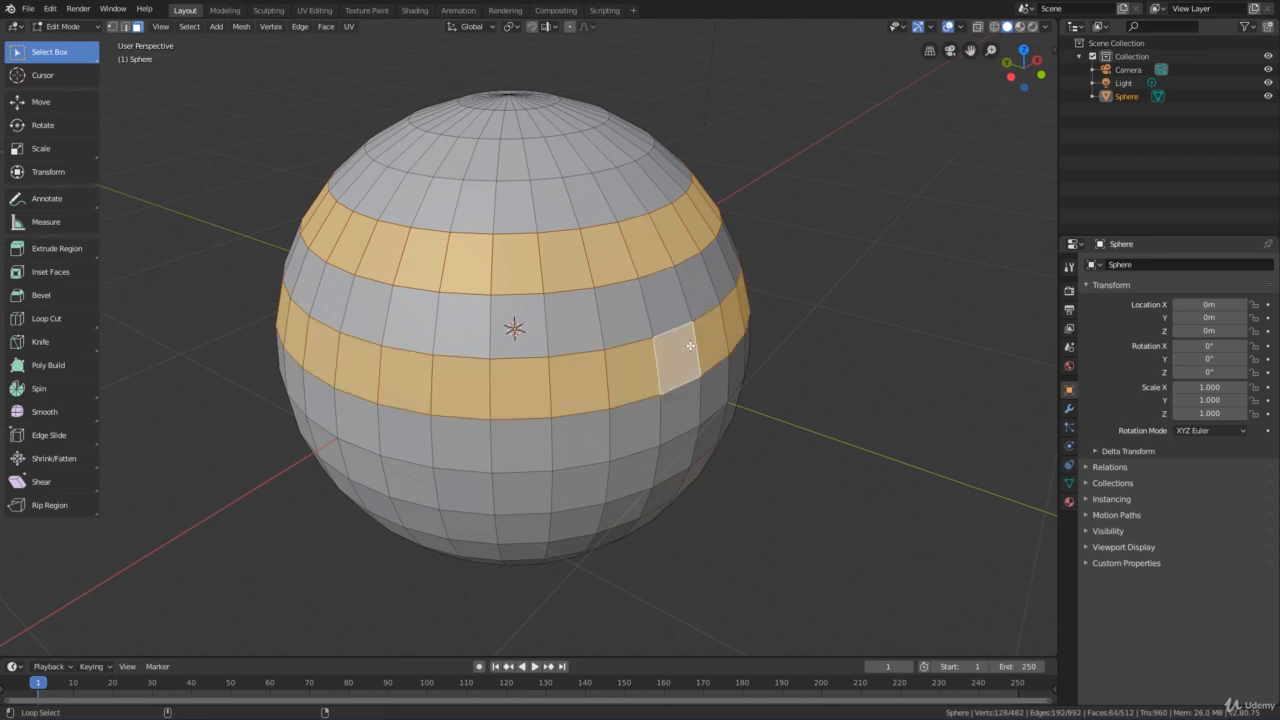
alt+shift+click(686, 447)
alt+shift+click(461, 553)
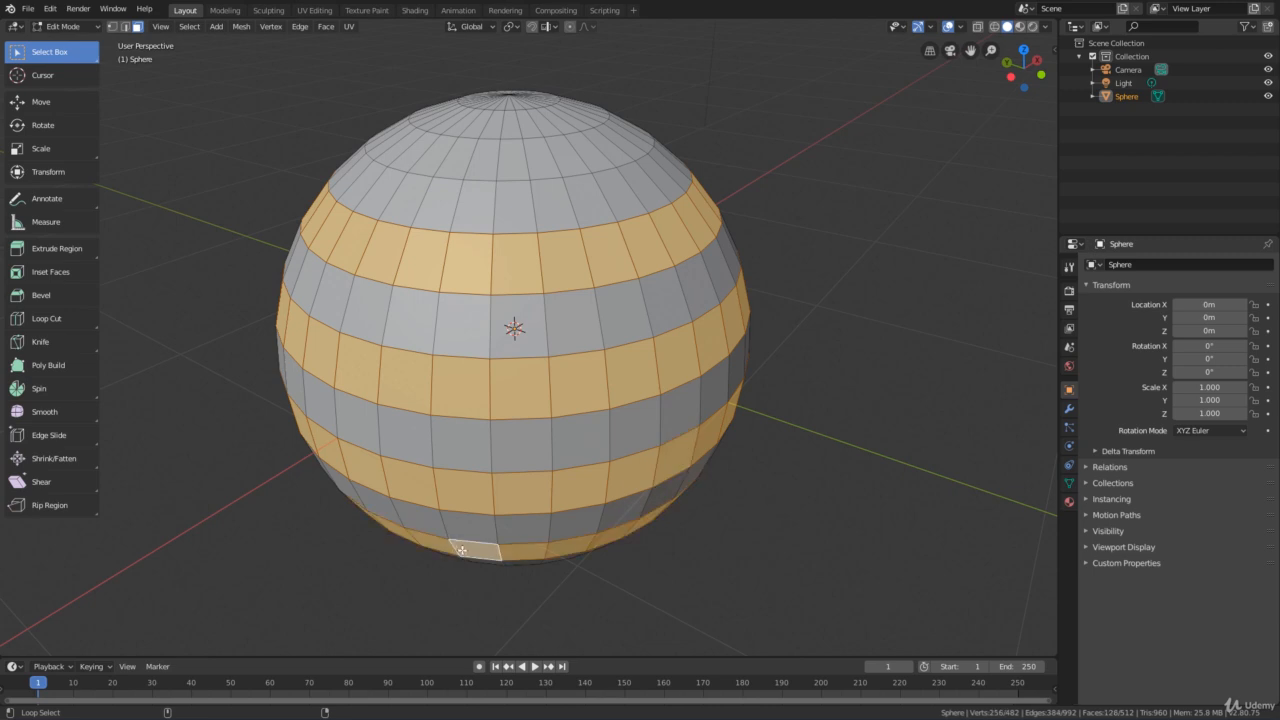
alt+shift+click(474, 159)
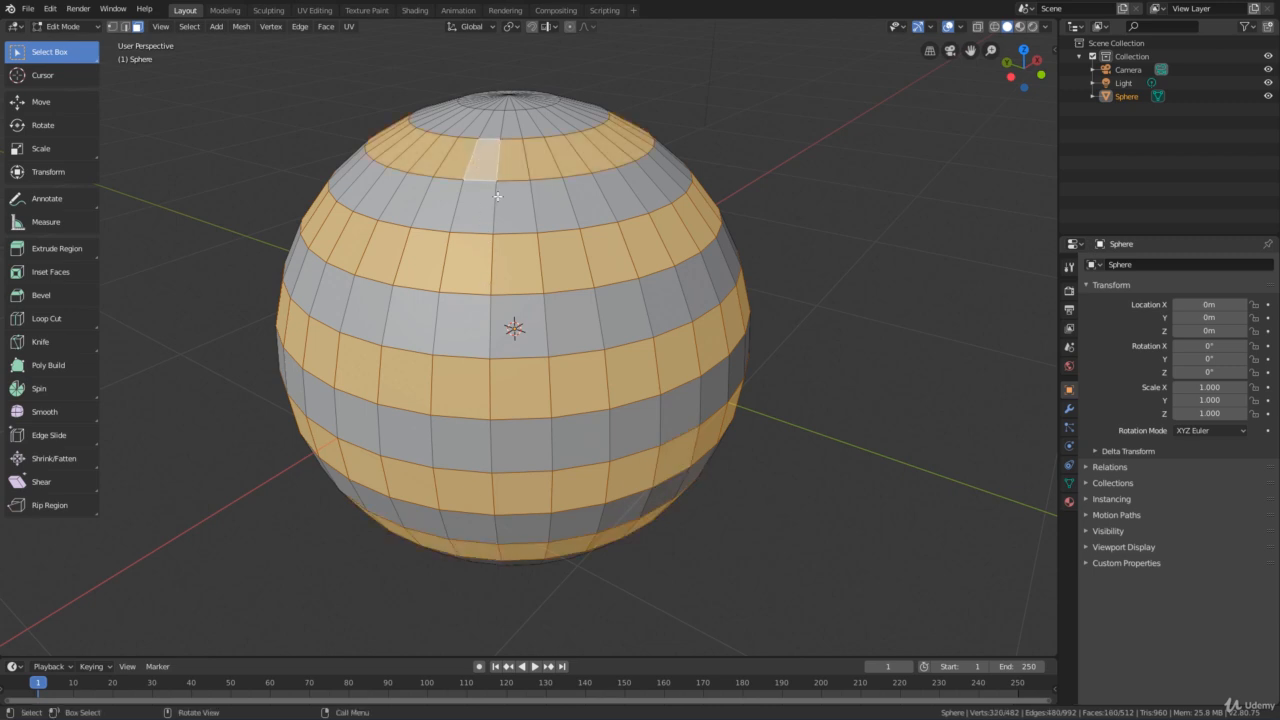
scroll(474, 159, down, 4)
middle_drag(474, 159, 617, 284)
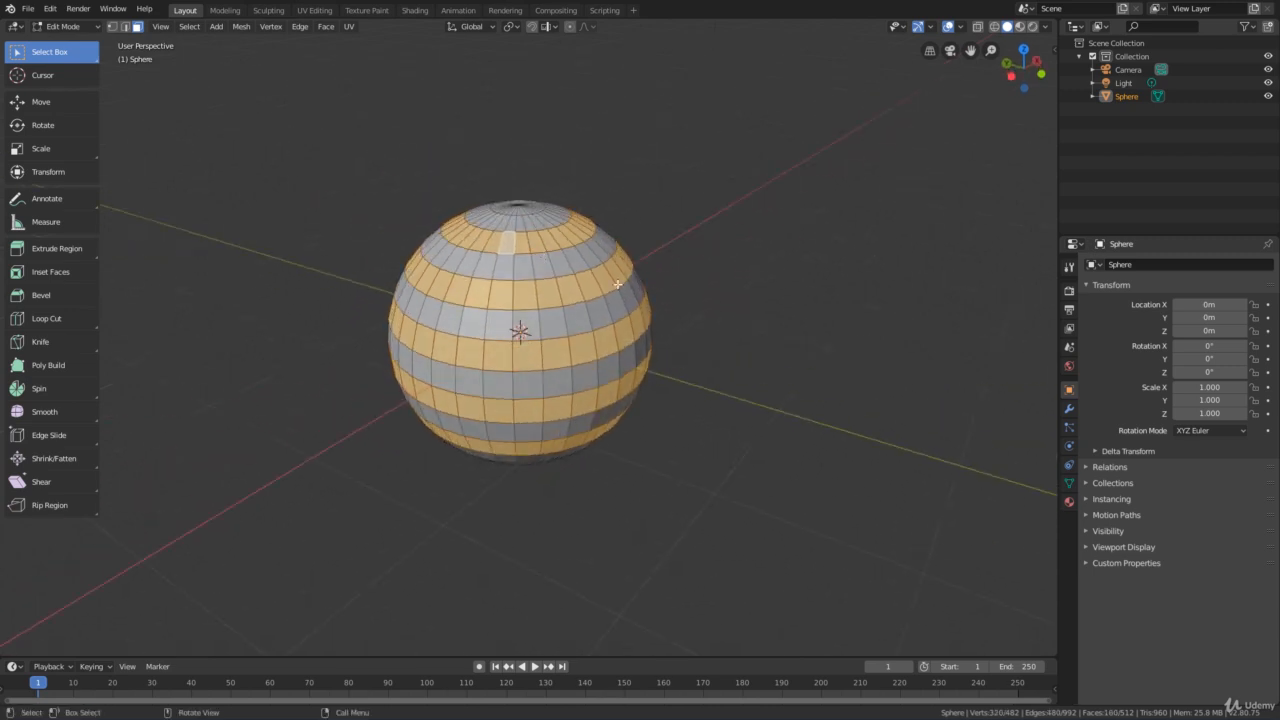
scroll(593, 327, up, 1)
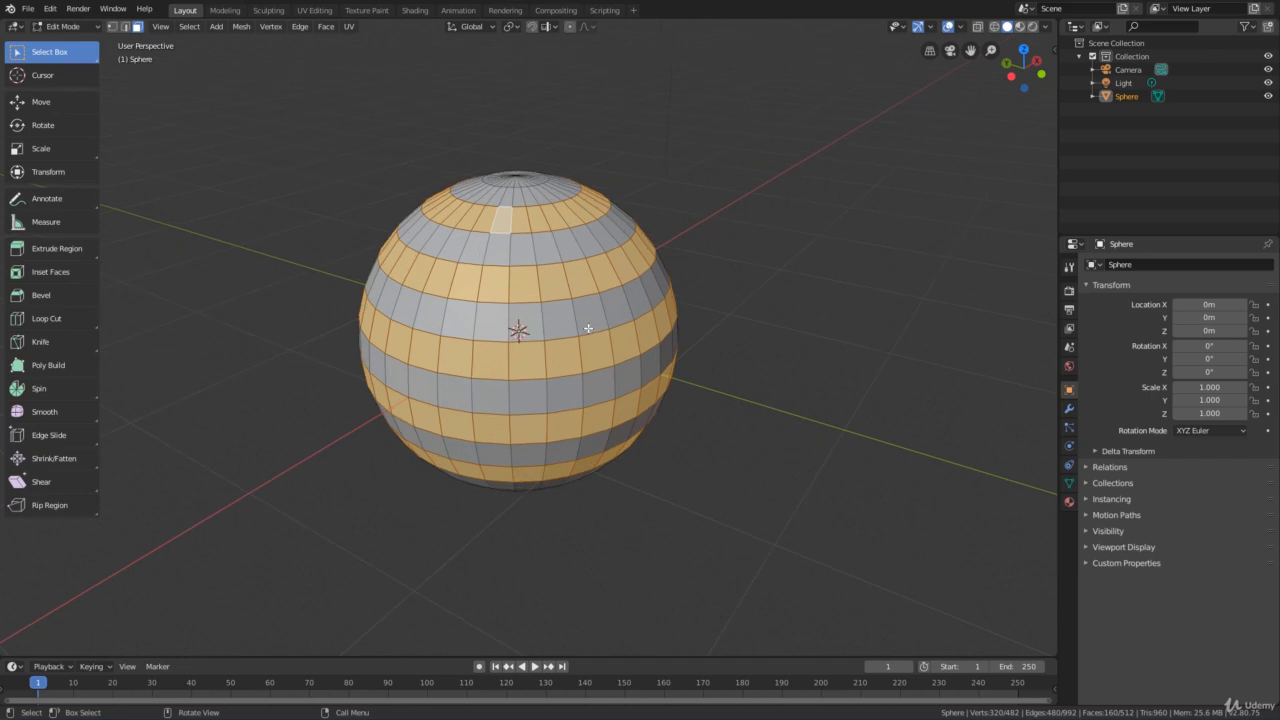
middle_drag(586, 333, 594, 306)
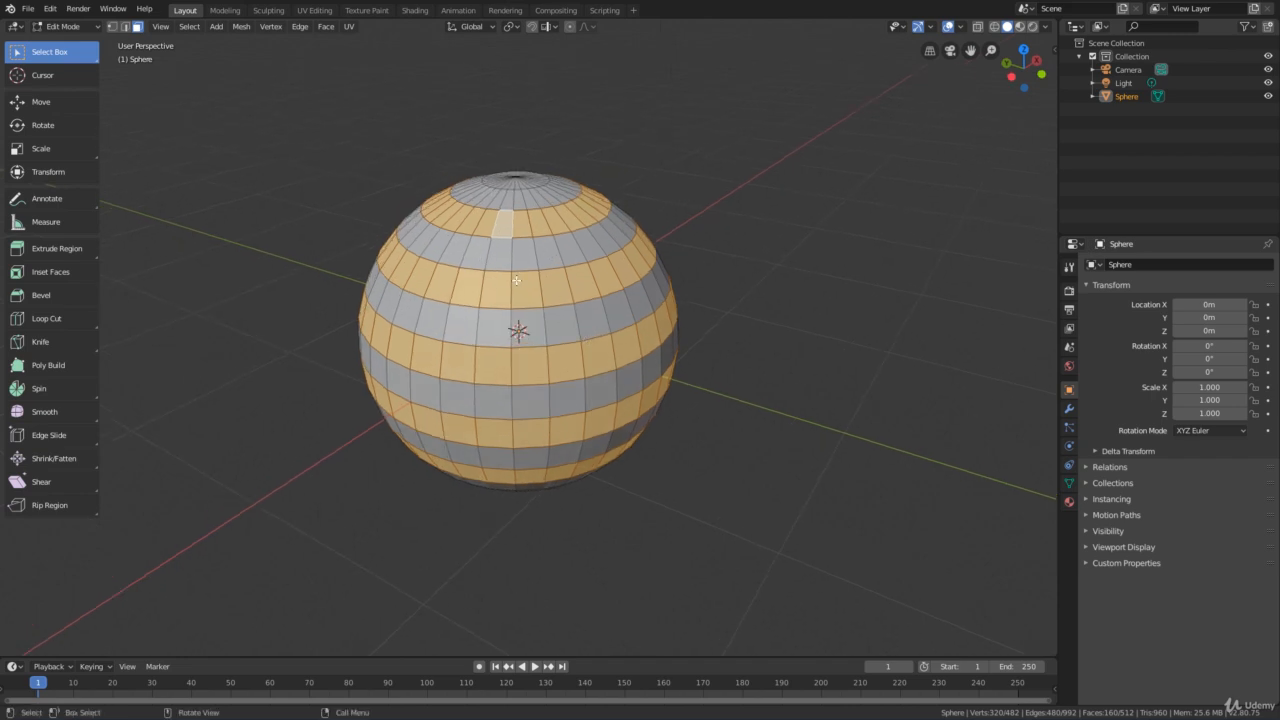